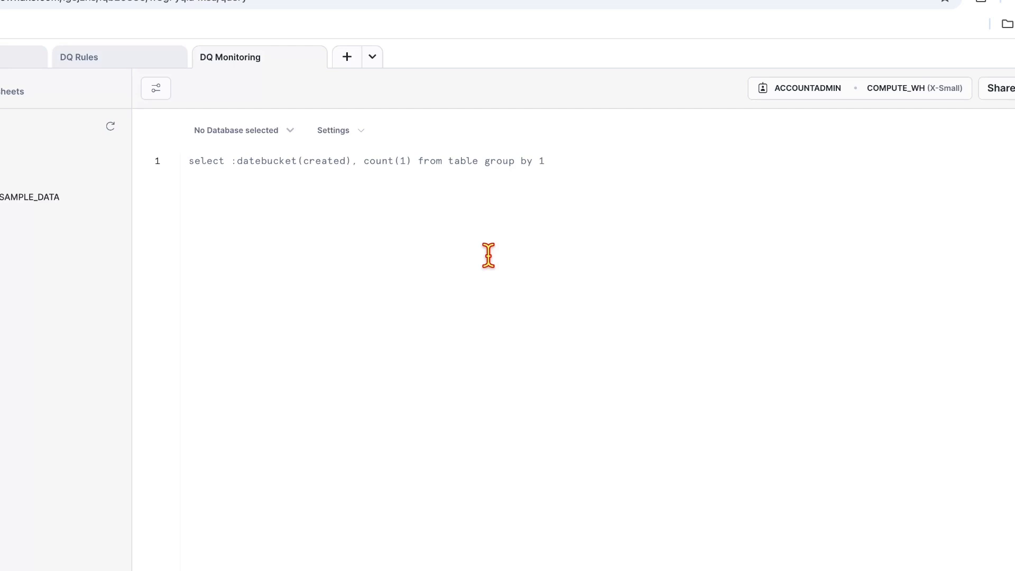
Step: Write the comment header '- Table: DQ_RULE_LOGS' followed by the six pasted column comment lines
text(- Table:)
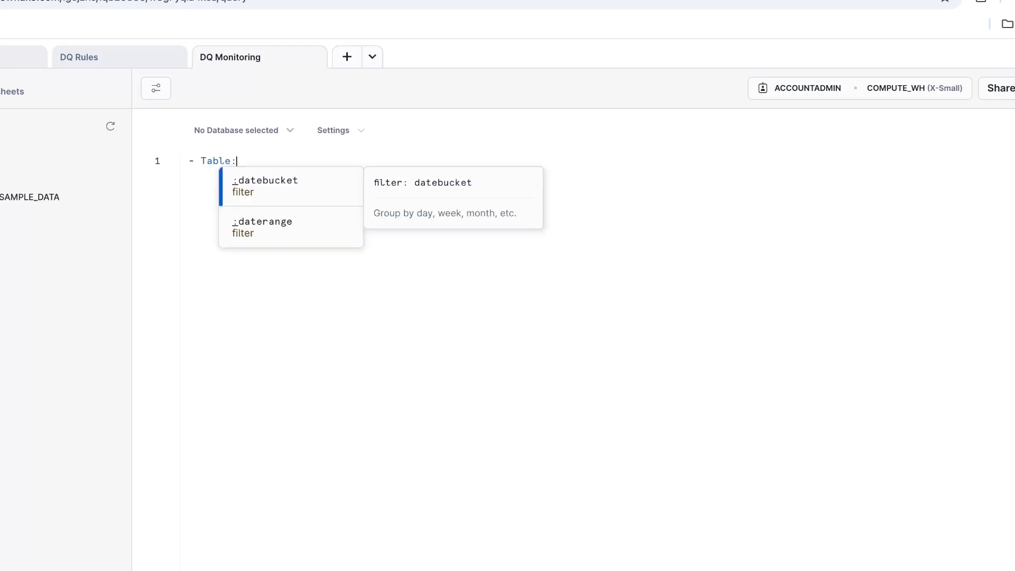
key(Escape)
key(Return)
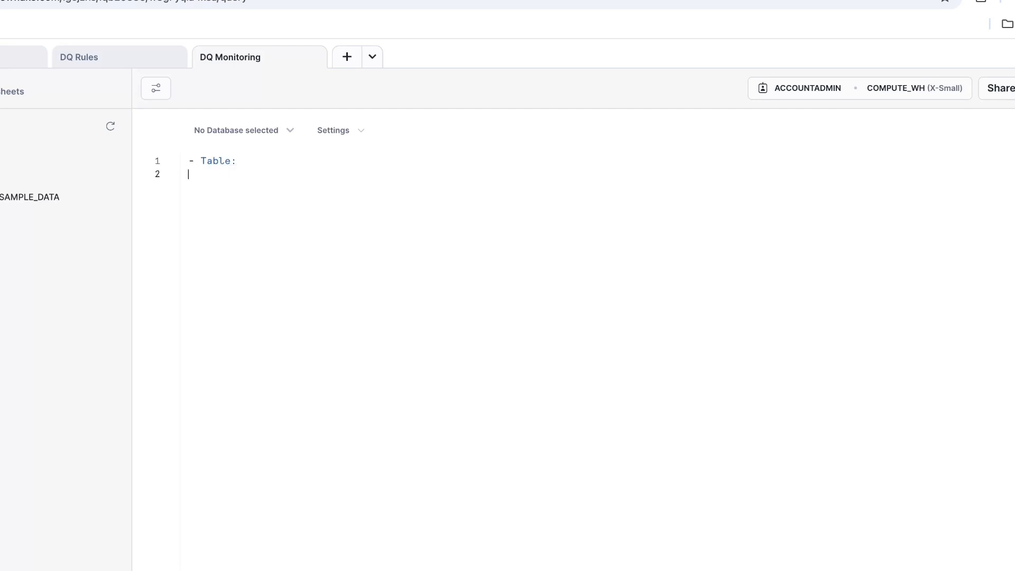
text(-- Rule ID -- Rule Name -- Execution_Date -- Total Rows Checked -- Rows Passed -- Rows Violated)
click(326, 242)
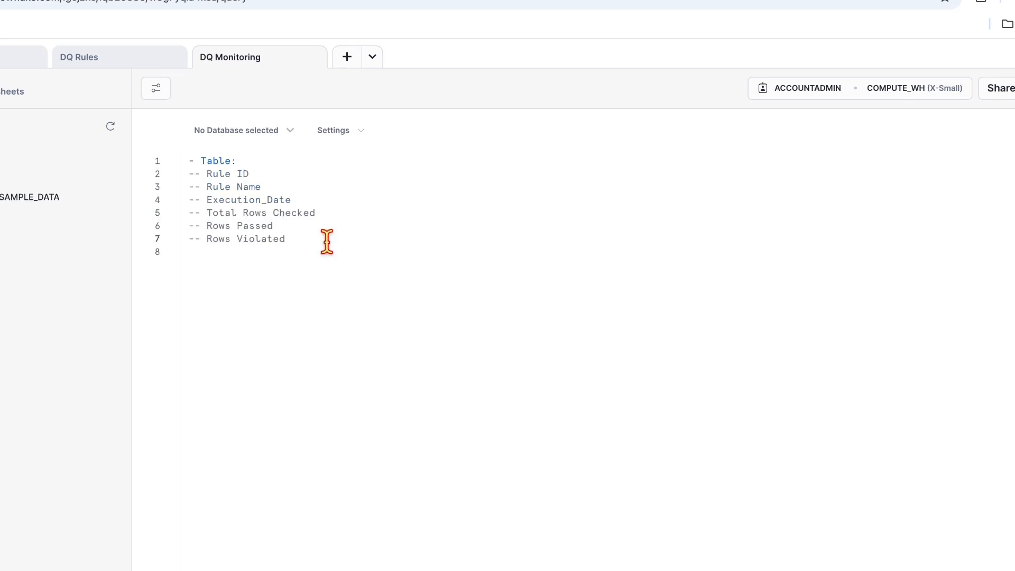
click(261, 160)
text(DQ_RULE_LOGS)
click(310, 250)
Step: Set the worksheet context to RETAIL_DB.PUBLIC
key(Return)
key(Return)
key(Up)
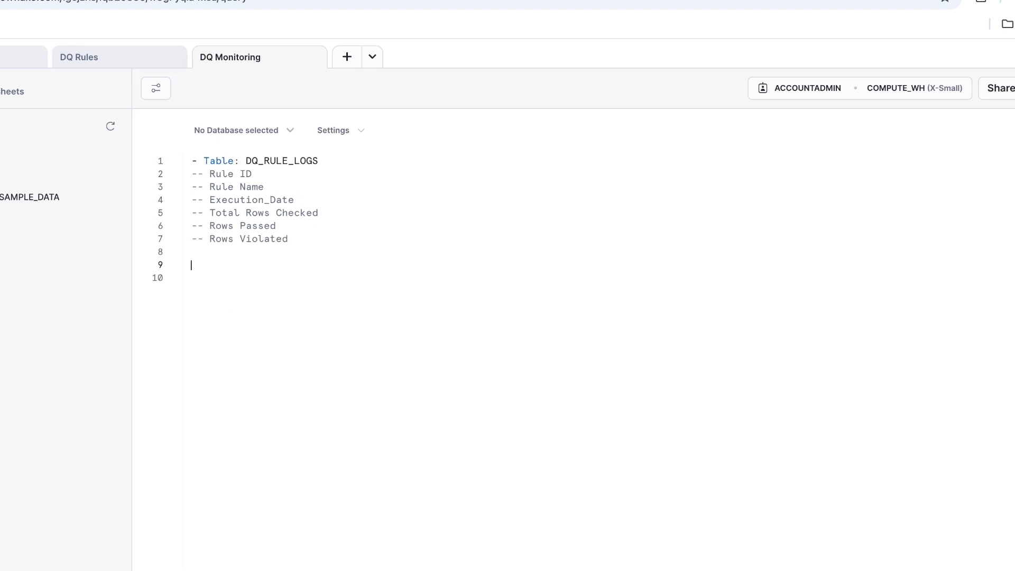
click(461, 205)
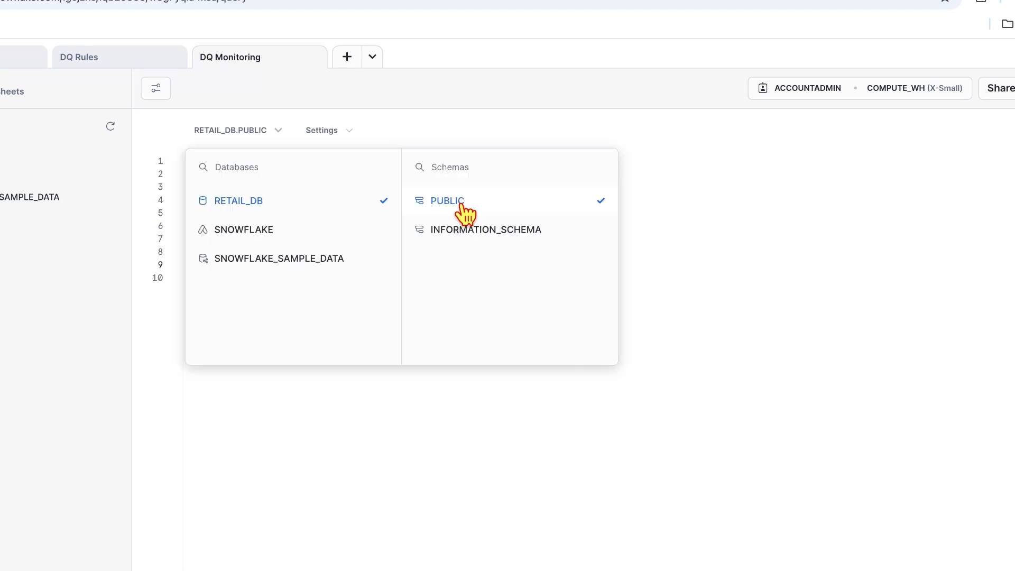
click(251, 393)
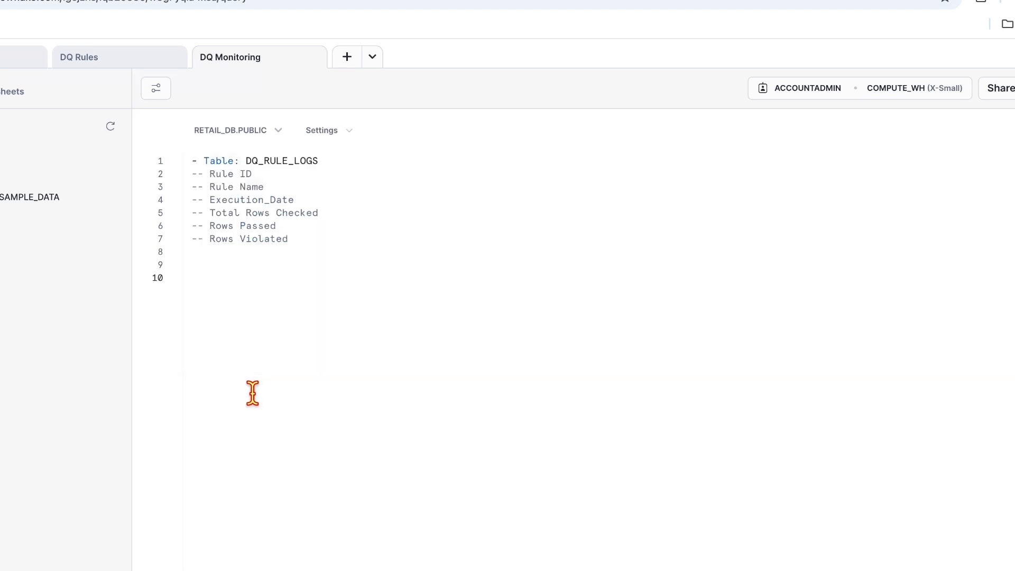
Step: Paste and run the CREATE TABLE dq_rule_logs statement with its six columns
key(Return)
key(Return)
key(Up)
key(Up)
key(Up)
text(CREATE TABLE dq_rule_logs (     rule_id VARCHAR,     rule_name VARCHAR,     execution_date TIMESTAMP,     total_rows INT,     rows_passed INT,     rows_violated INT );)
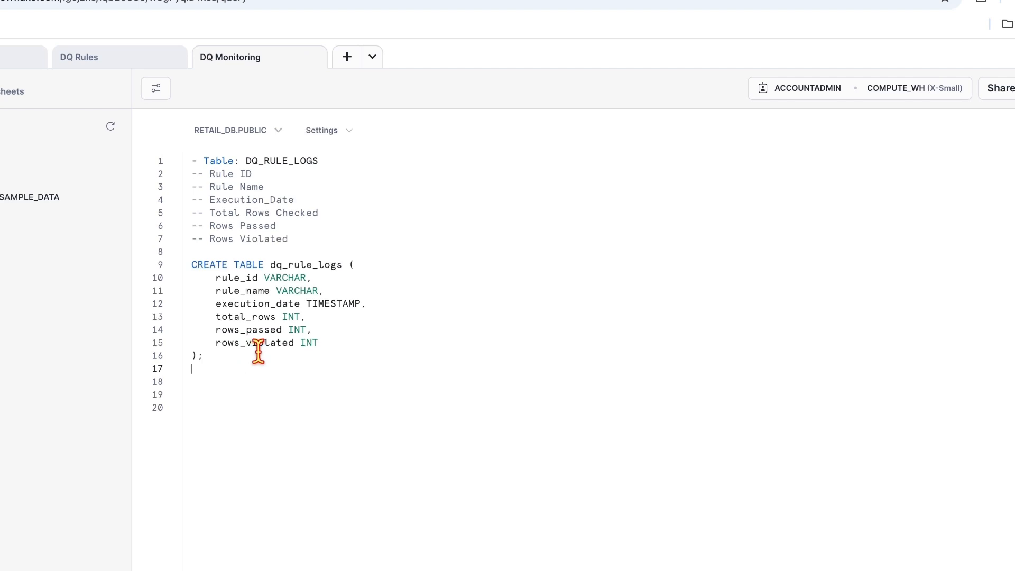
click(218, 357)
key(ctrl+Return)
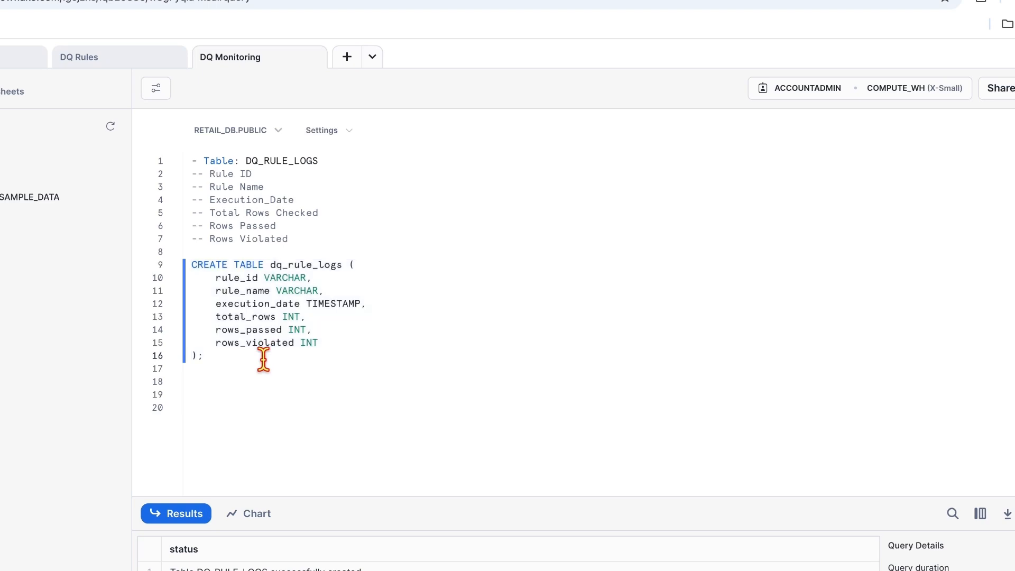
key(Return)
key(Return)
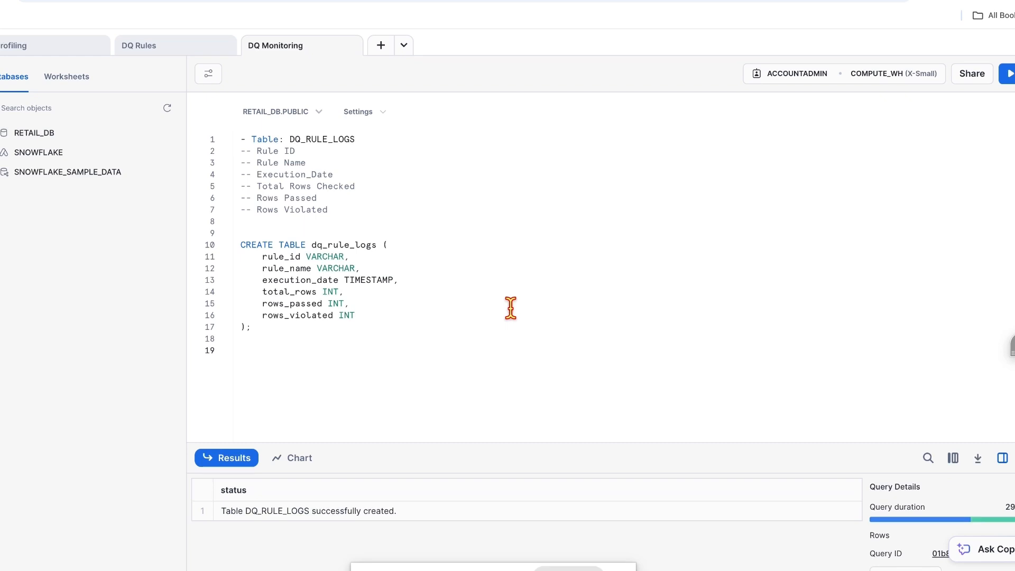
Step: Paste the equipment_id IS NULL count query, then the RULE001 INSERT INTO dq_rule_logs block below it
text(SELECT COUNT(*) FROM RETAIL_DB.PUBLIC.PLANT_EQUIPMENT WHERE equipment_id IS NULL;)
drag(389, 362, 207, 351)
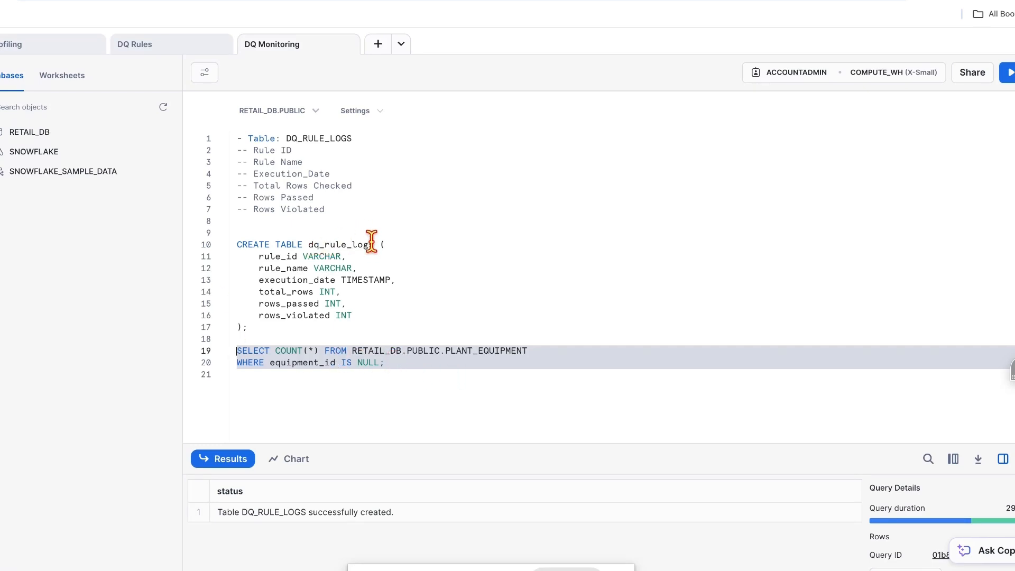
click(403, 364)
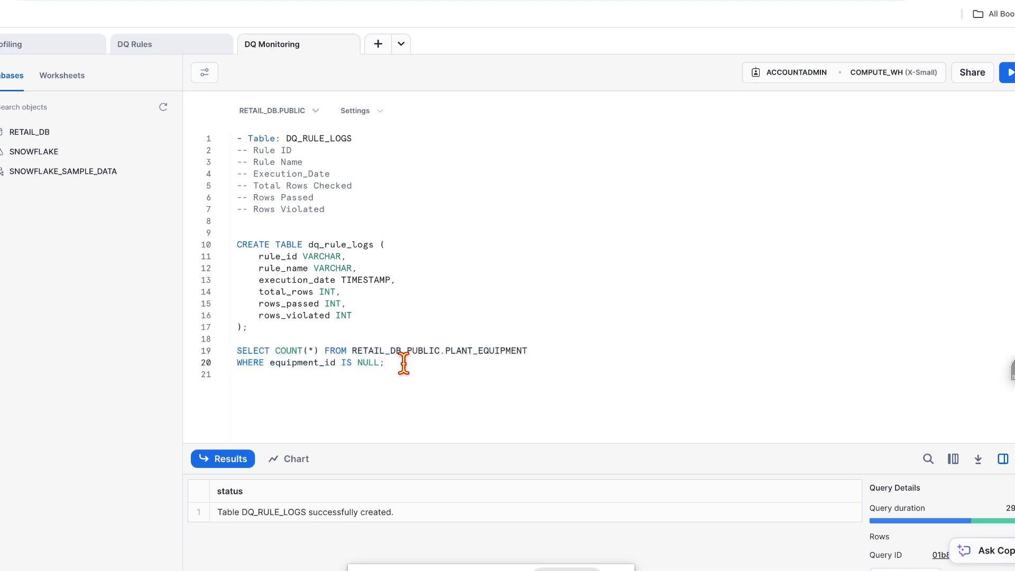
key(Return)
key(Return)
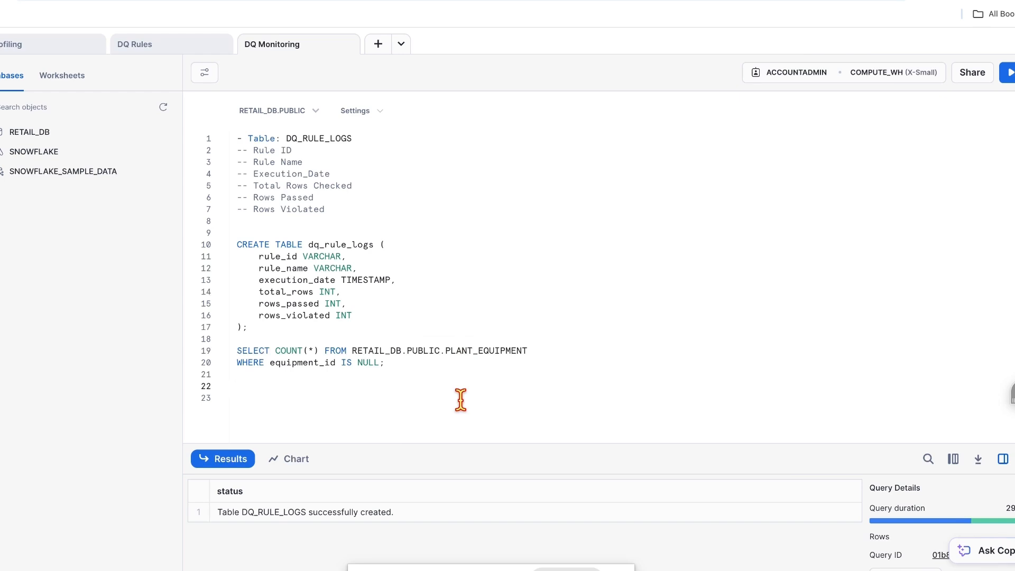
text(INSERT INTO dq_rule_logs SELECT     'RULE001',     'Completeness Check for Equipment_ID',     CURRENT_TIMESTAMP,     COUNT(*) AS total_rows,     COUNT(*) - COUNT(CASE WHEN equipment_id IS NULL THEN 1 END) AS rows_passed,     COUNT(CASE WHEN equipment_id IS NULL THEN 1 END) AS rows_violated FROM plant_equipment;)
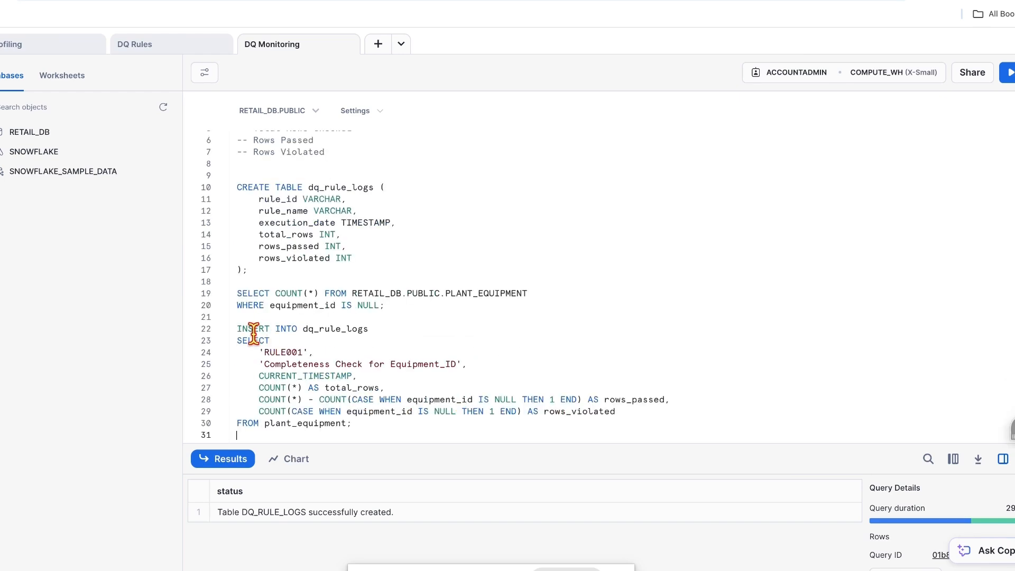
click(375, 327)
drag(376, 327, 236, 329)
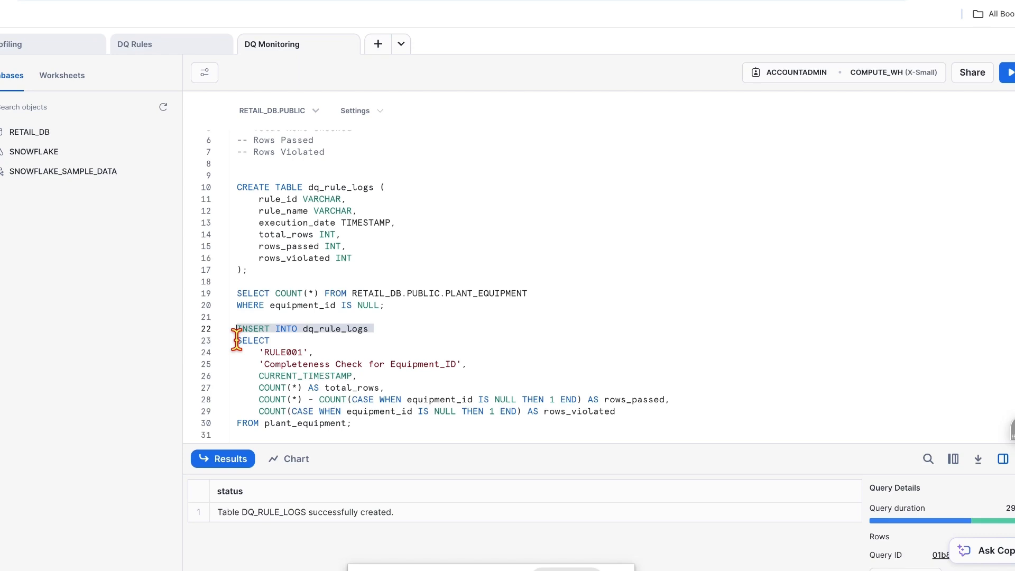
drag(237, 340, 329, 391)
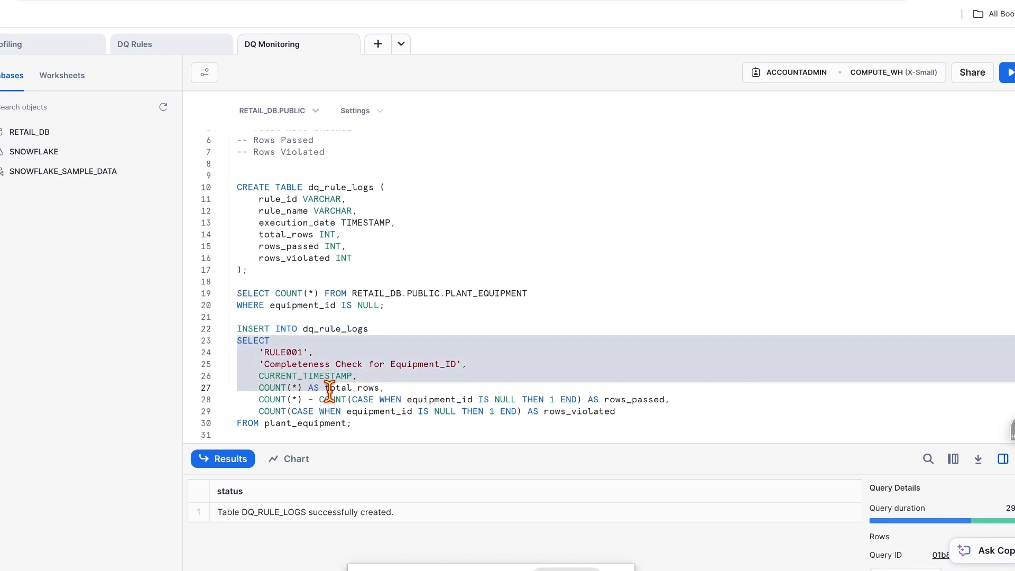
click(356, 425)
drag(357, 425, 234, 424)
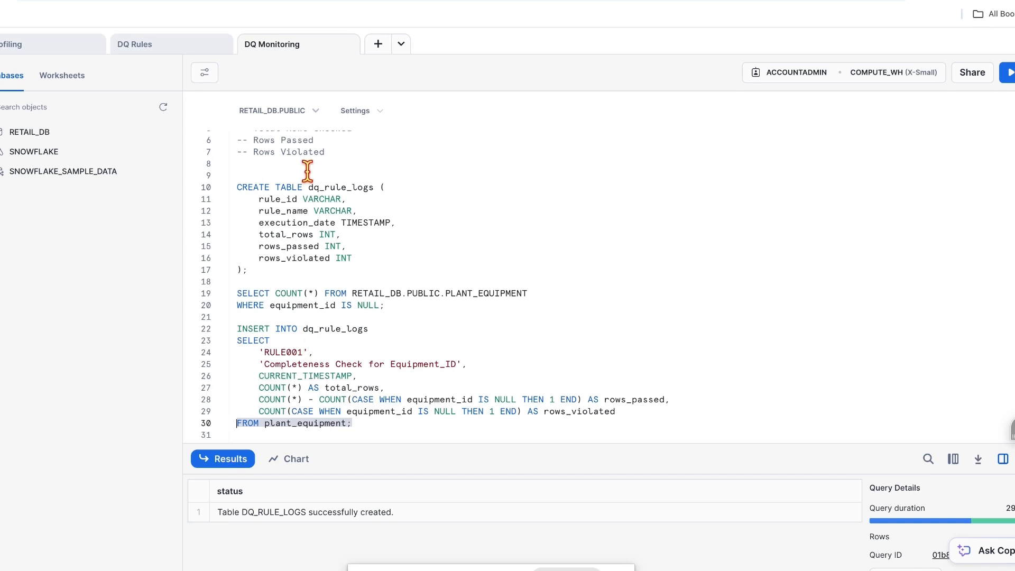
drag(309, 352, 234, 353)
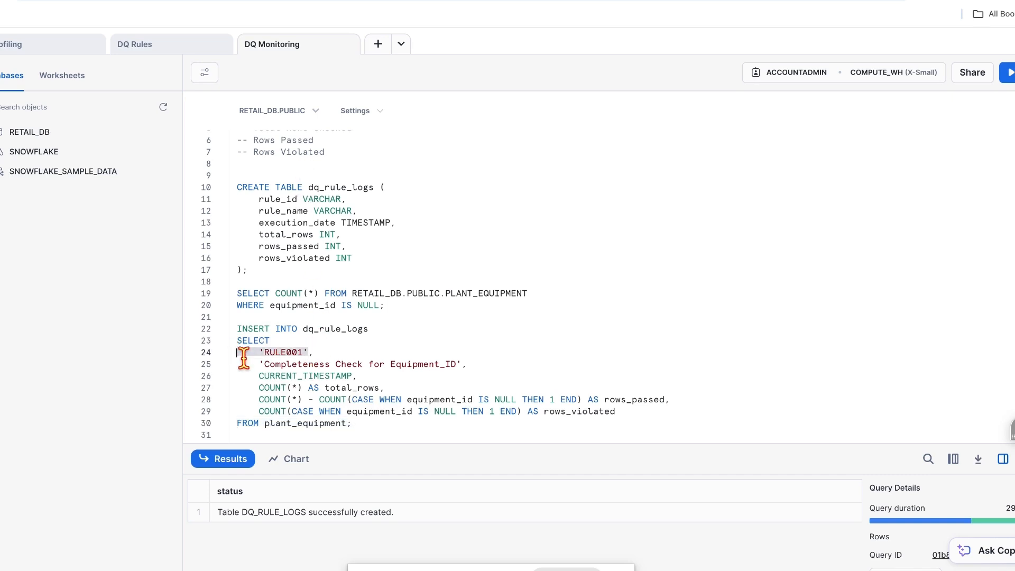
drag(486, 365, 253, 365)
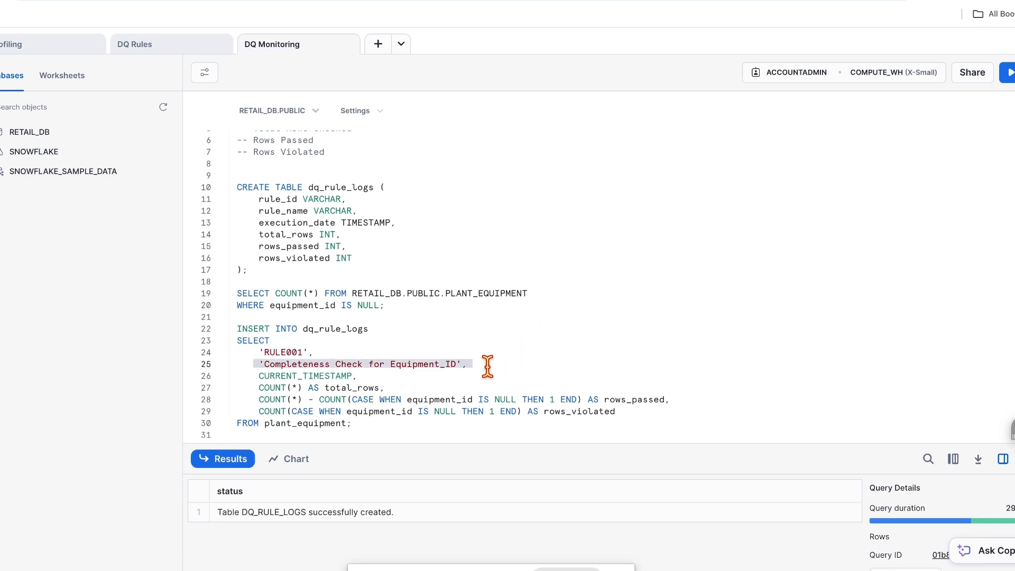
click(471, 364)
drag(472, 363, 250, 365)
click(372, 377)
drag(372, 378, 235, 375)
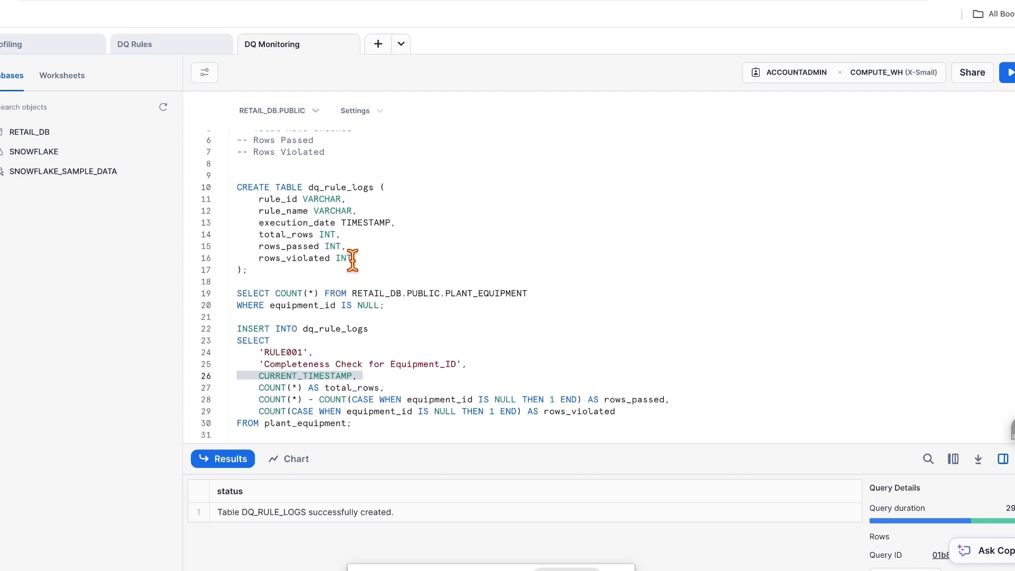
click(390, 237)
key(shift+super+Left)
drag(391, 389, 234, 390)
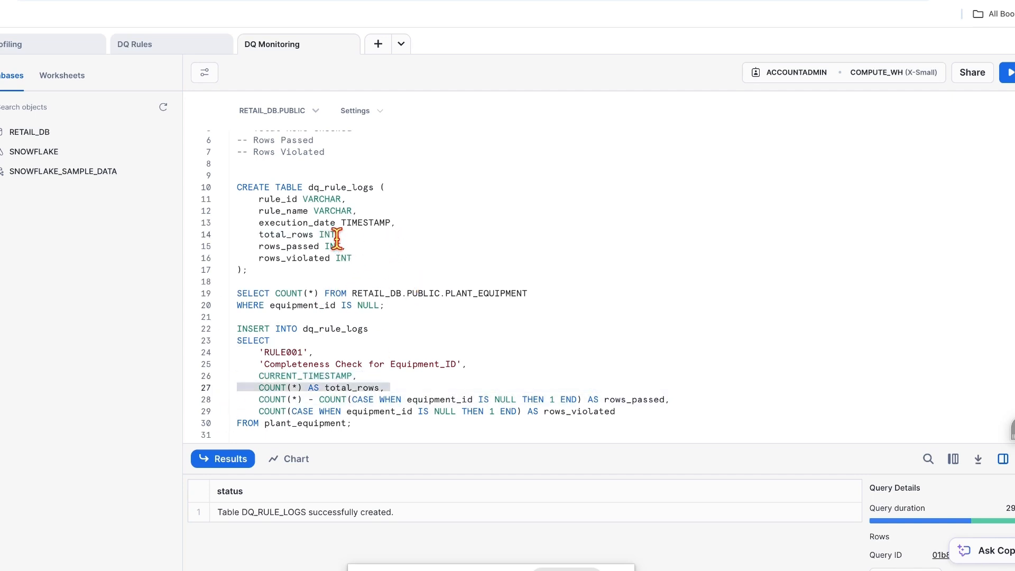
drag(348, 246, 252, 244)
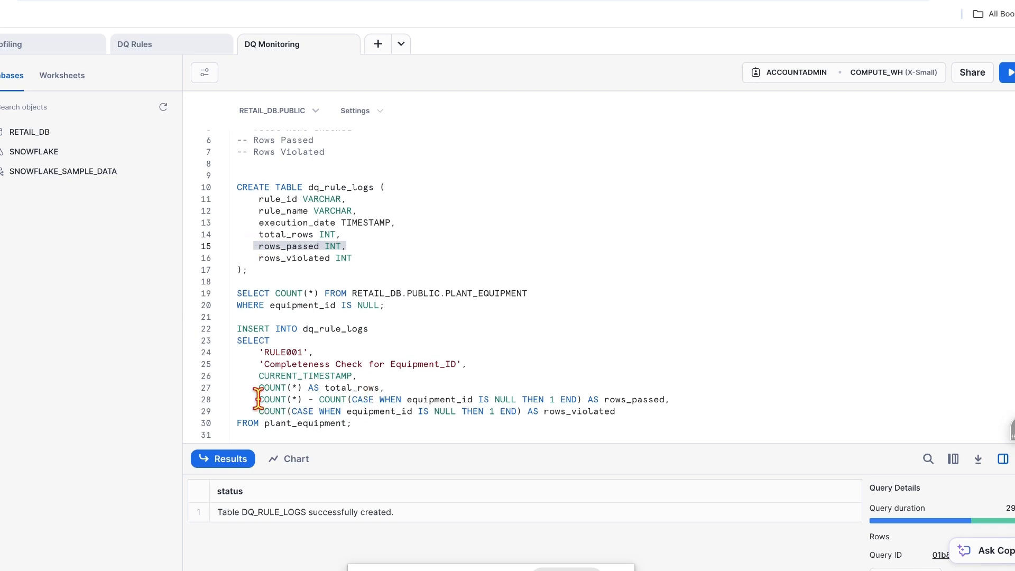
drag(258, 399, 301, 401)
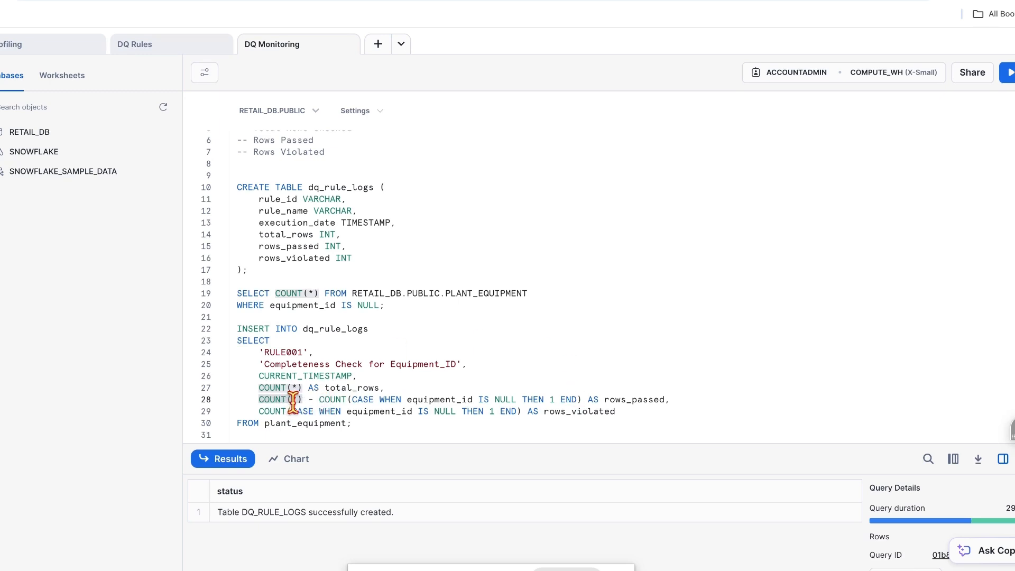
drag(309, 399, 252, 398)
Step: Review the rows_passed null-count expression, then run the RULE001 INSERT statement (lines 22–30)
click(312, 399)
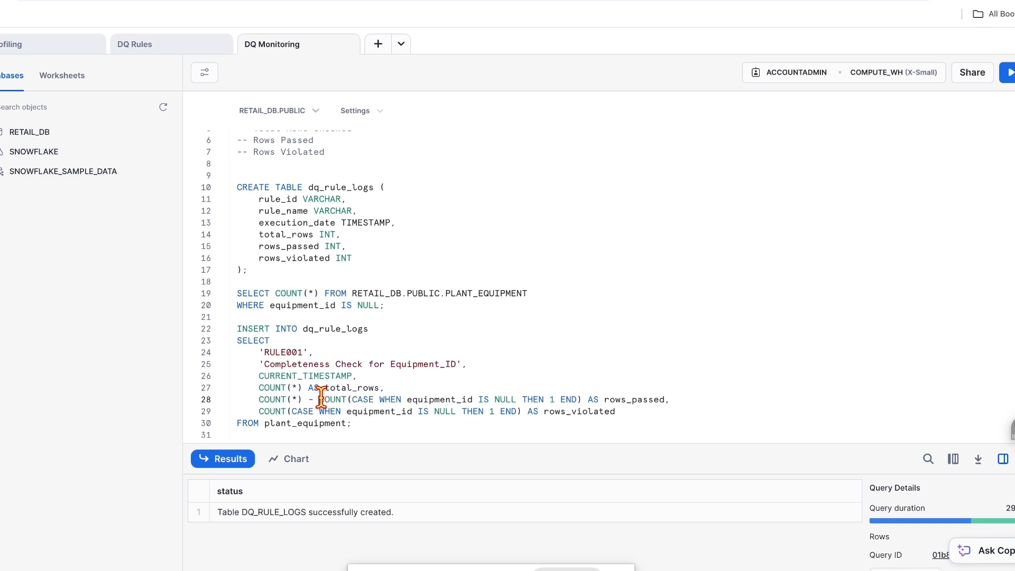
drag(319, 399, 410, 399)
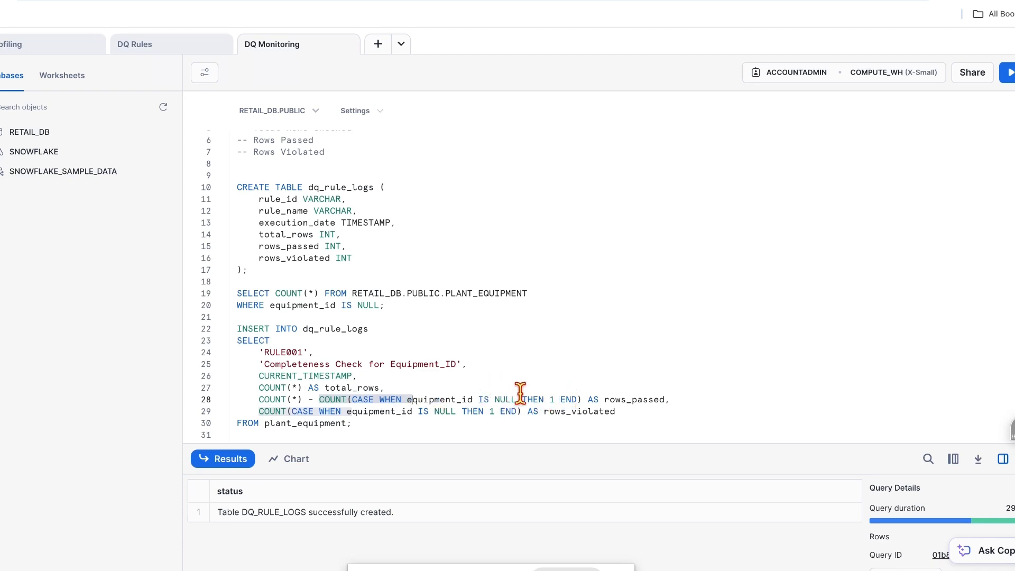
drag(521, 400, 448, 400)
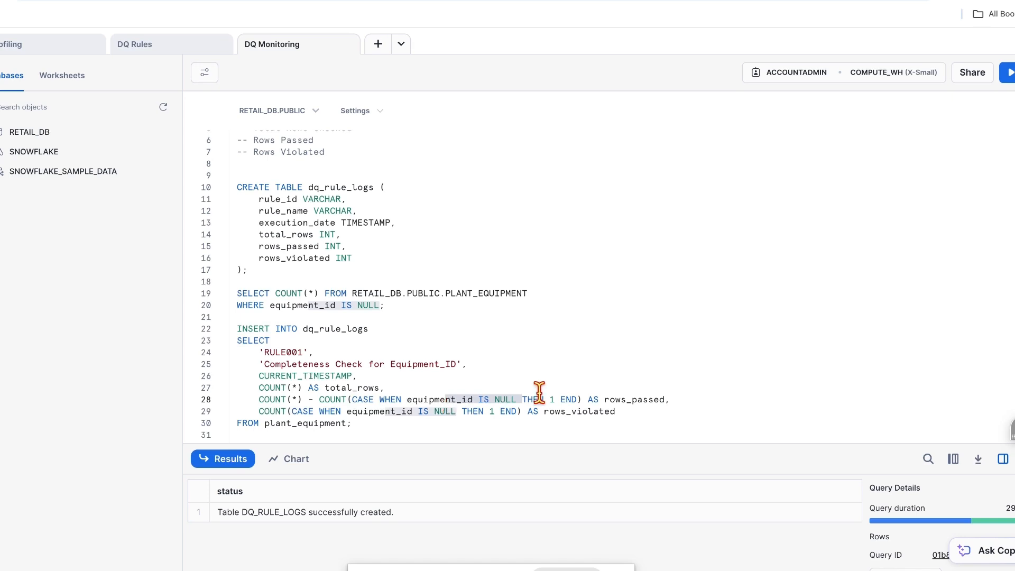
click(559, 399)
drag(559, 399, 543, 399)
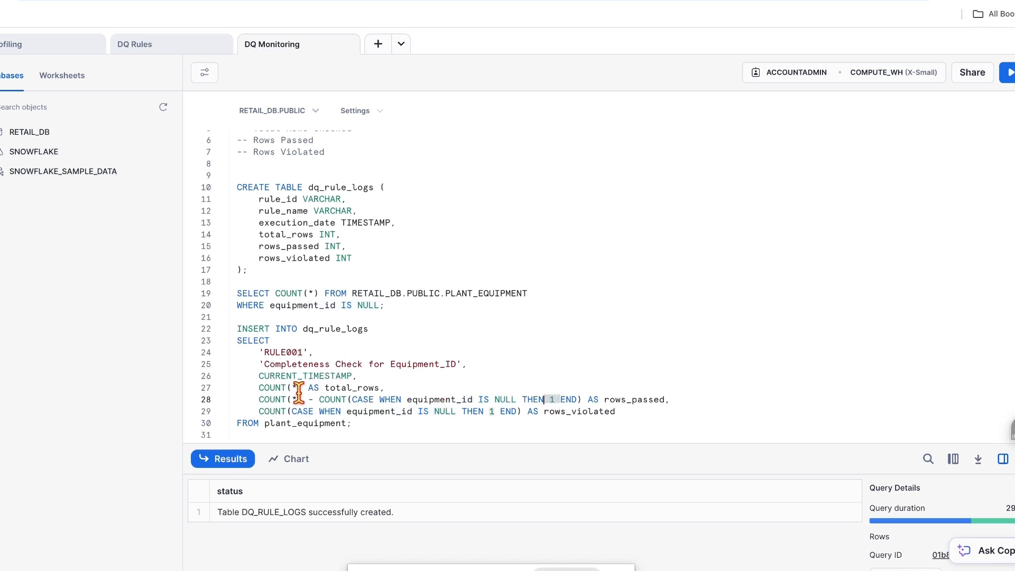
drag(308, 399, 260, 400)
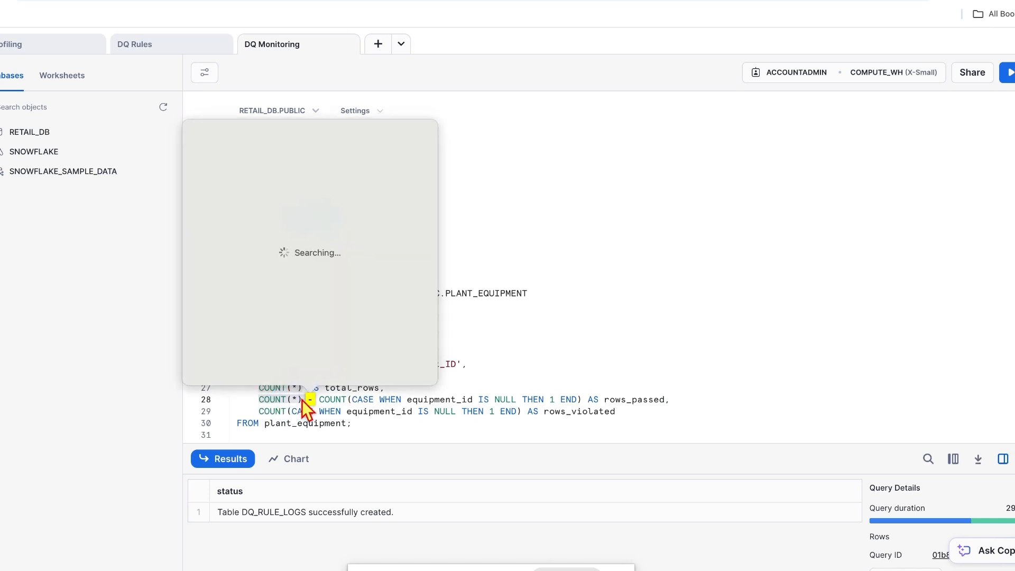
click(308, 400)
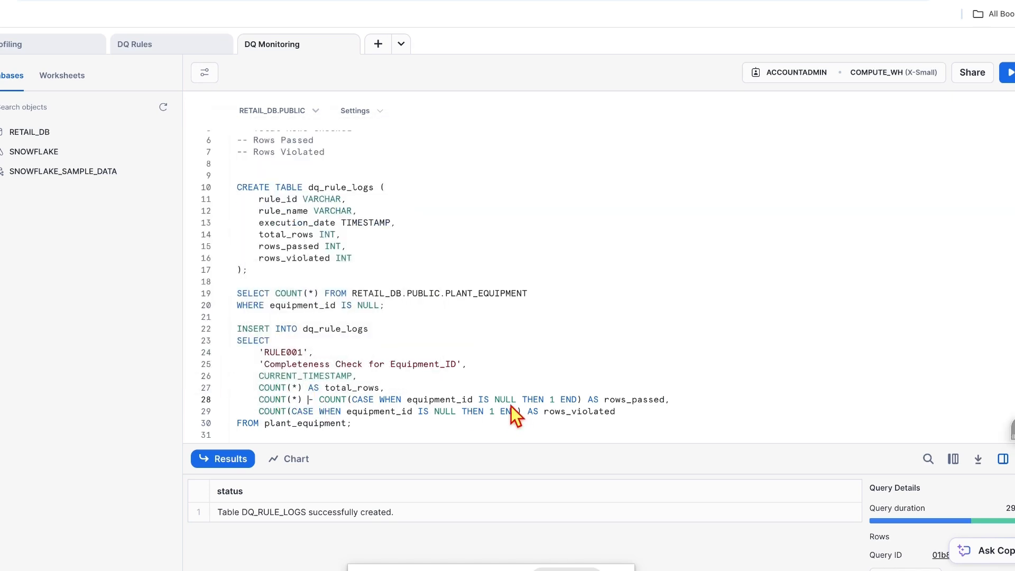
drag(319, 400, 583, 401)
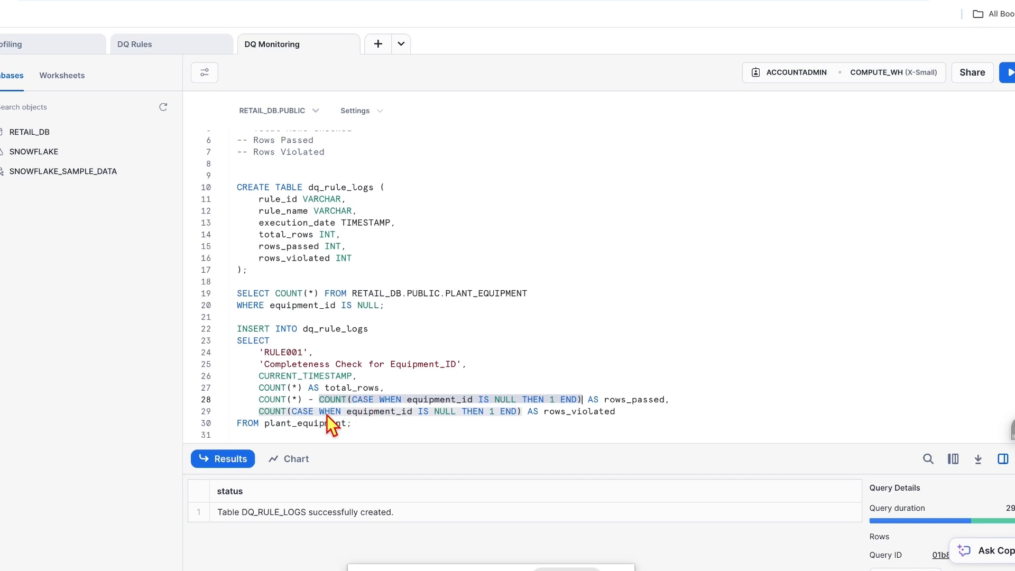
drag(361, 426, 231, 334)
click(1008, 74)
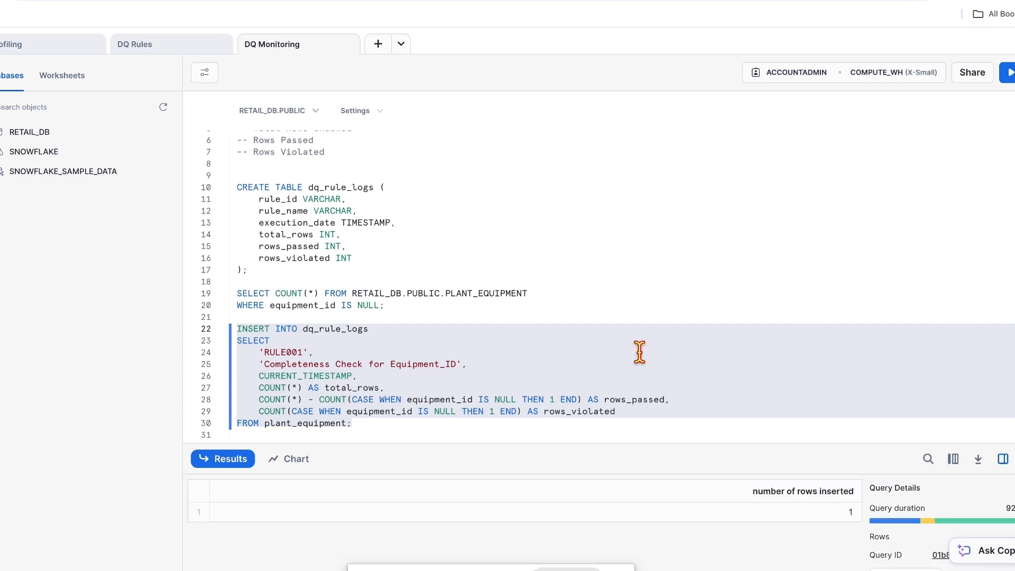
Step: Run 'Select * from dq_rule_logs' on line 32, showing RULE001 with 6 rows passed, 0 violated
scroll(562, 358, down, 1)
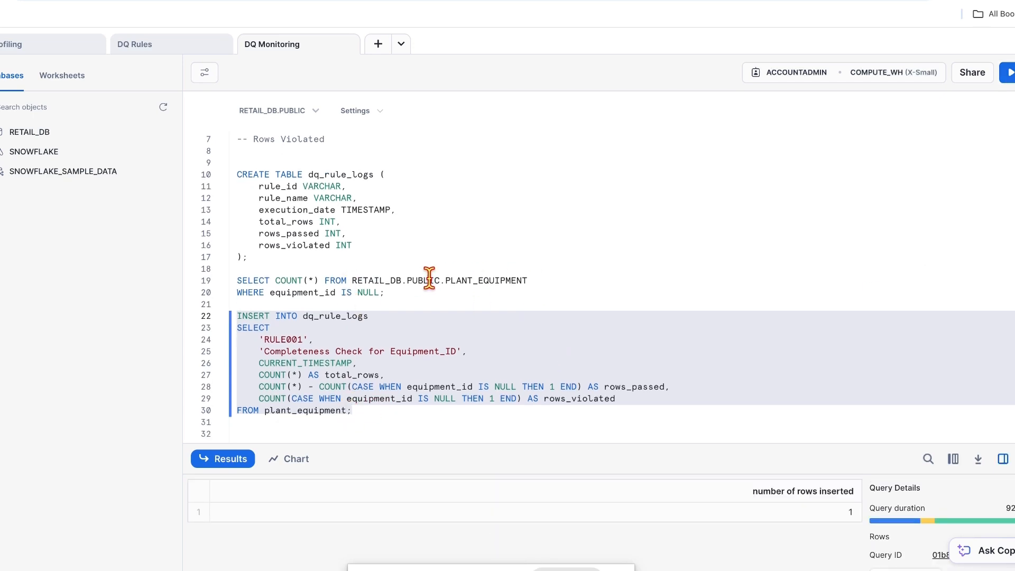
key(Down)
key(Down)
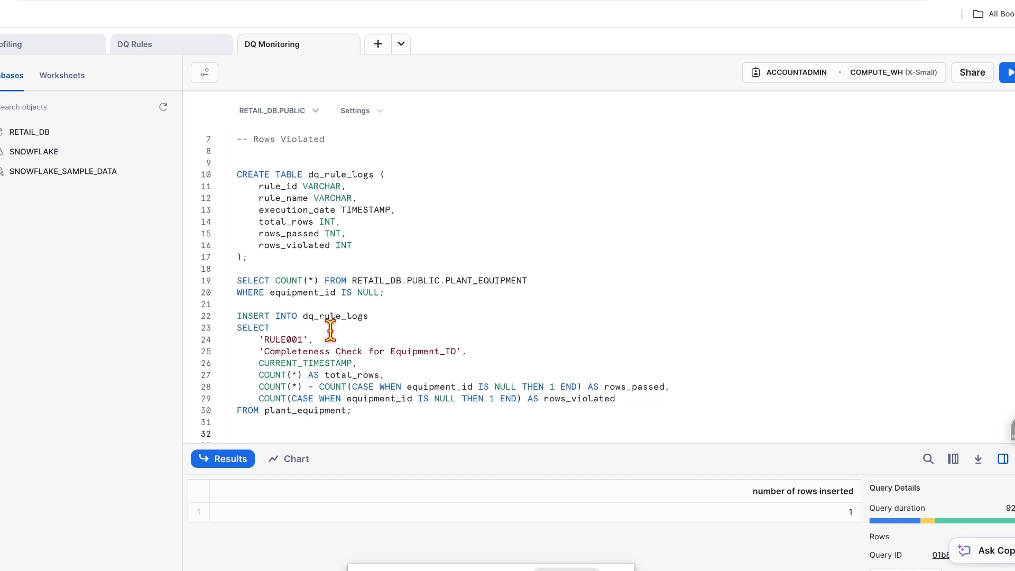
click(382, 317)
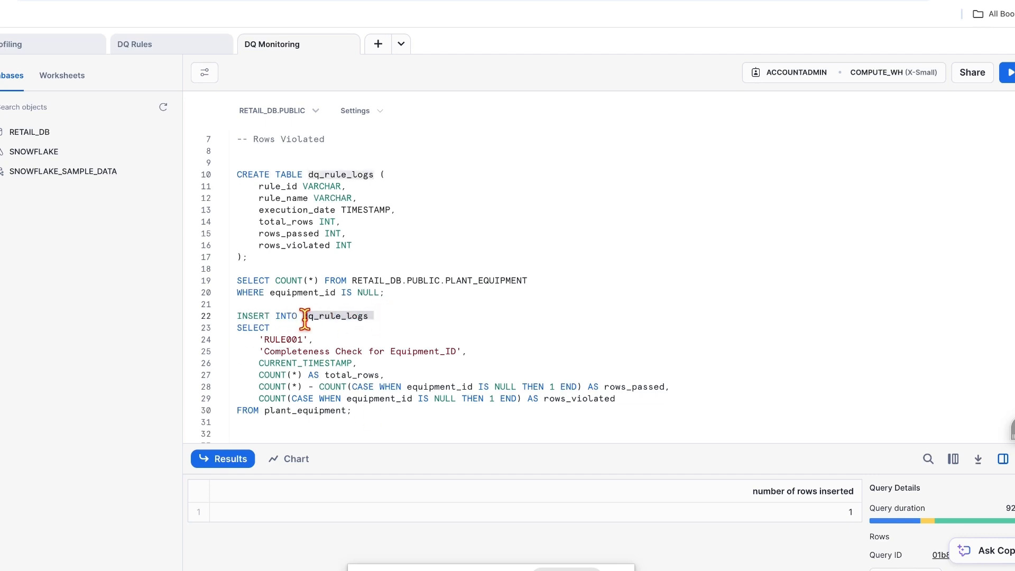
click(295, 426)
text(Sel)
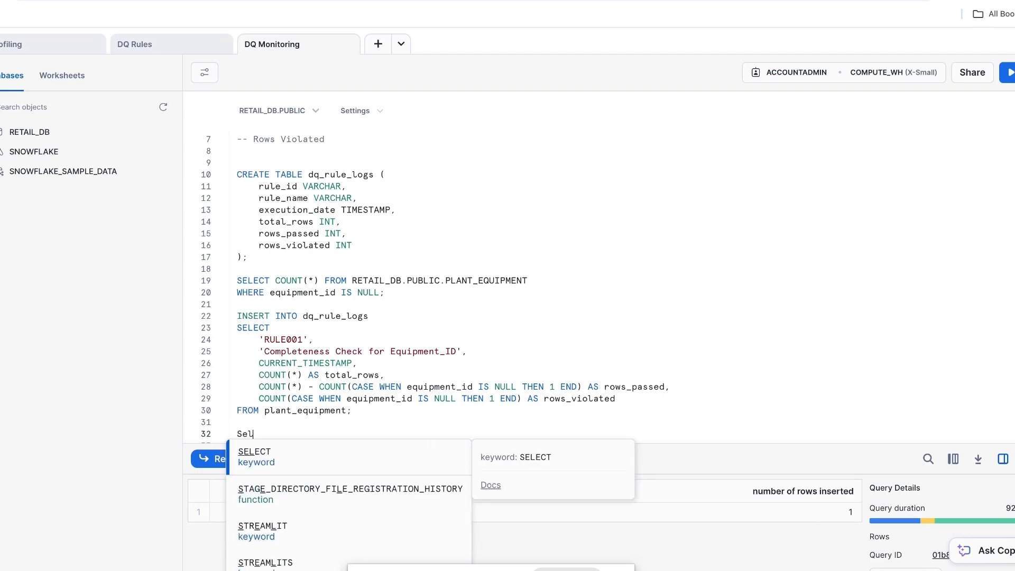
text(ect * from dq_rule_logs)
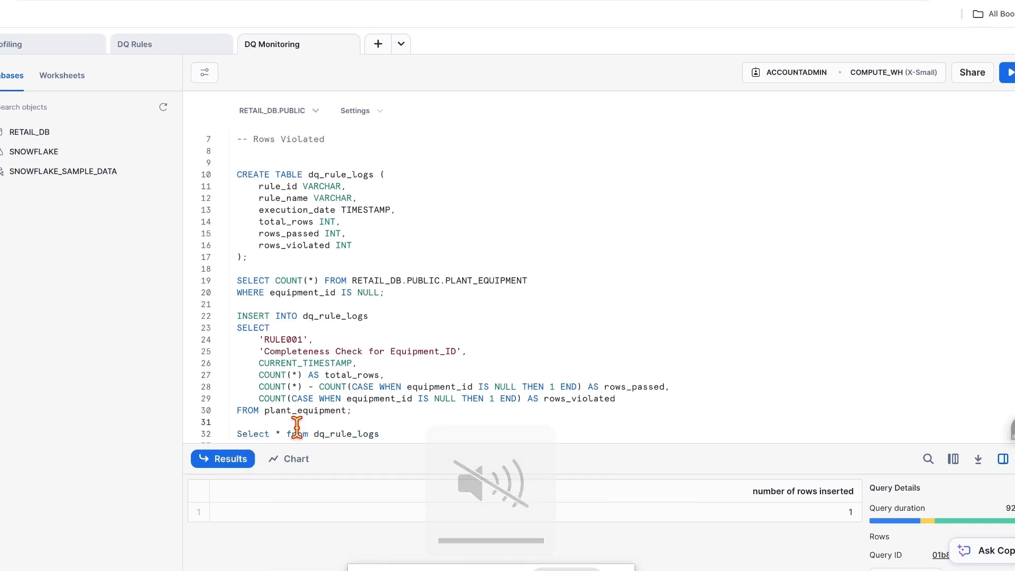
drag(384, 434, 235, 426)
key(ctrl+Return)
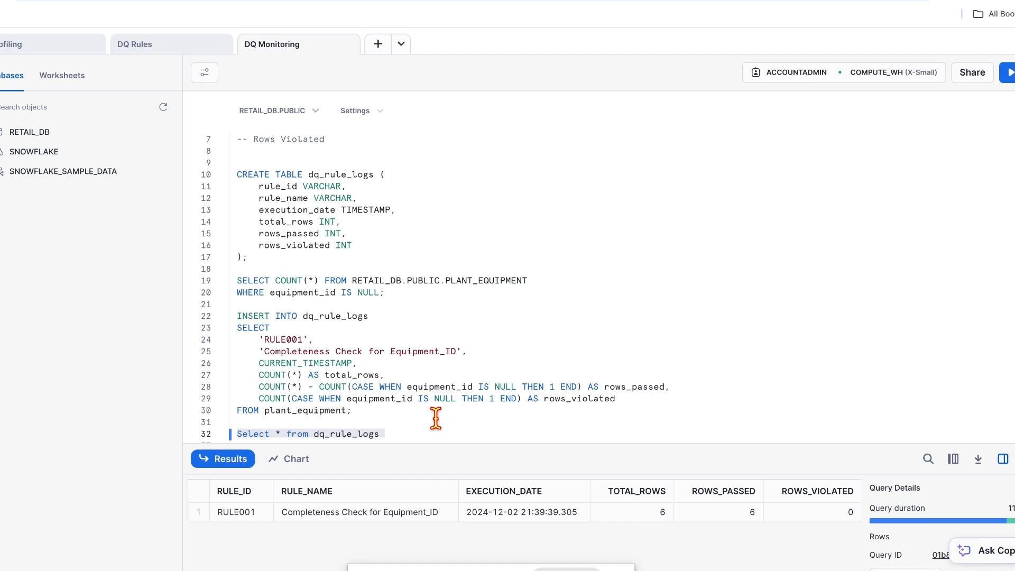
scroll(436, 418, down, 1)
Step: Paste and run a RULE003 Location INSERT, then rerun the dq_rule_logs listing showing 3 violated
click(419, 408)
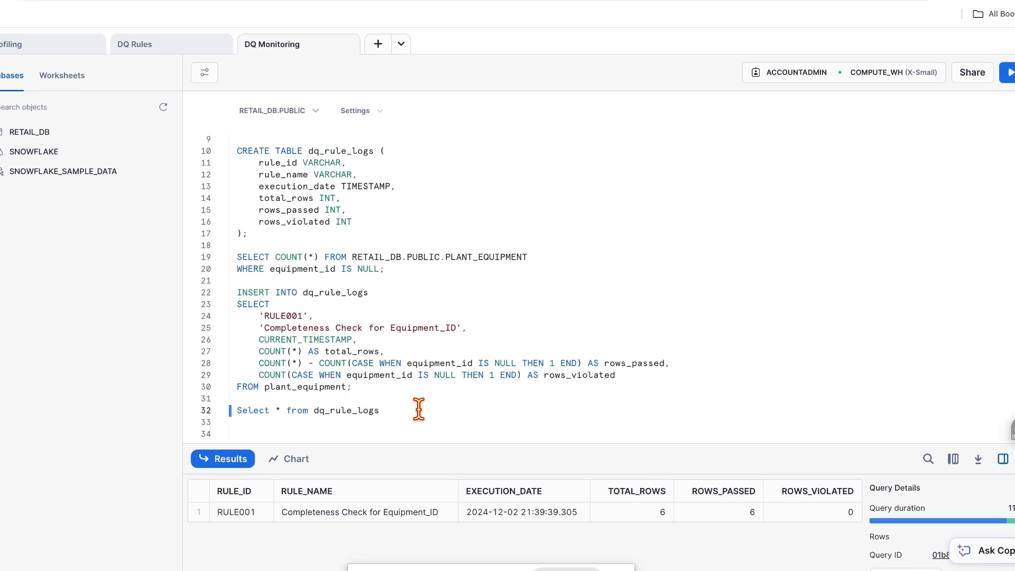
key(Return)
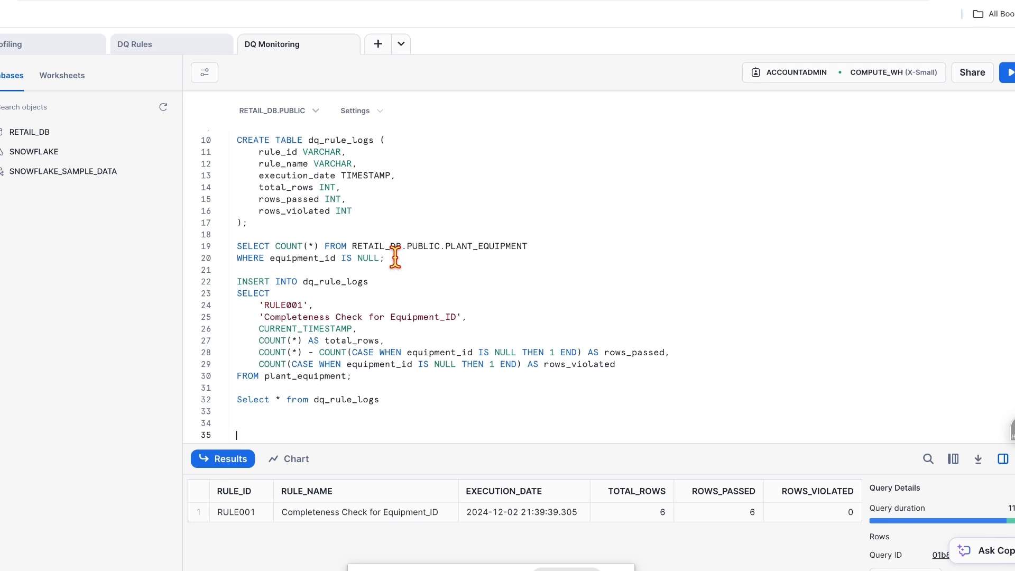
drag(406, 258, 236, 244)
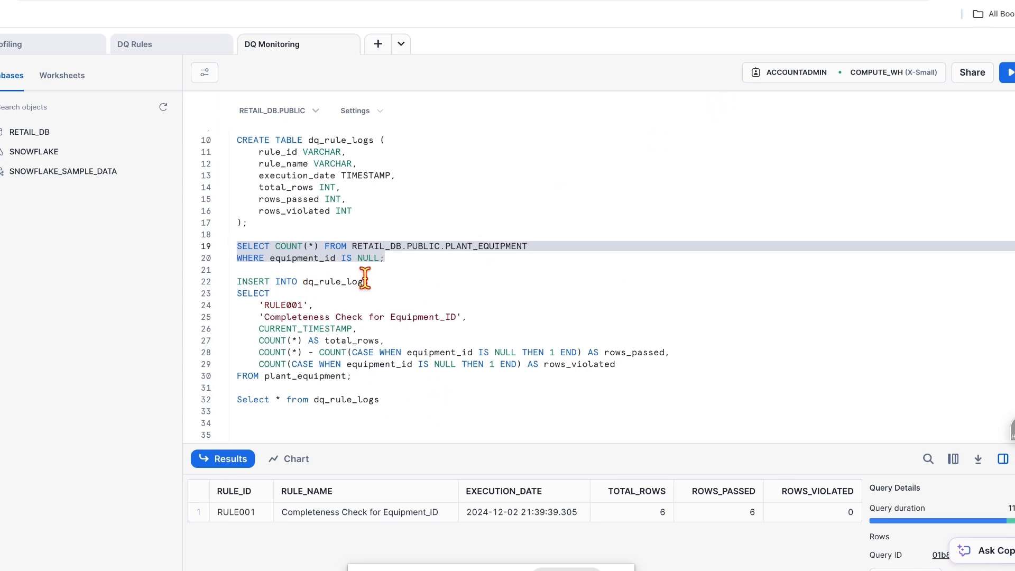
click(367, 423)
text(INSERT INTO dq_rule_logs SELECT     'RULE003',     'Completeness Check for Location',     CURRENT_TIMESTAMP,     COUNT(*) AS total_rows,     COUNT(*) - COUNT(CASE WHEN location IS NULL THEN 1 END) AS rows_passed,     COUNT(CASE WHEN location IS NULL THEN 1 END) AS rows_violated FROM plant_equipment;)
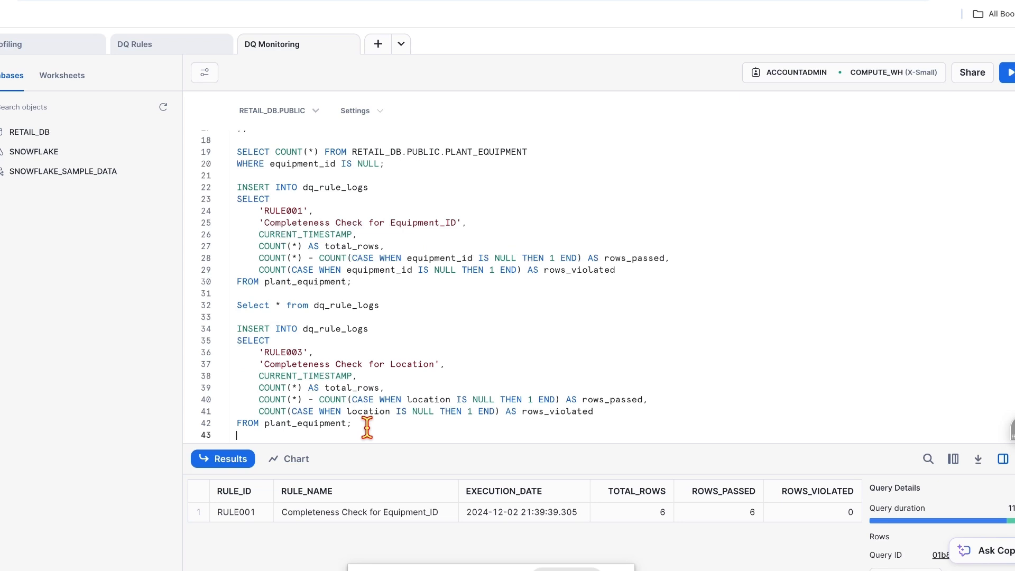
drag(364, 425, 235, 329)
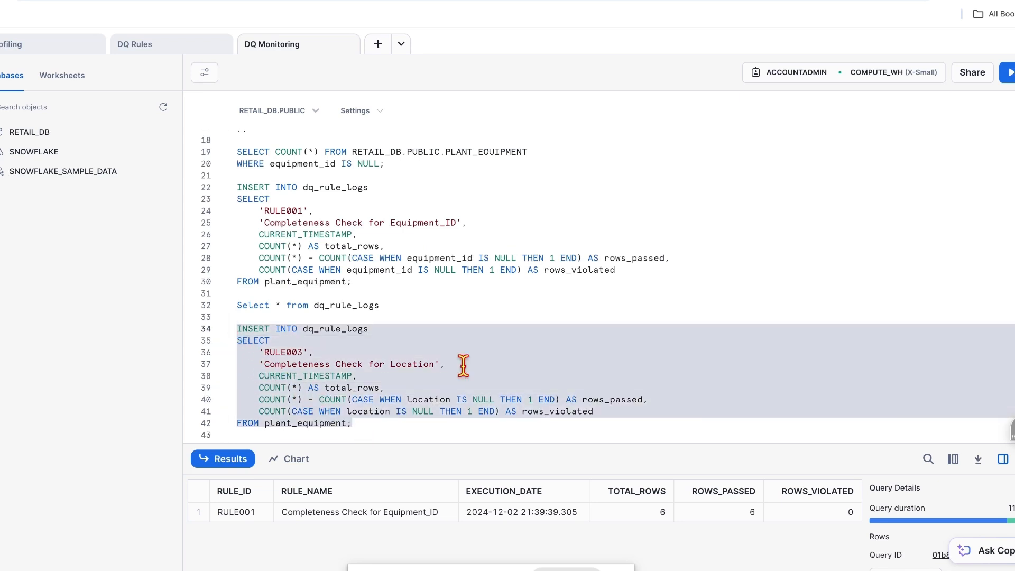
click(1007, 72)
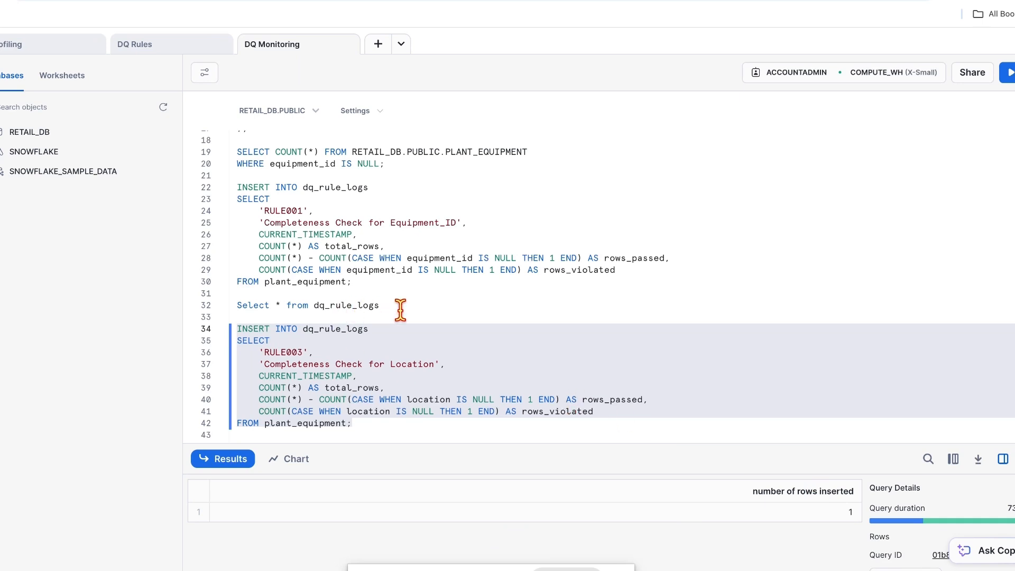
drag(401, 306, 236, 317)
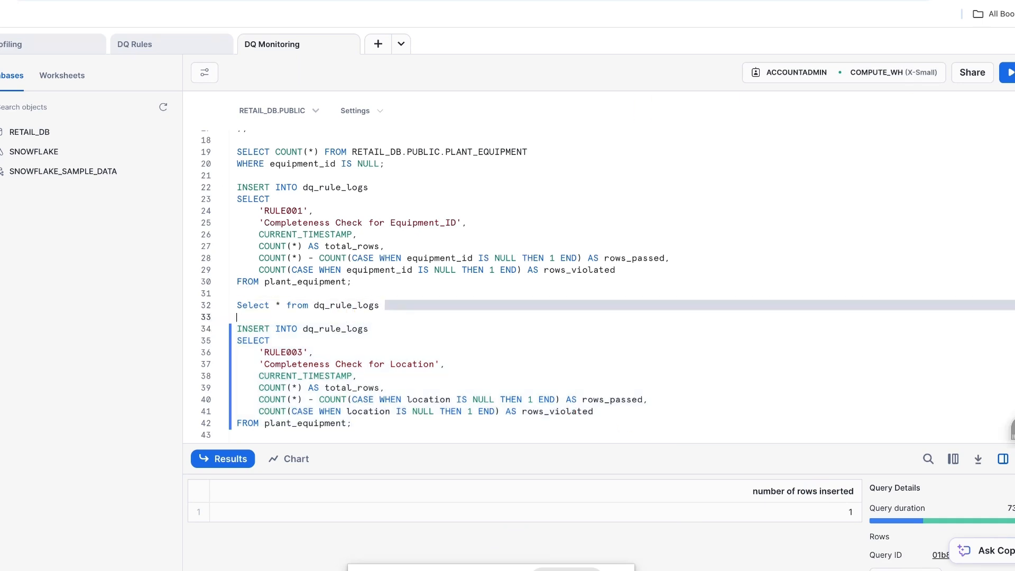
click(1007, 73)
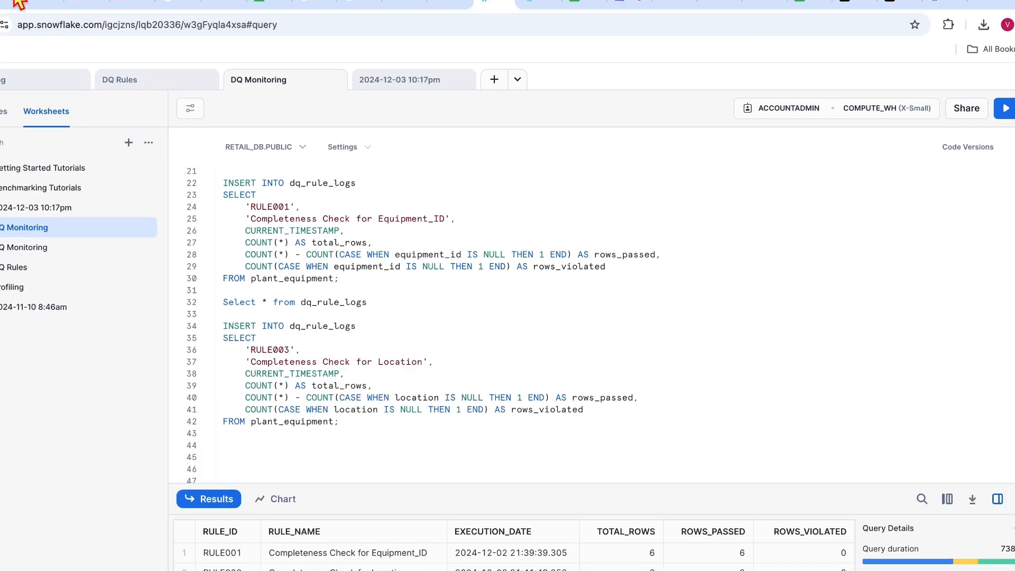
Step: Create a new dashboard named 'DQ Compliance Dashboard' from Projects > Dashboards
click(19, 89)
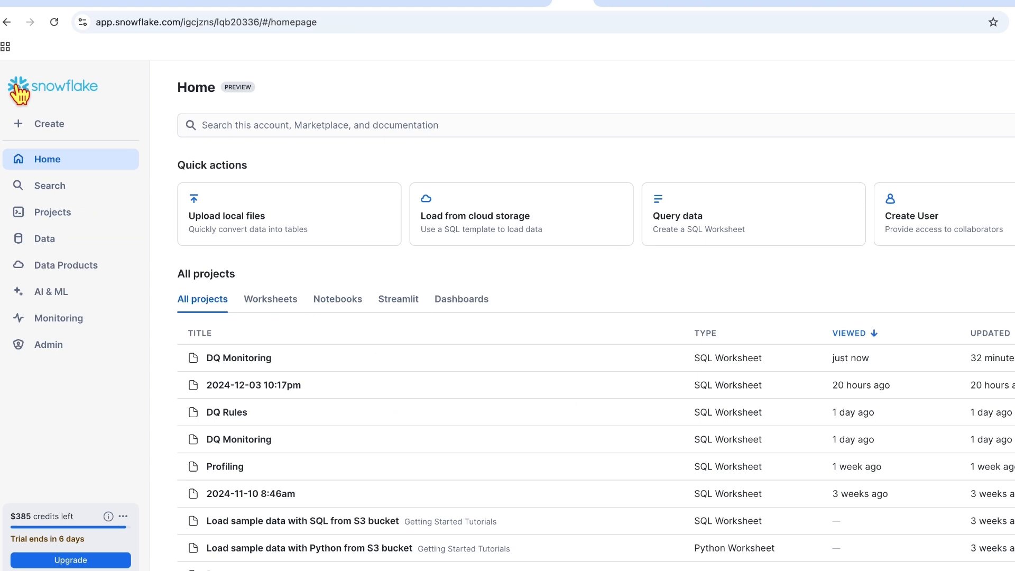
click(45, 218)
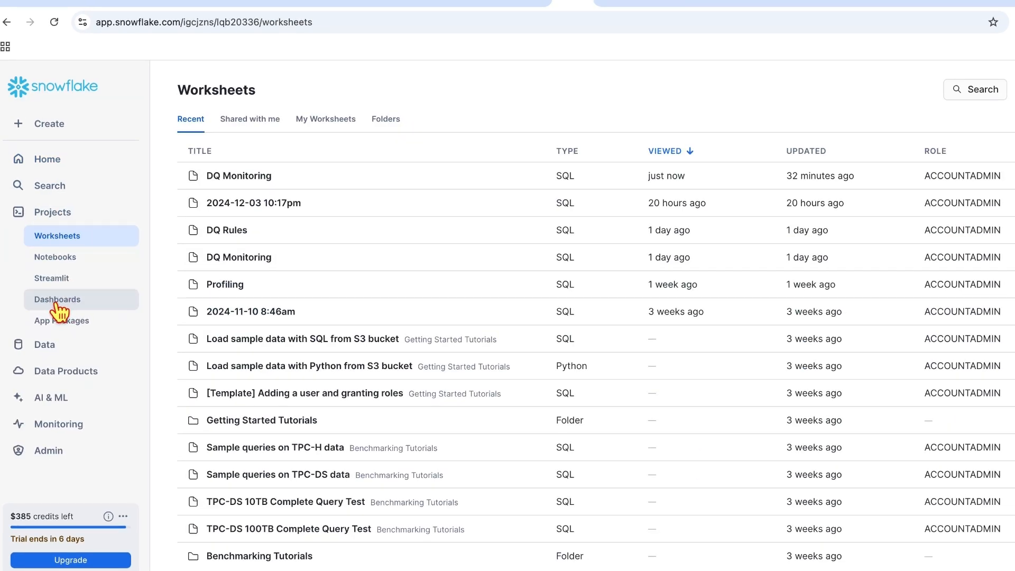
click(57, 304)
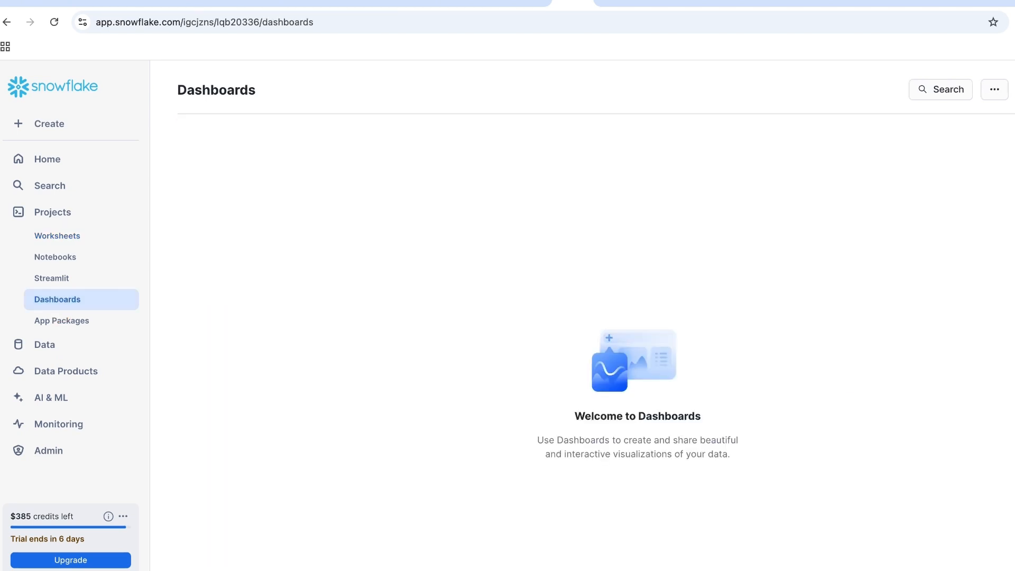
click(979, 87)
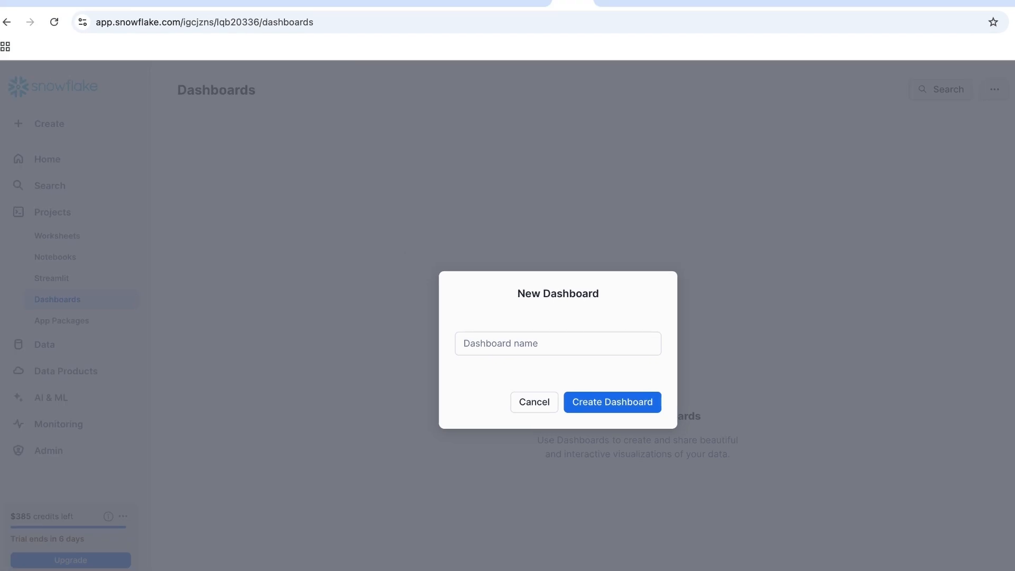
click(515, 342)
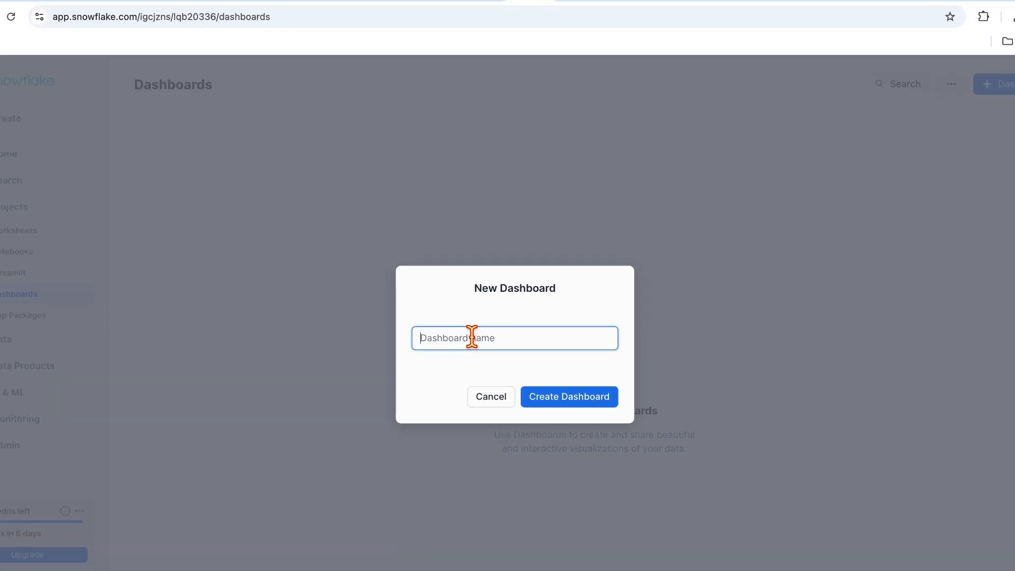
text(D)
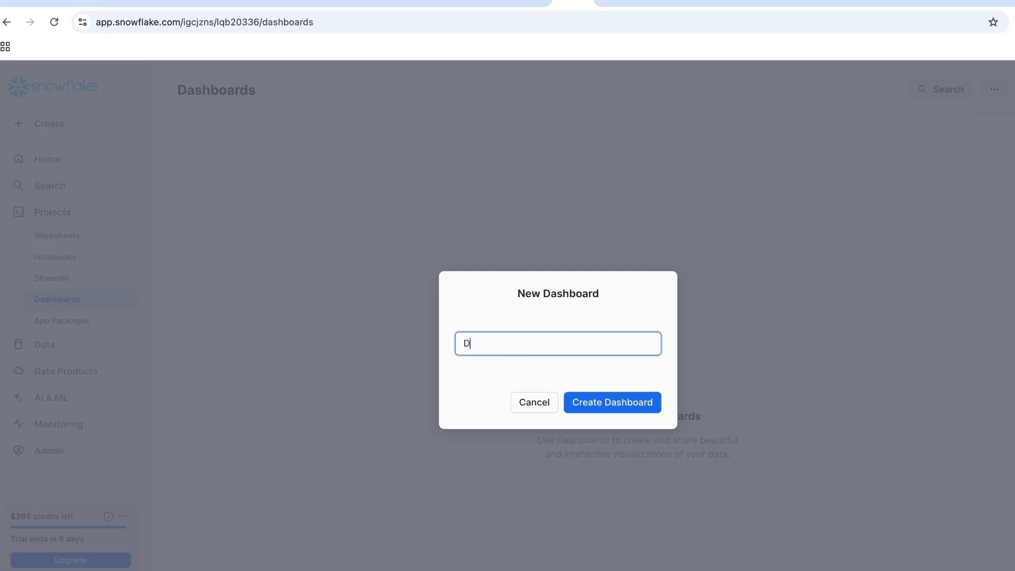
text(Q Compliance Dashboard)
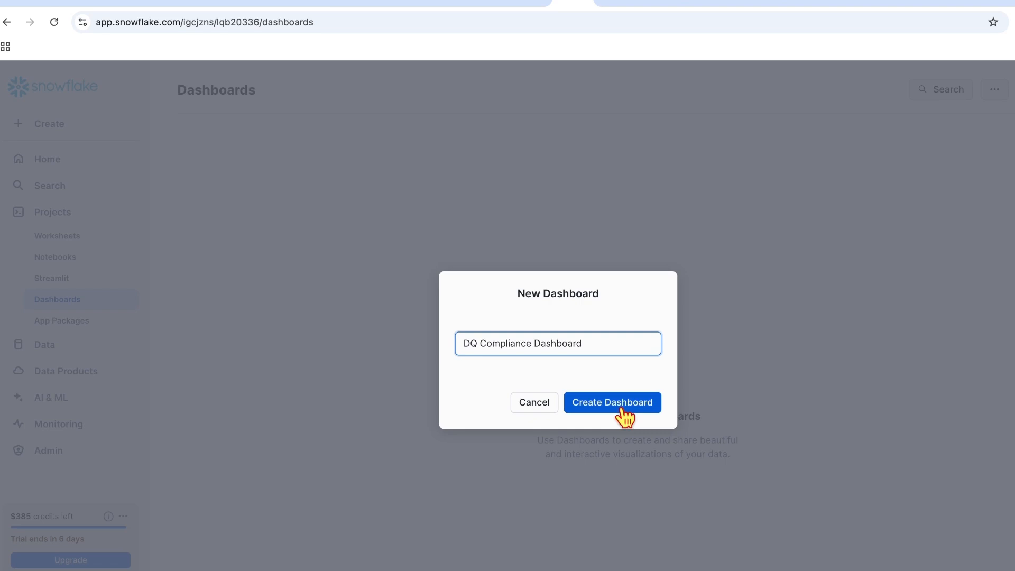
click(625, 411)
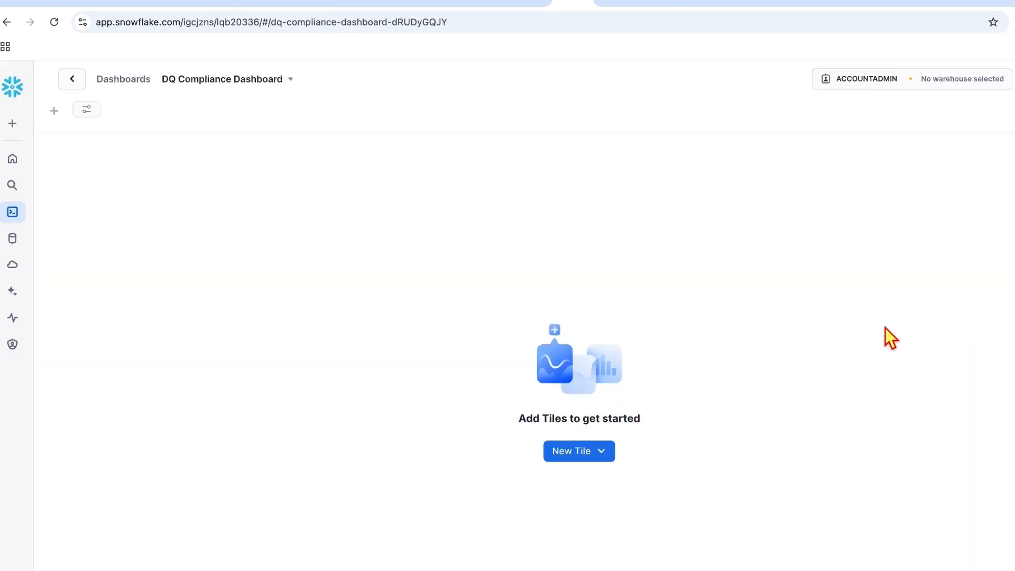
Step: Add a SQL worksheet tile and run the pasted dq_rule_logs compliance query
click(560, 456)
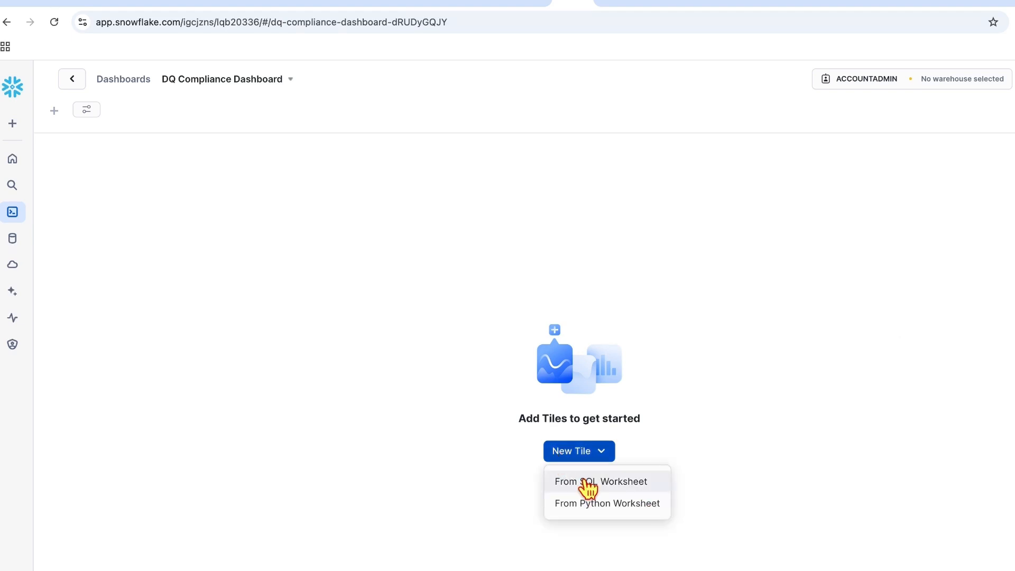
click(588, 482)
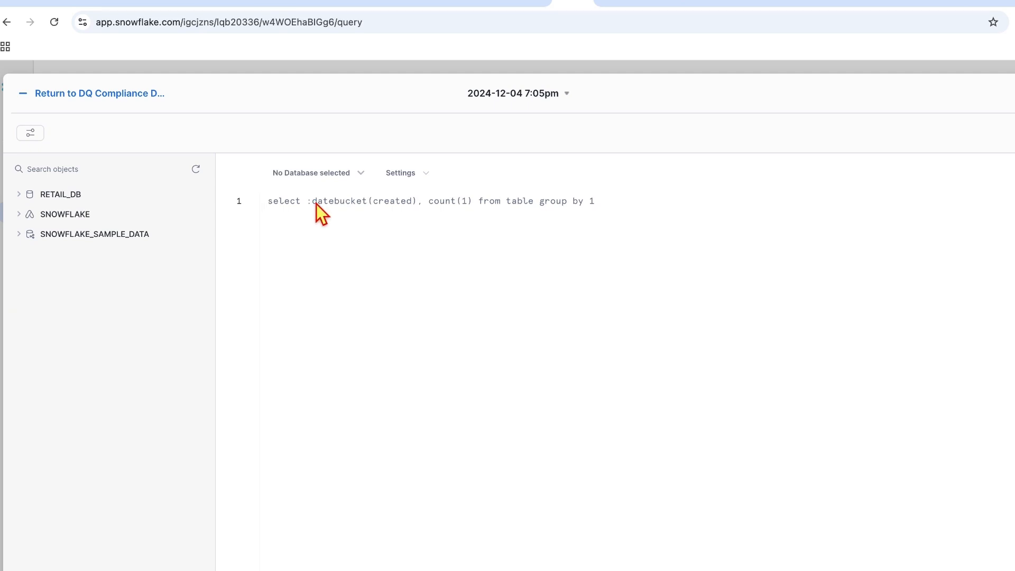
text(SELECT     rule_name,     execution_date,     (rows_passed * 100.0) / total_rows AS compliance_percentage,     rows_violated FROM dq_rule_logs;)
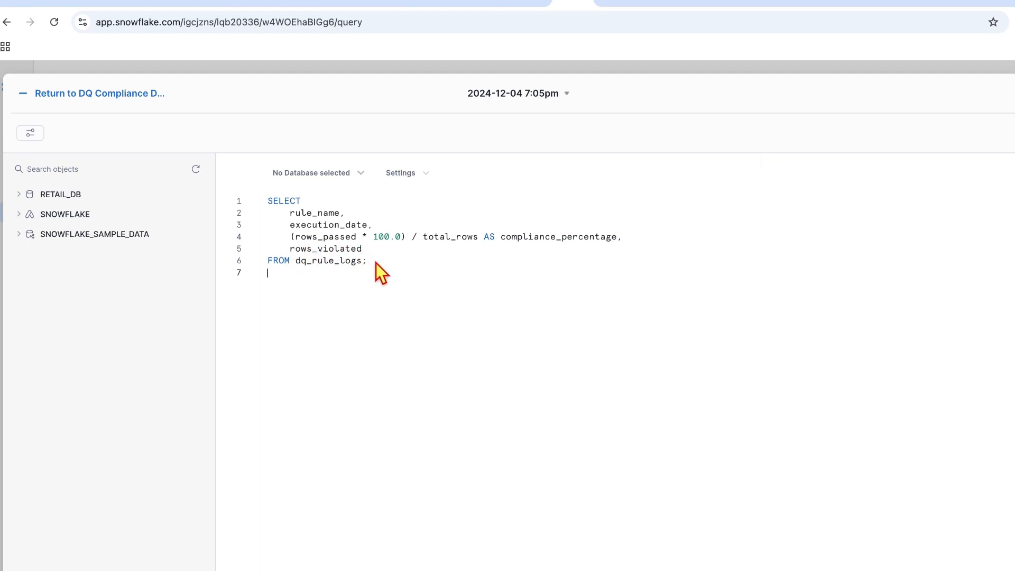
key(ctrl+Return)
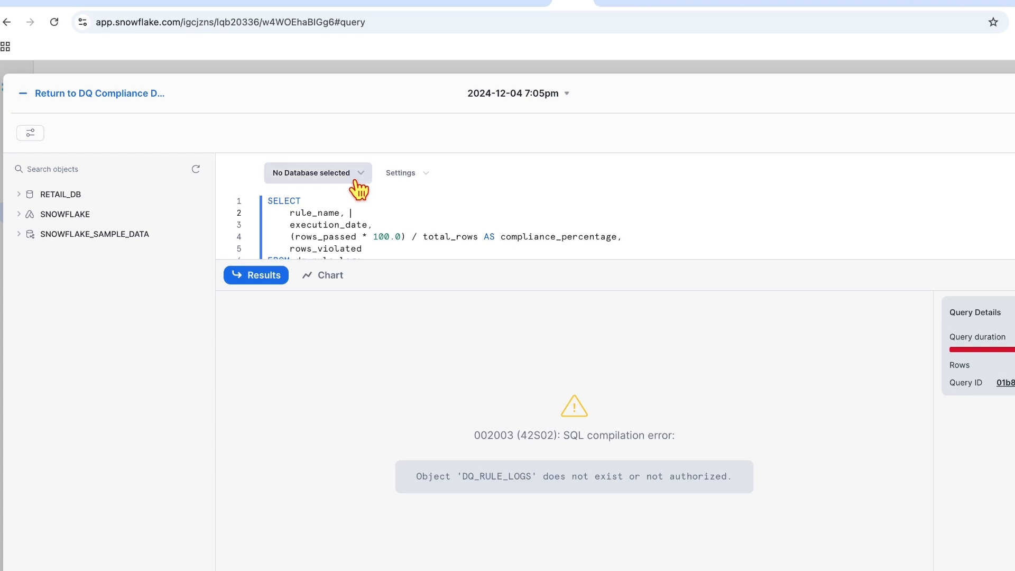
Step: Switch the query context to RETAIL_DB.PUBLIC and rerun it, returning both rule results
click(360, 185)
click(325, 238)
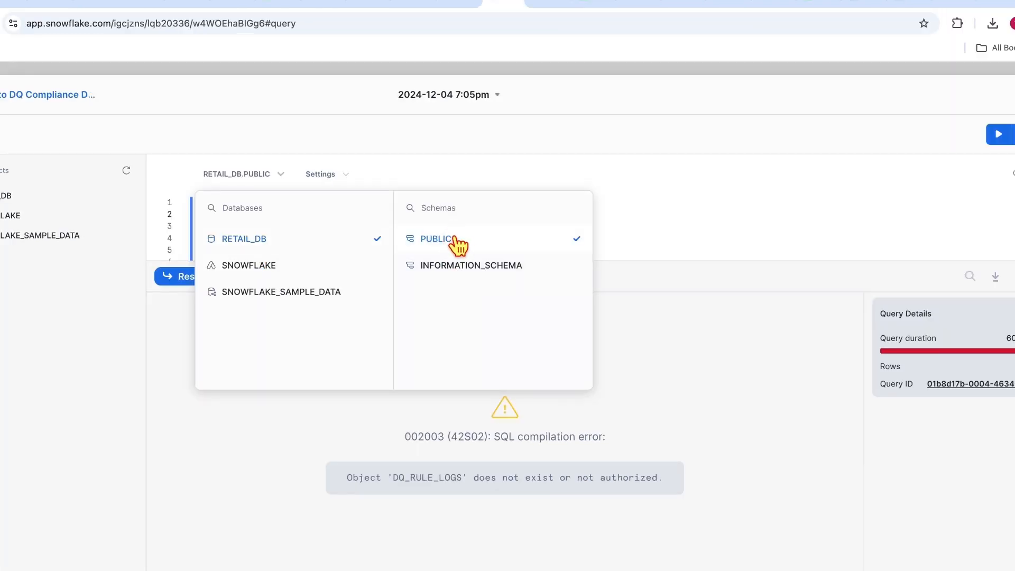
click(455, 237)
drag(560, 261, 560, 307)
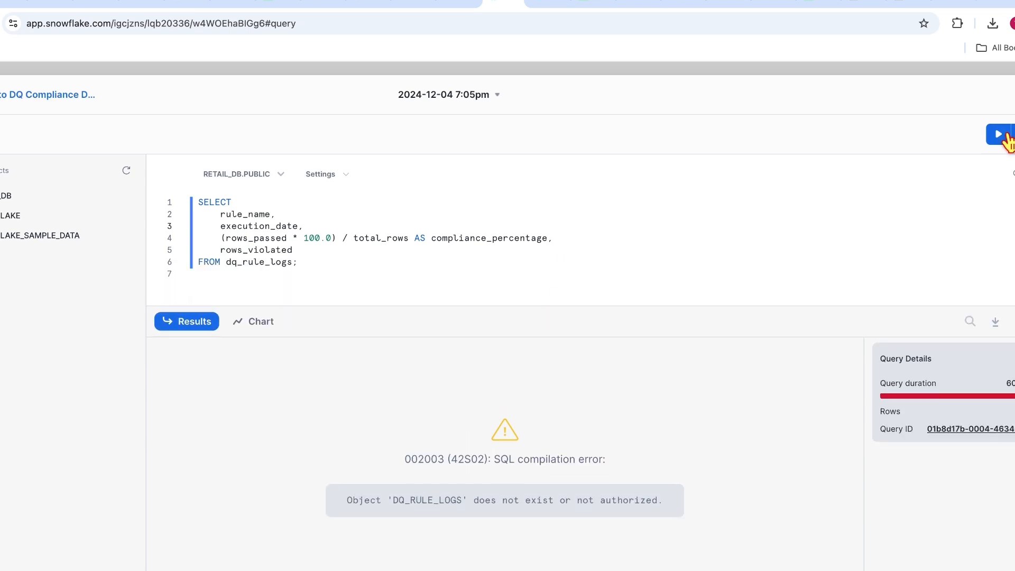
click(999, 136)
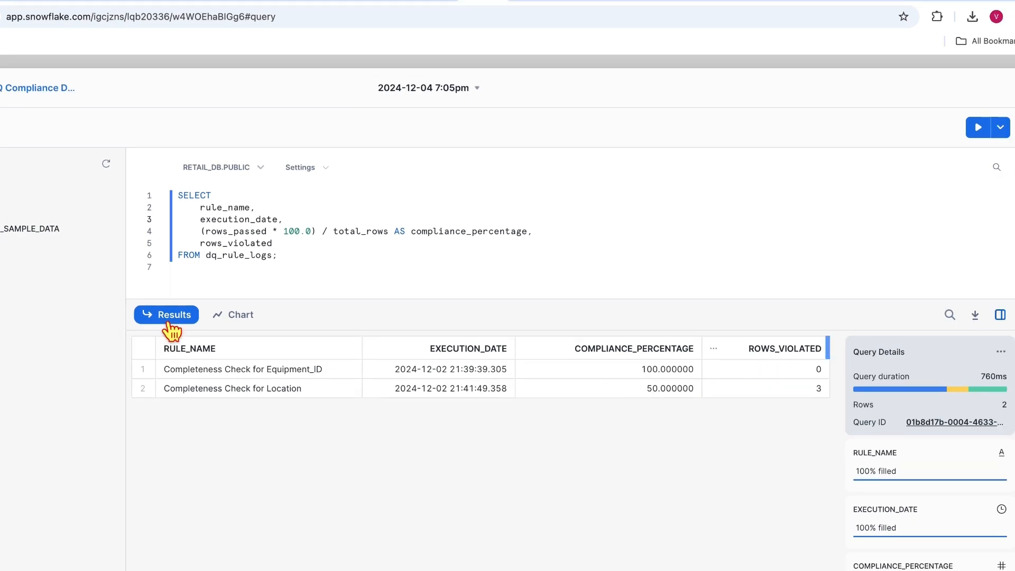
Step: Chart the results, trying Bar, Scatter, Heatgrid and Scorecard before settling on Line
click(232, 316)
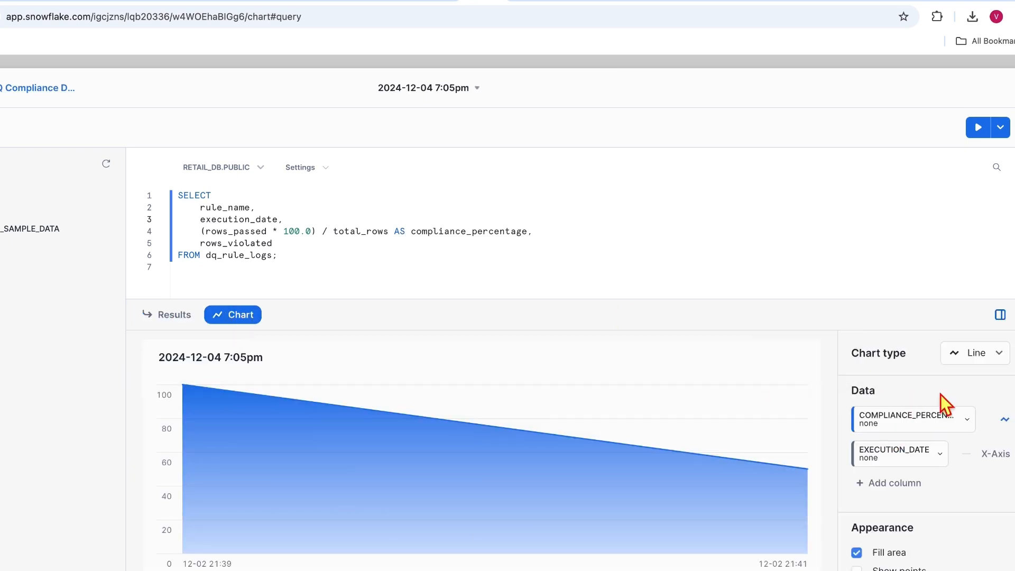
click(997, 365)
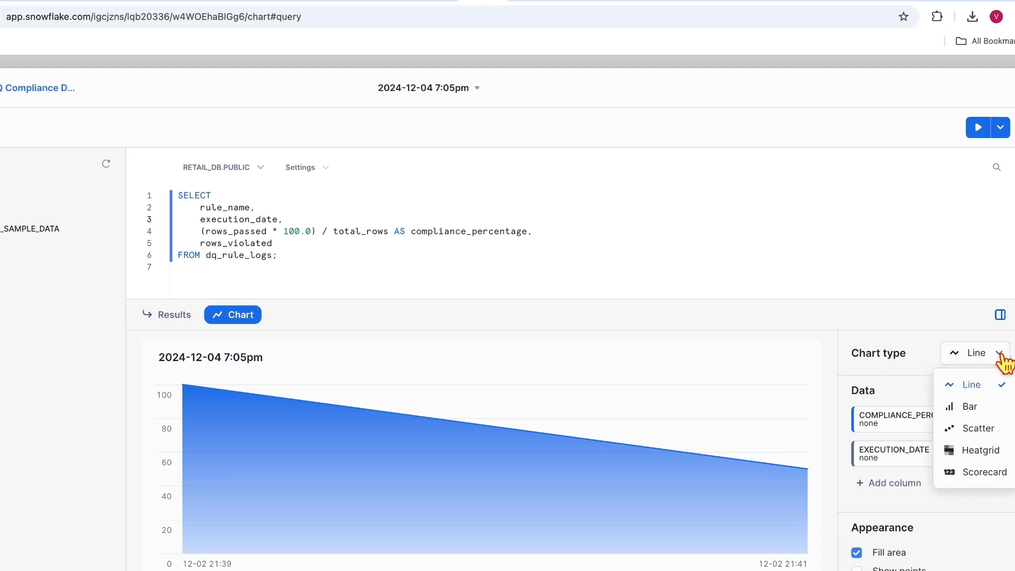
click(972, 407)
click(998, 354)
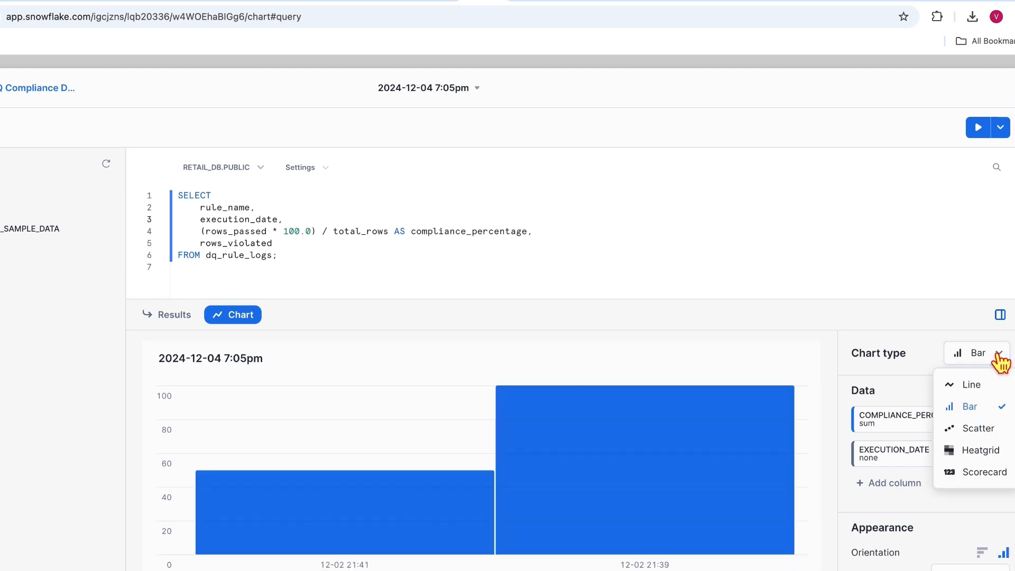
click(998, 429)
click(1002, 355)
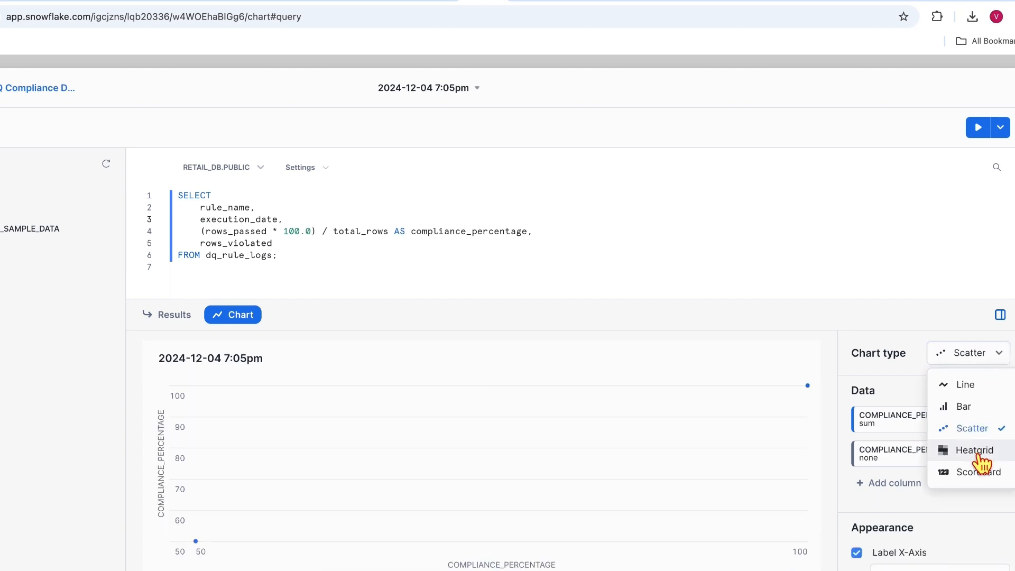
click(977, 454)
click(997, 355)
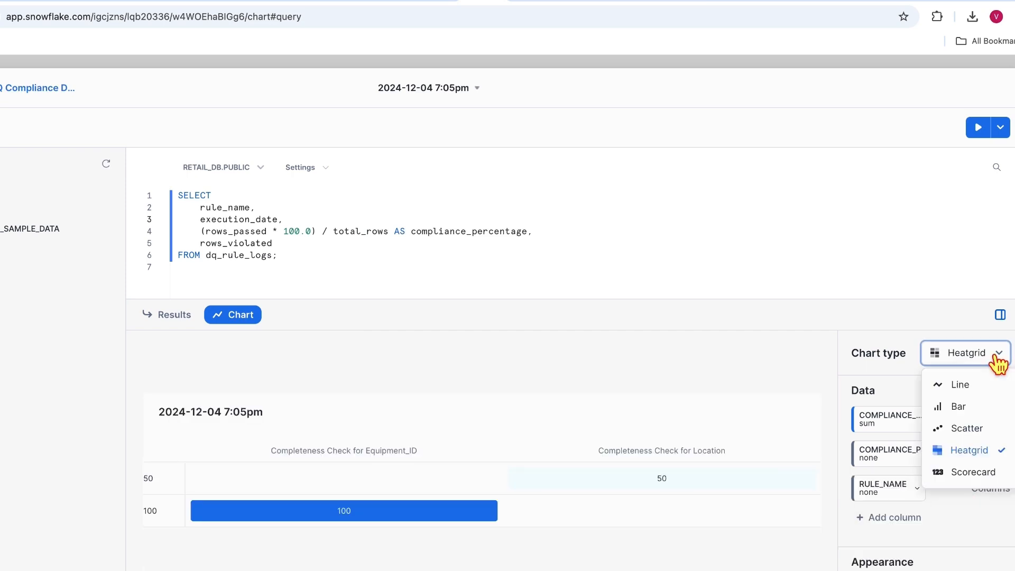
click(979, 472)
click(997, 352)
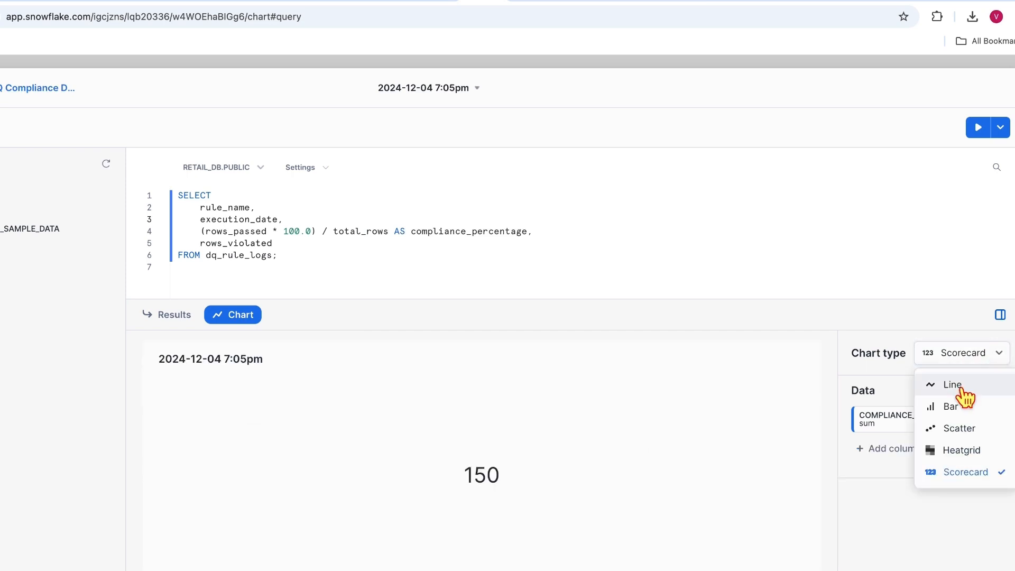
click(949, 381)
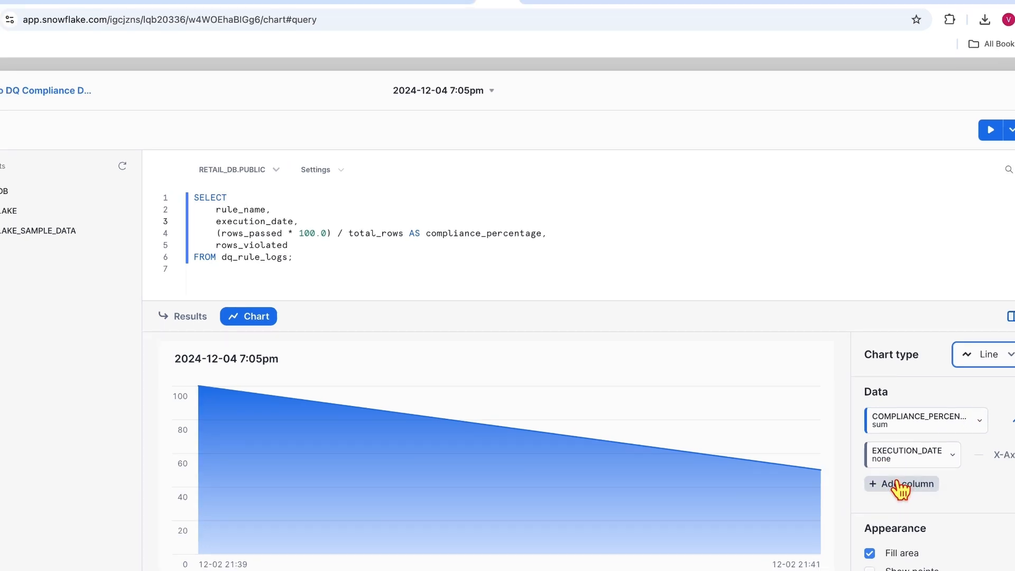
Step: Enable Label X-Axis and Label Y-Axis, titling the axes EXECUTION_DATE and COMPLIANCE_PERCENTAGE
scroll(919, 474, down, 2)
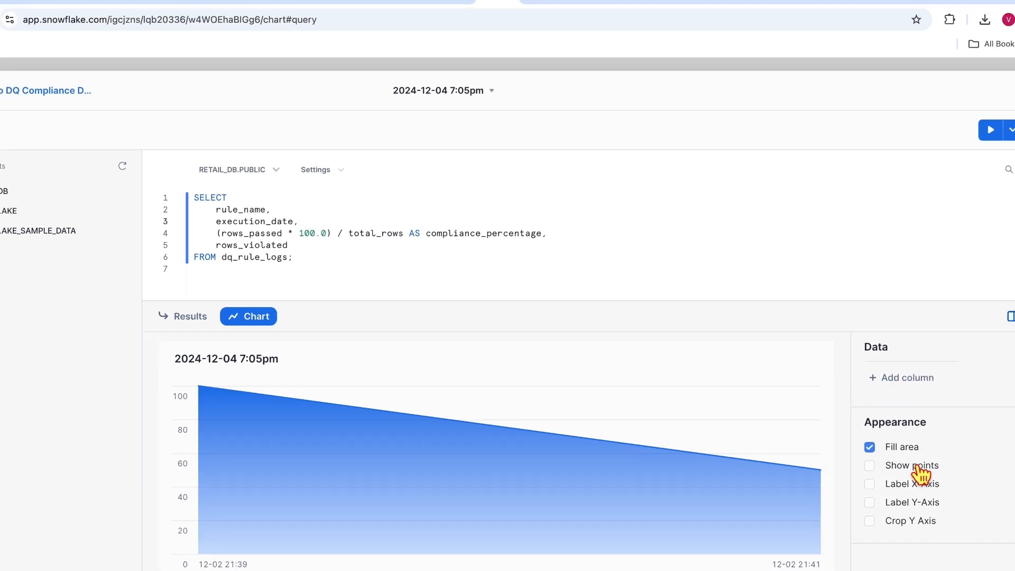
click(870, 484)
click(870, 530)
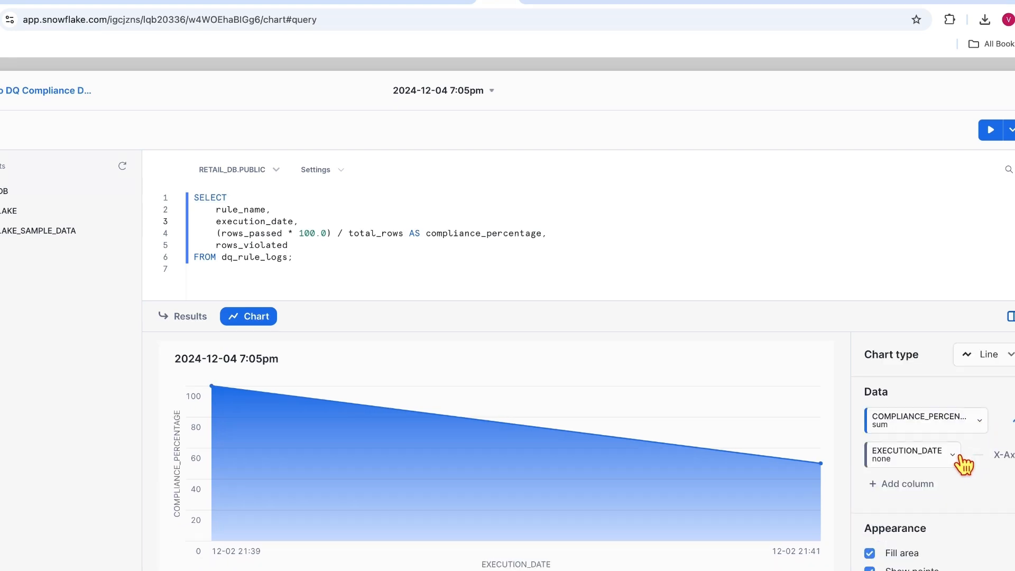
click(953, 459)
click(980, 420)
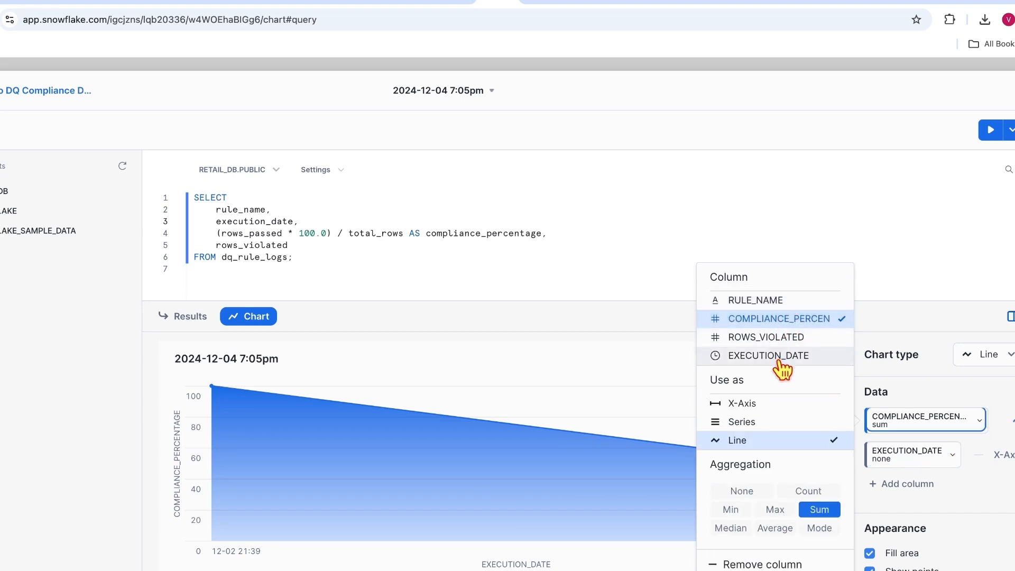
click(1008, 421)
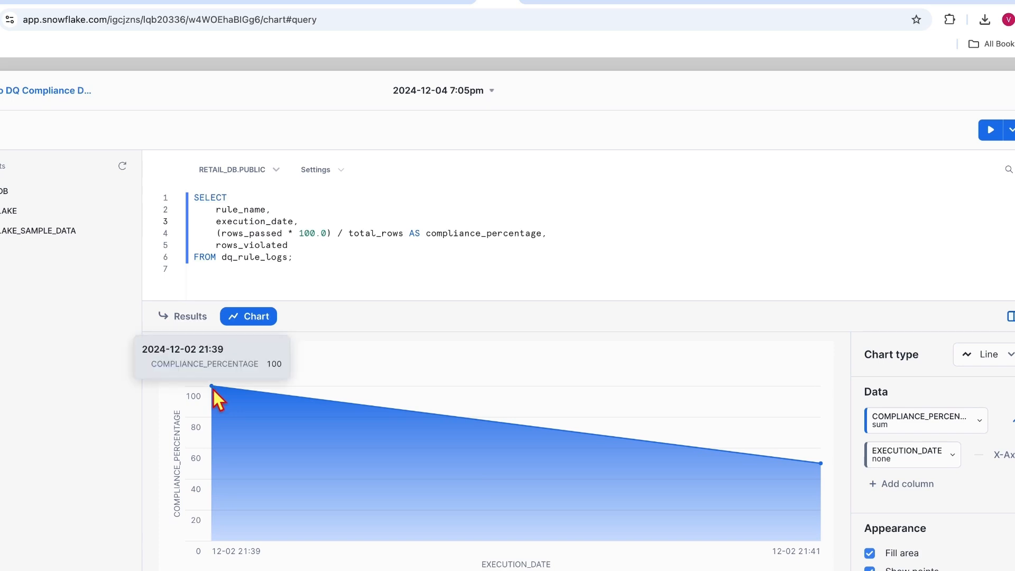
mouse_move(819, 476)
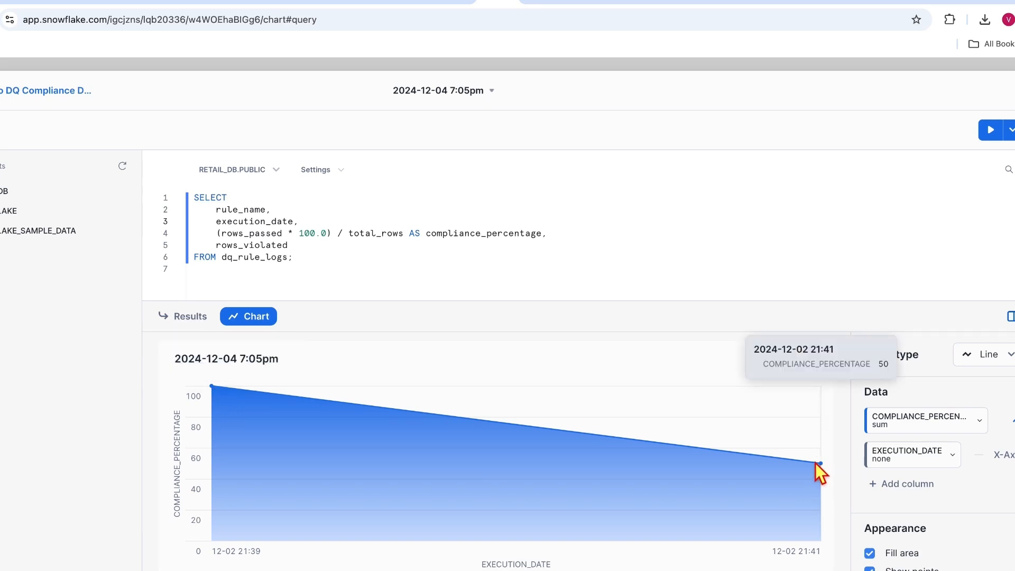
Step: Swap the plotted COMPLIANCE_PERCENTAGE column for ROWS_VIOLATED and retitle the y-axis ROWS_VIOLATED
click(975, 428)
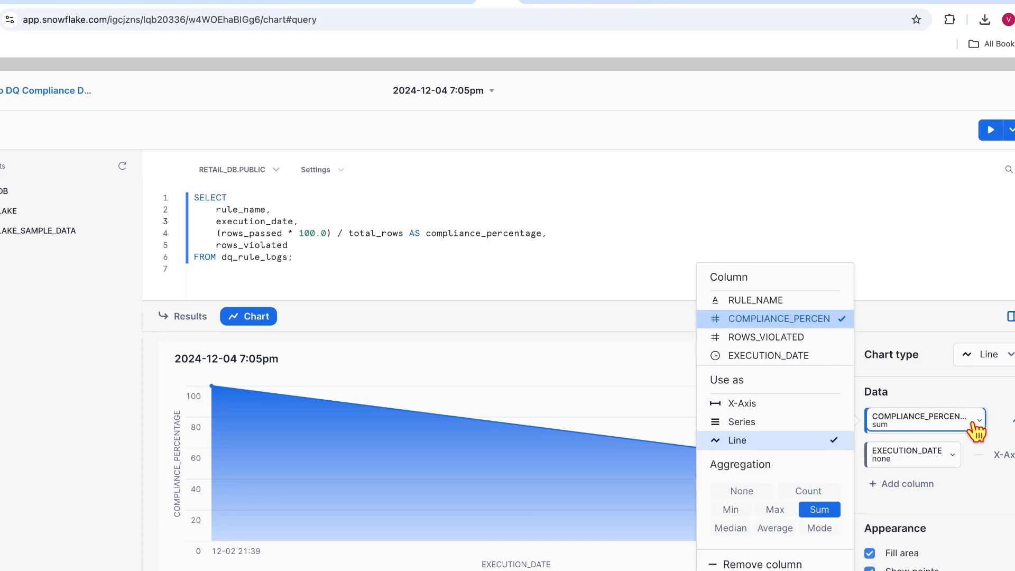
click(813, 339)
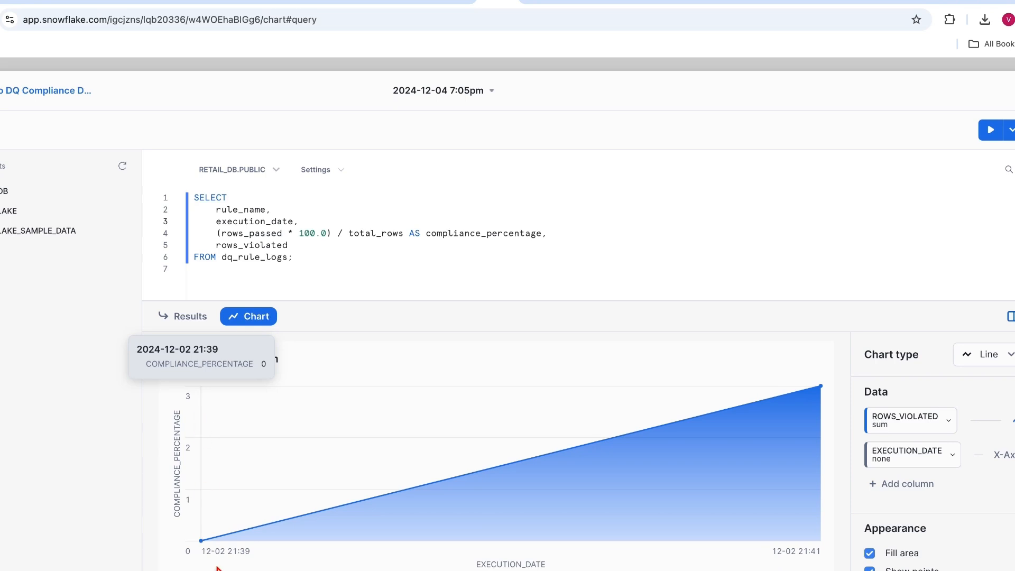
mouse_move(817, 391)
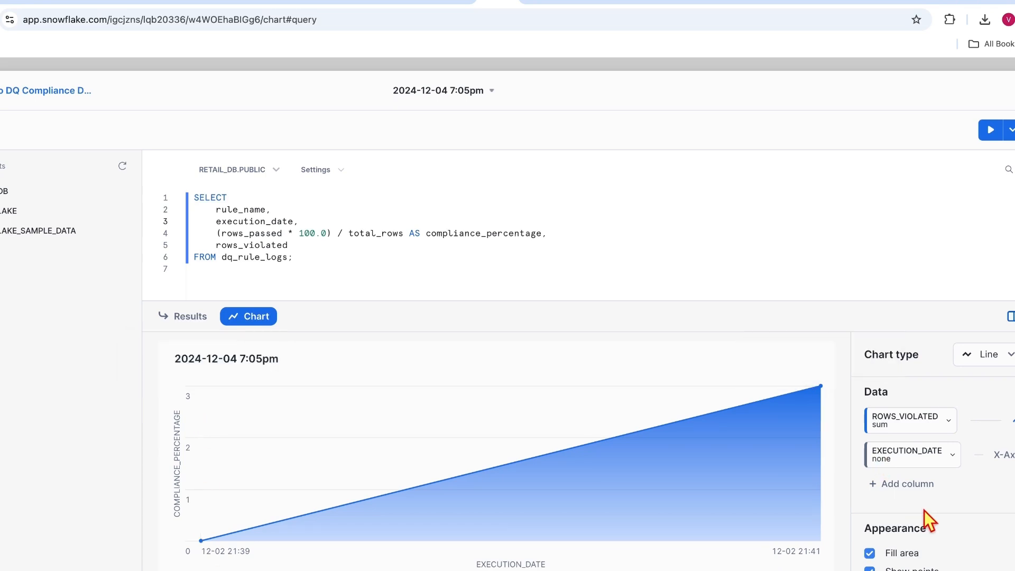
scroll(924, 521, down, 3)
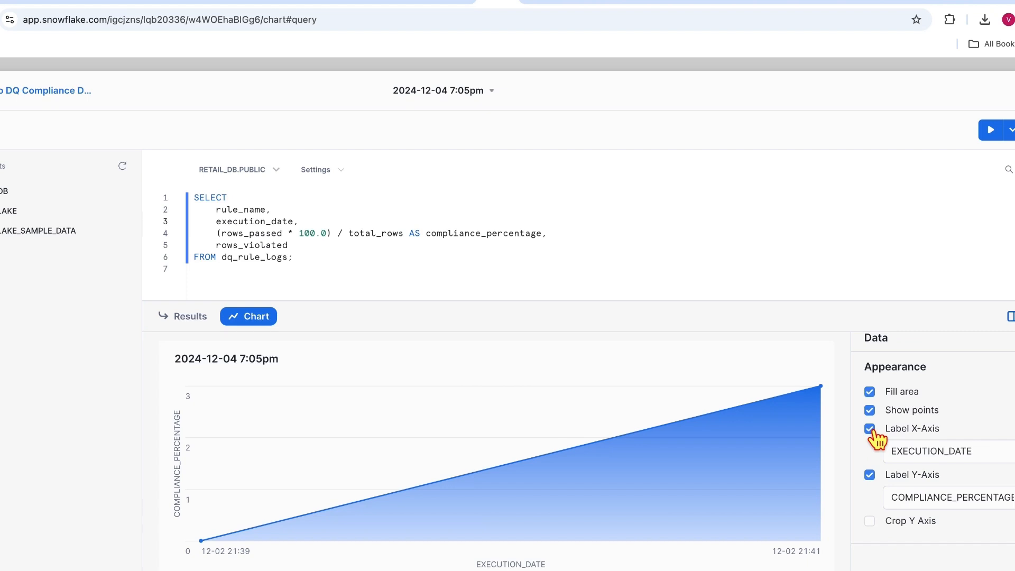
click(870, 475)
click(869, 503)
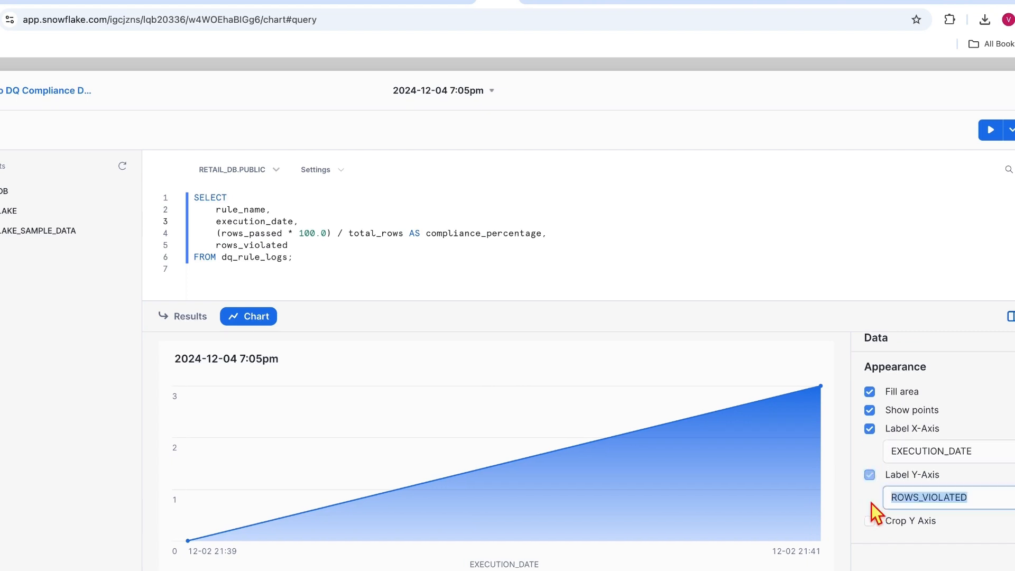
mouse_move(816, 392)
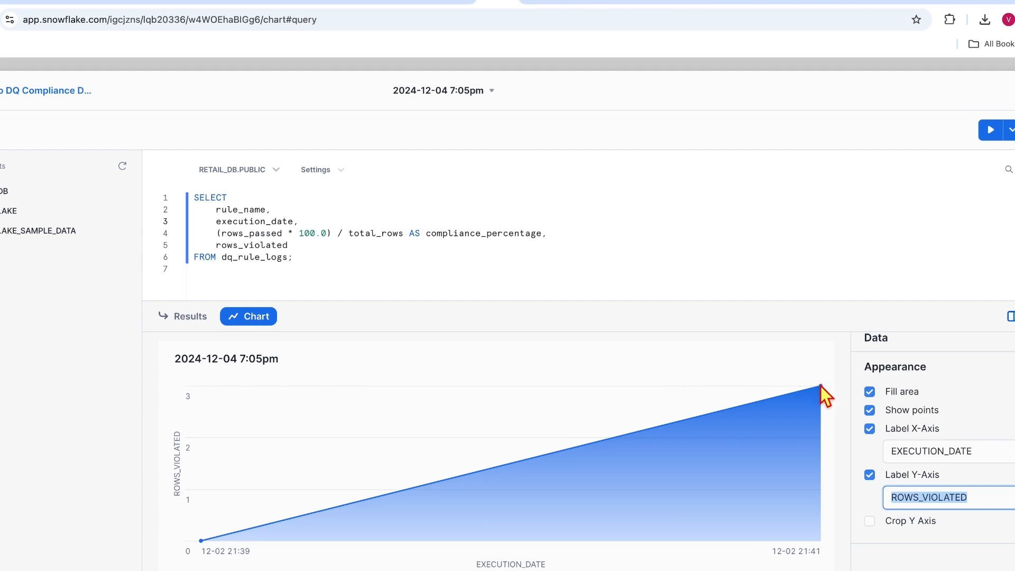
mouse_move(202, 537)
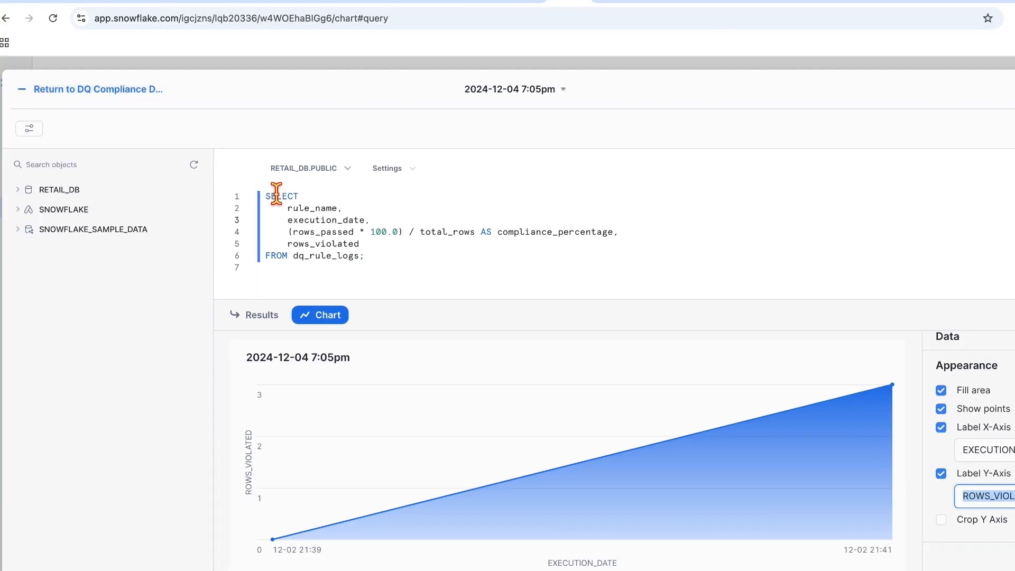
Step: Reopen the chart tile's query and rename its 2024-12-04 7:05pm worksheet to 'Compliance %'
click(44, 91)
click(1012, 130)
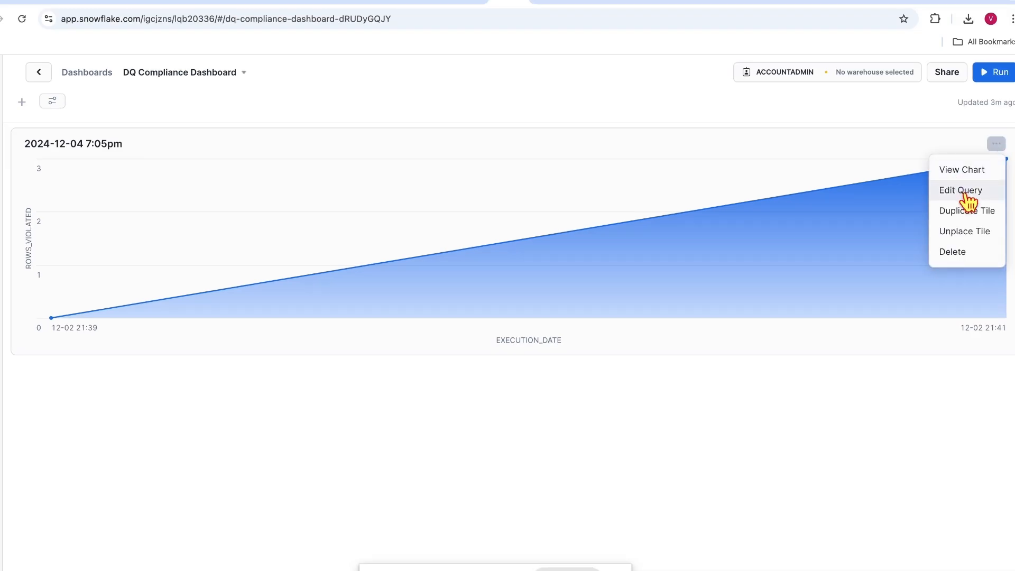
click(965, 193)
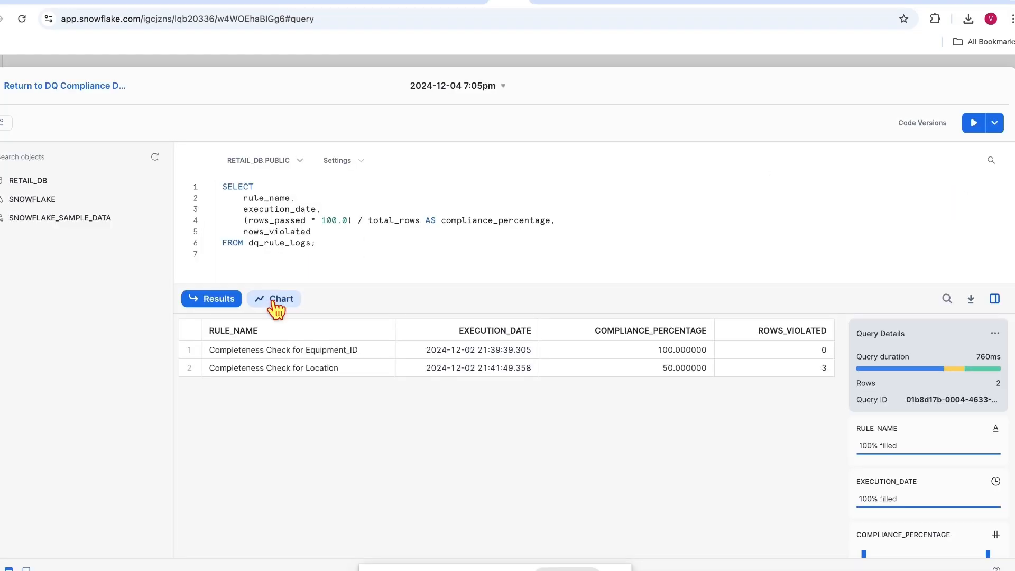
click(469, 89)
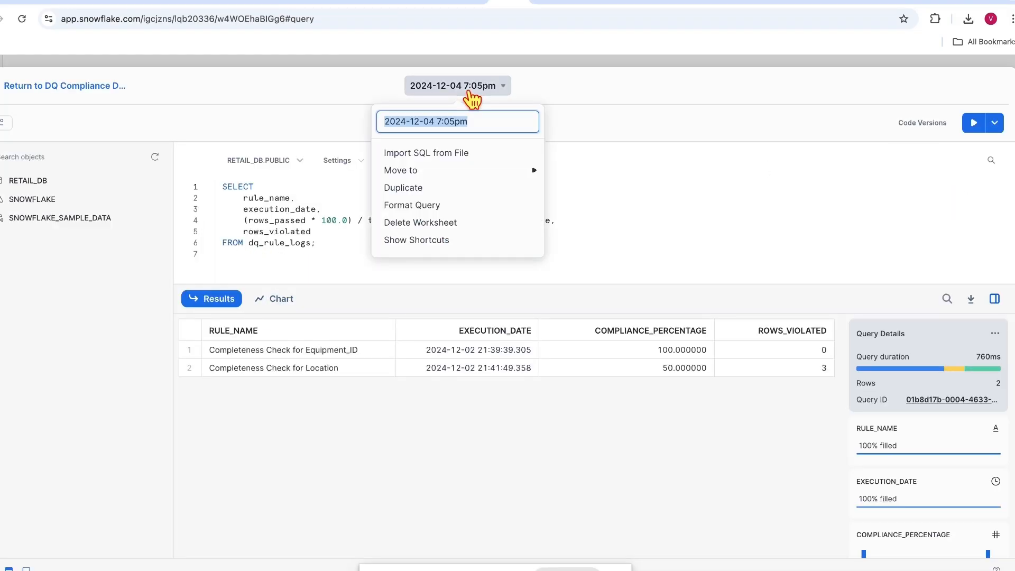
text(Compliance)
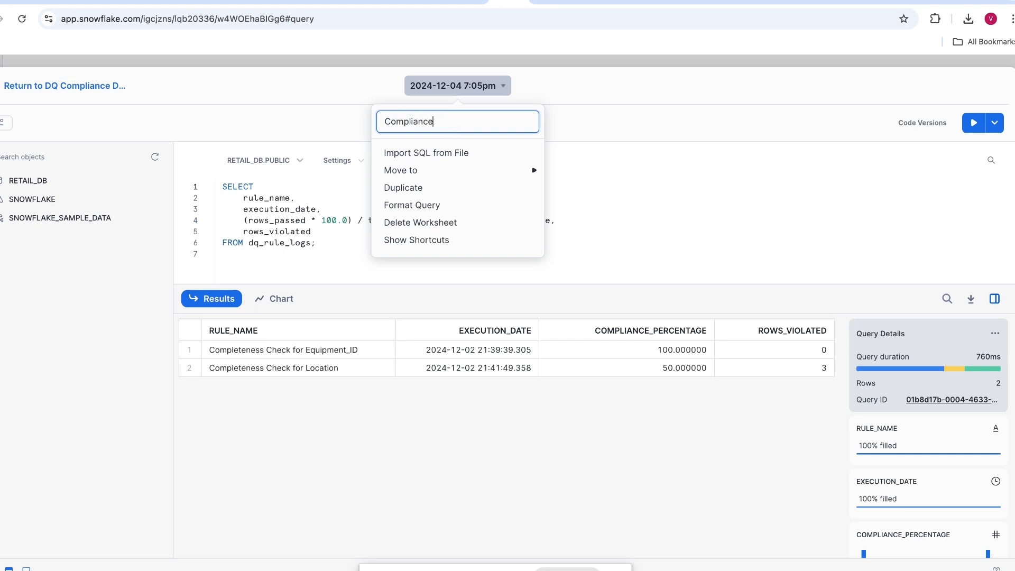
text( %)
click(798, 201)
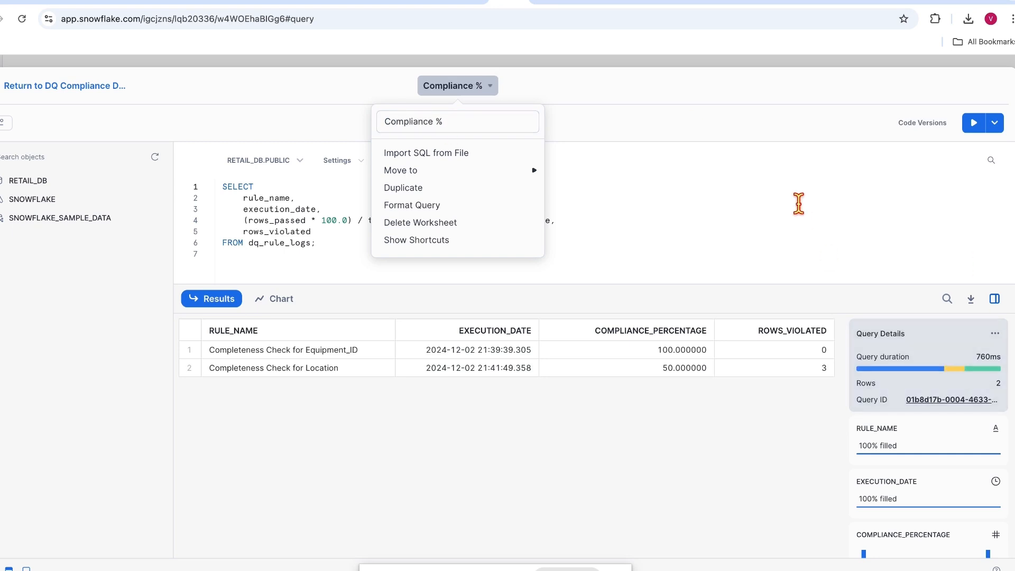
Step: Chart COMPLIANCE_PERCENTAGE instead of ROWS_VIOLATED, with the y-axis labelled COMPLIANCE_PERCENTAGE
click(274, 299)
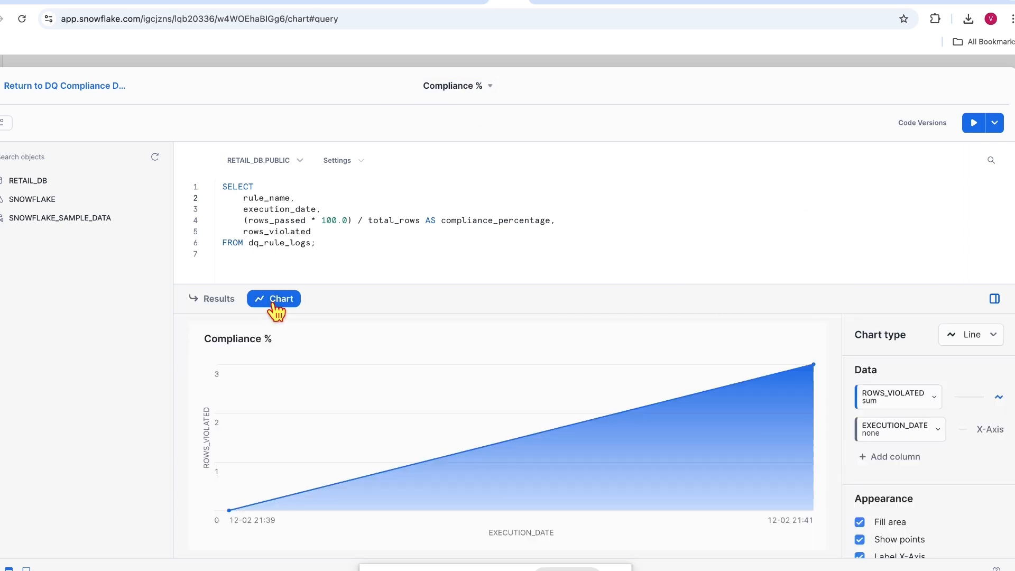
click(939, 403)
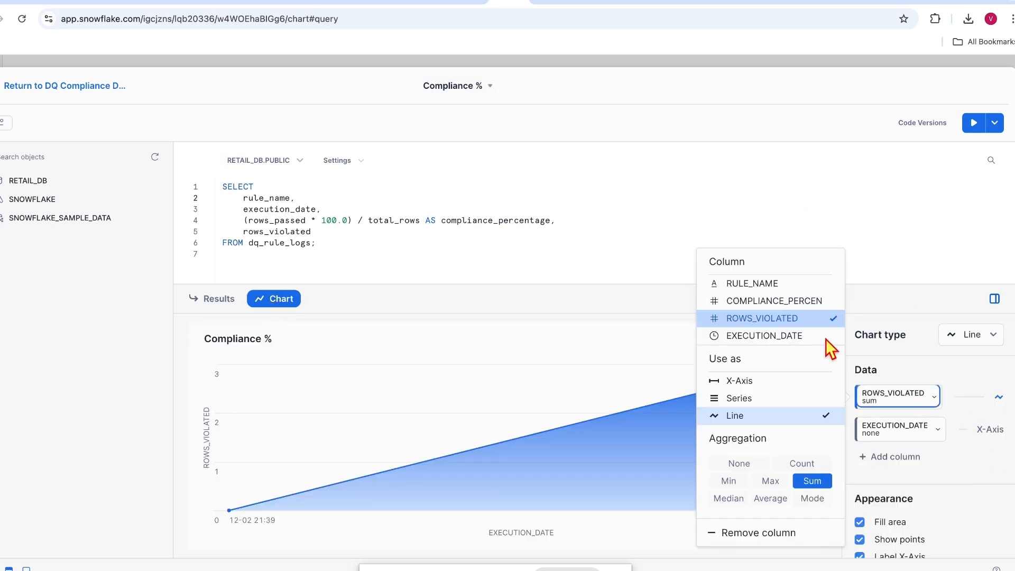
click(784, 303)
scroll(954, 484, down, 3)
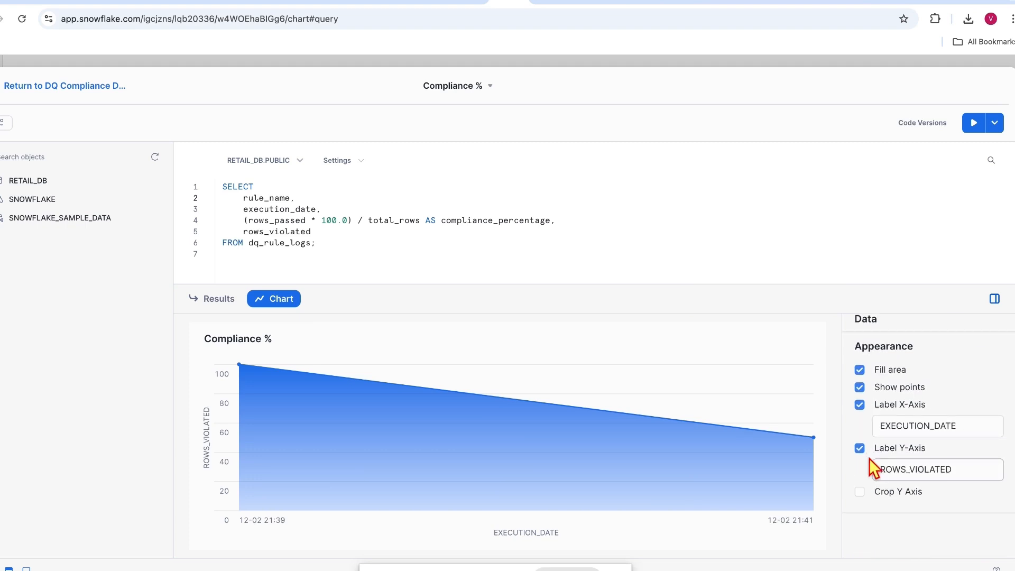
click(860, 473)
click(860, 475)
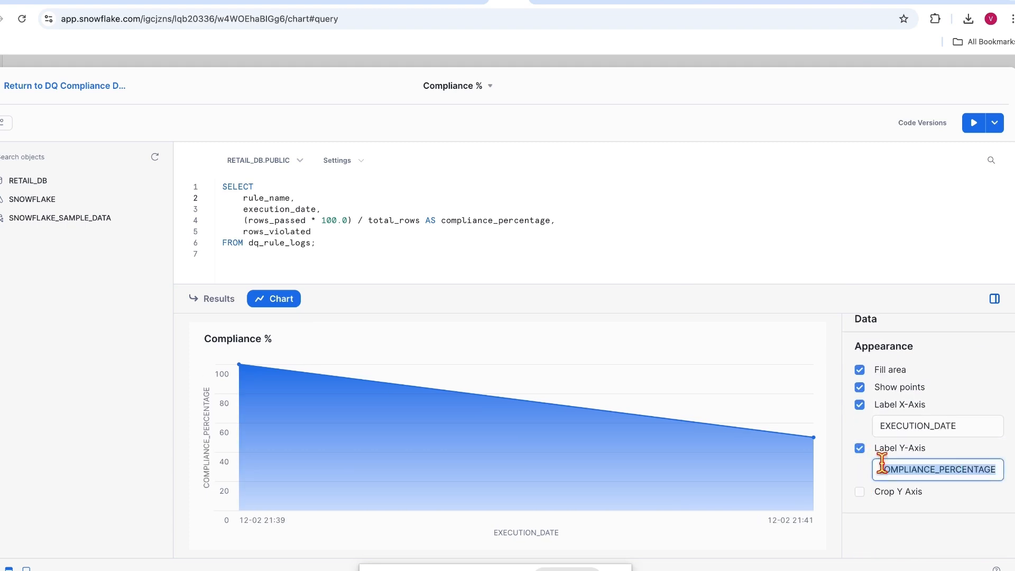
click(965, 379)
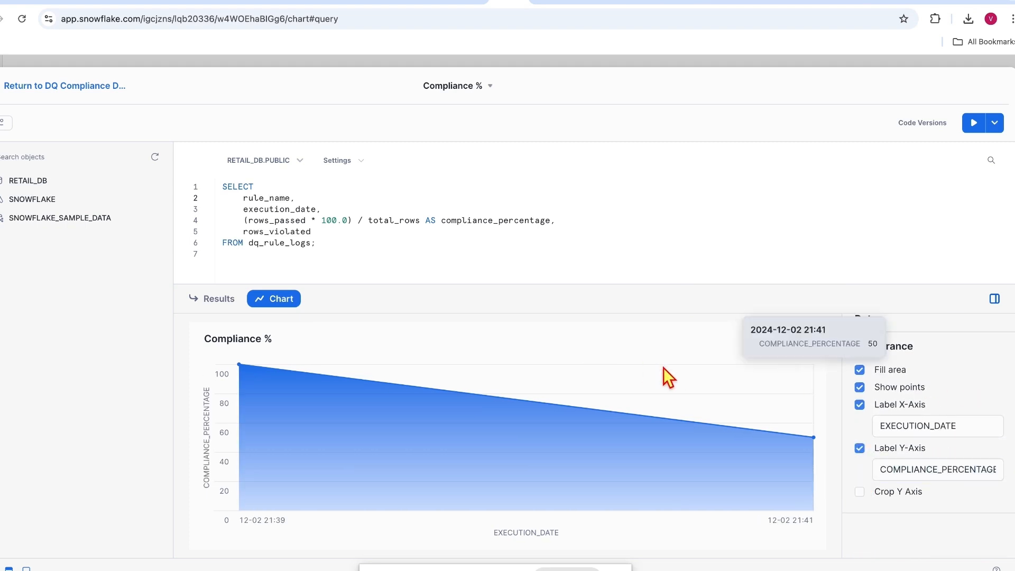
scroll(997, 297, up, 3)
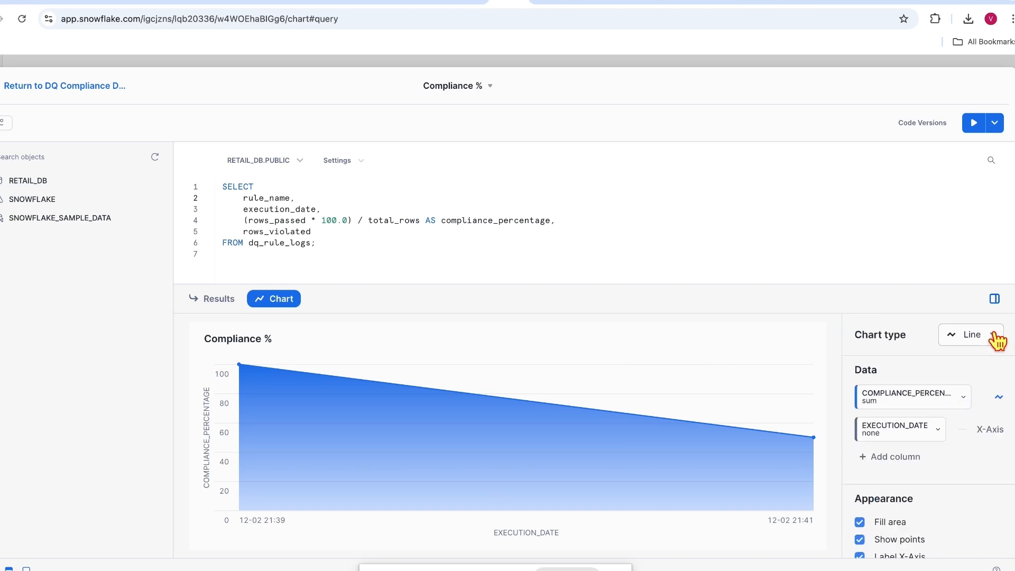
Step: Change the chart type to Bar with horizontal orientation
click(996, 338)
click(985, 391)
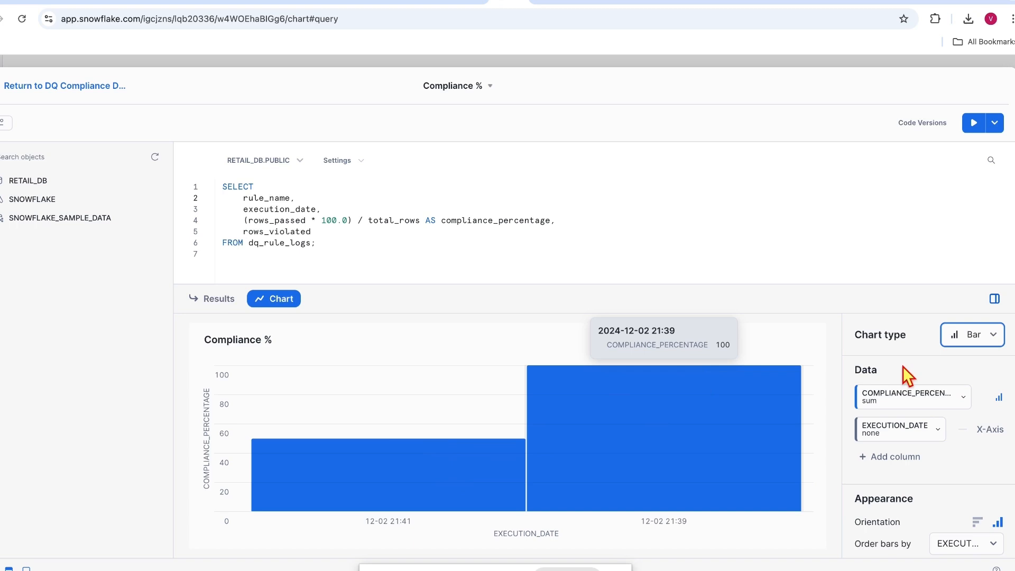
scroll(988, 529, down, 1)
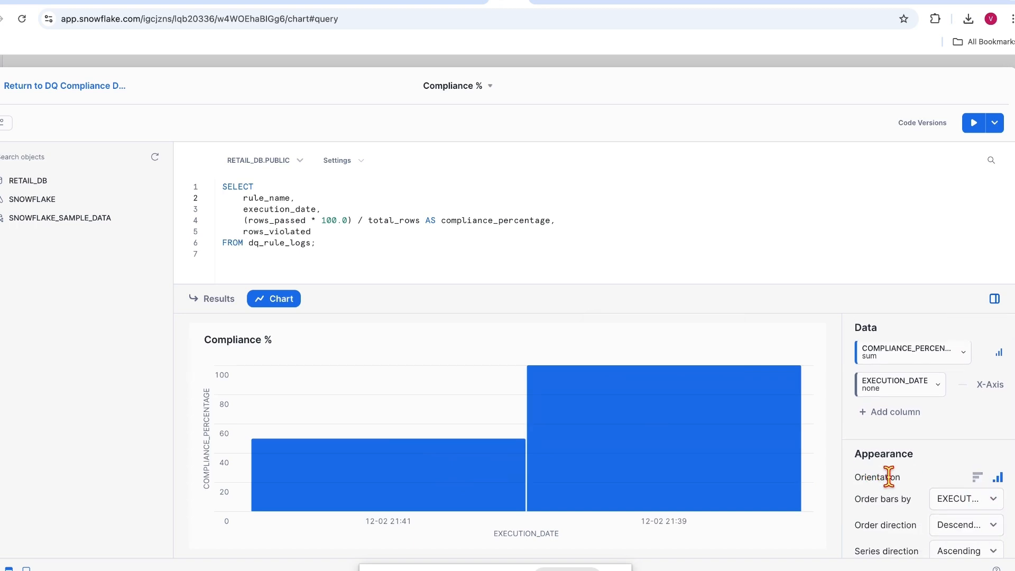
click(977, 477)
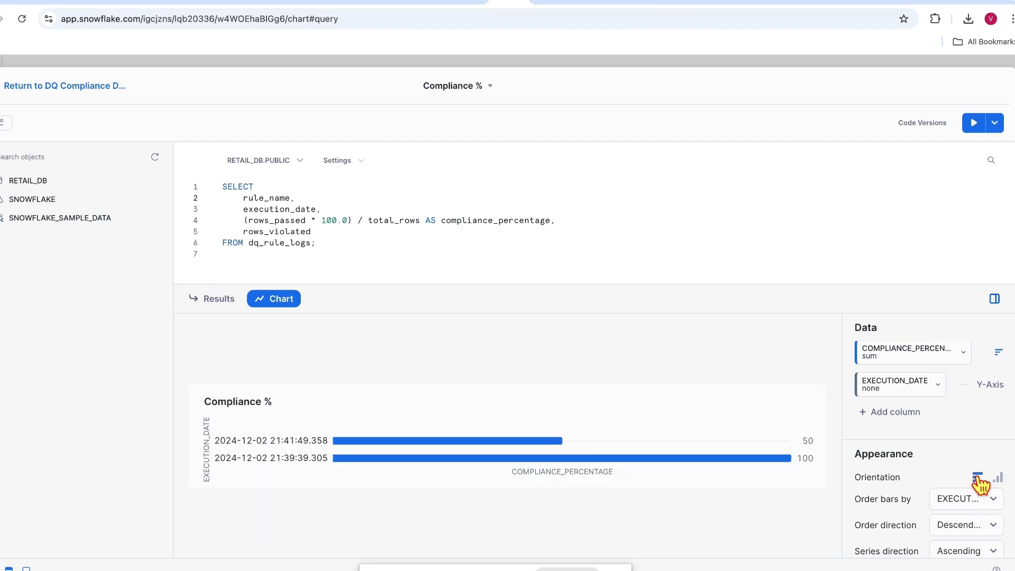
scroll(977, 477, up, 2)
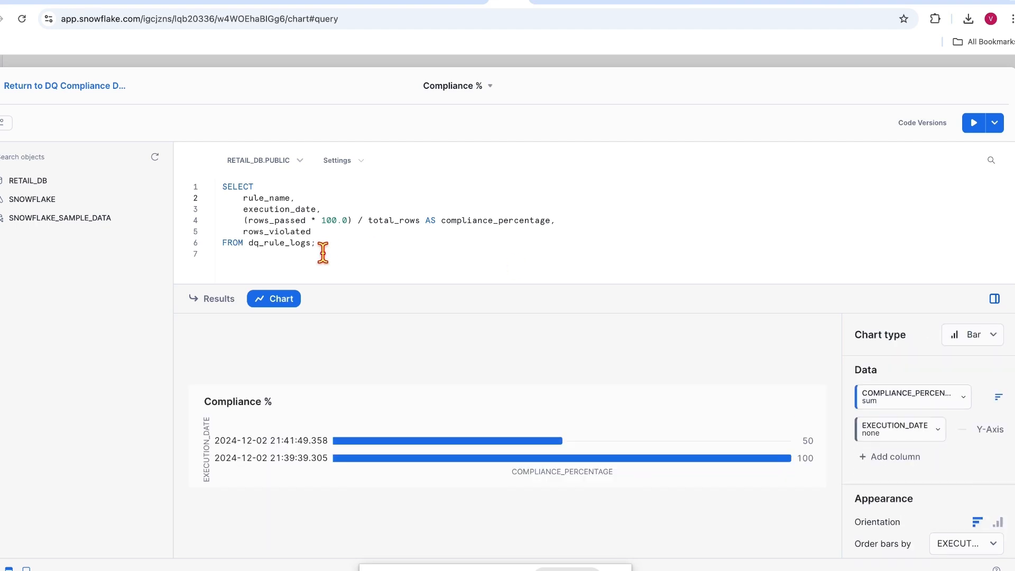
Step: Start a new DQ Compliance Dashboard tile from a SQL worksheet
click(42, 95)
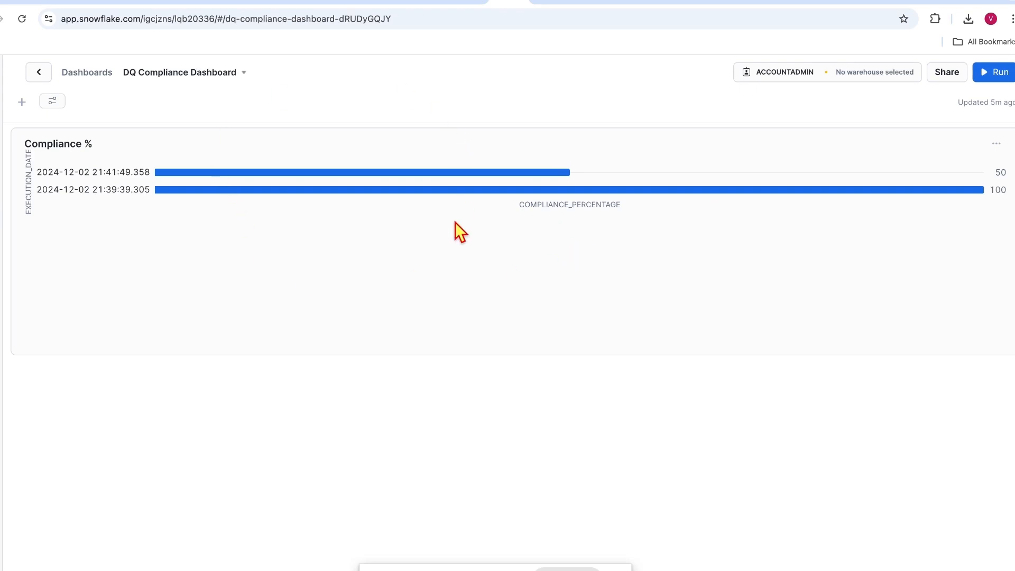
click(22, 103)
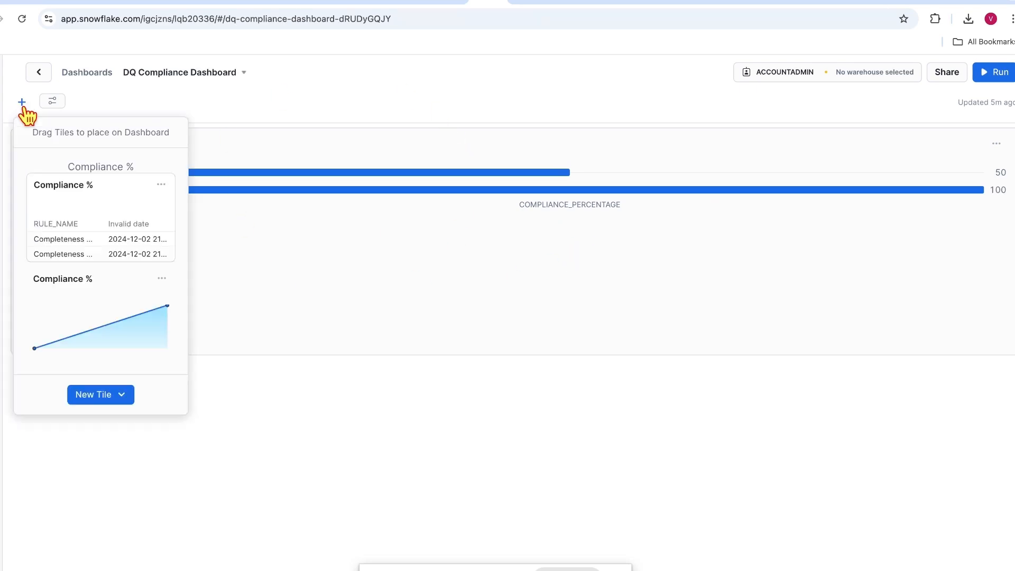
click(99, 394)
click(119, 423)
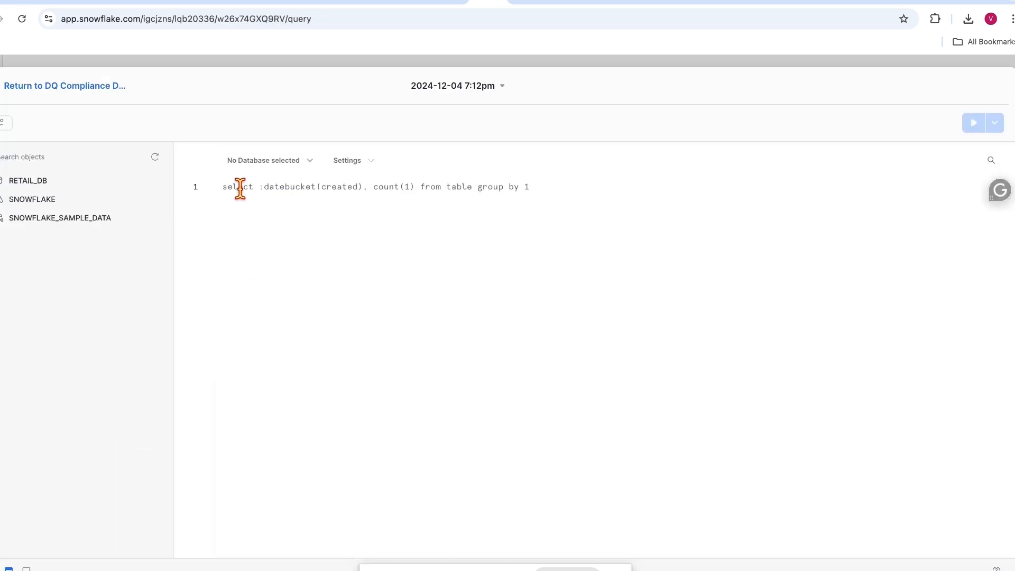
Step: Paste and run the SUM(rows_violated) per execution date query, returning 0 and 3
text(SELECT     execution_date,     SUM(rows_violated) AS total_violations FROM dq_rule_logs GROUP BY execution_date ORDER BY execution_date;)
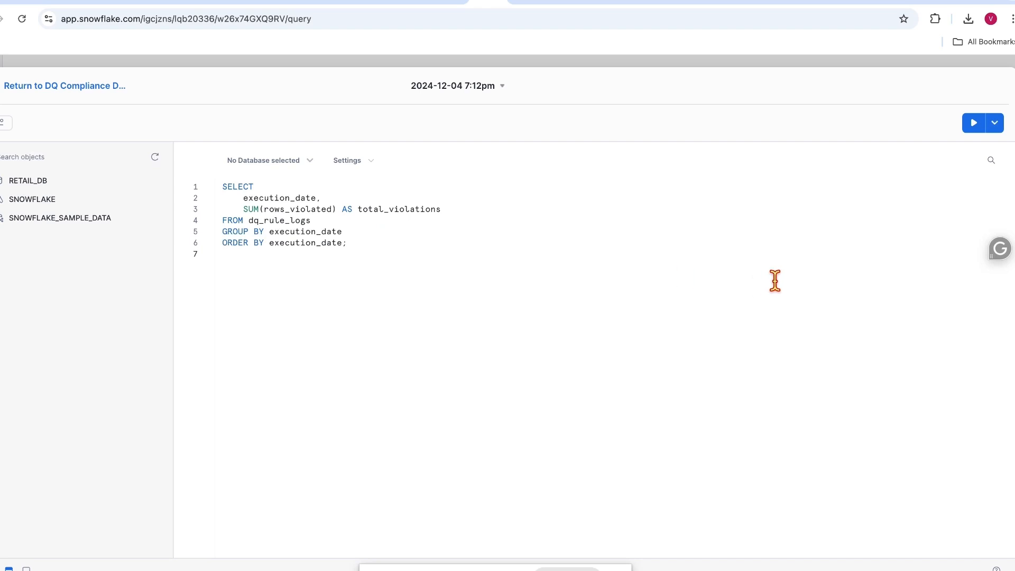
click(978, 124)
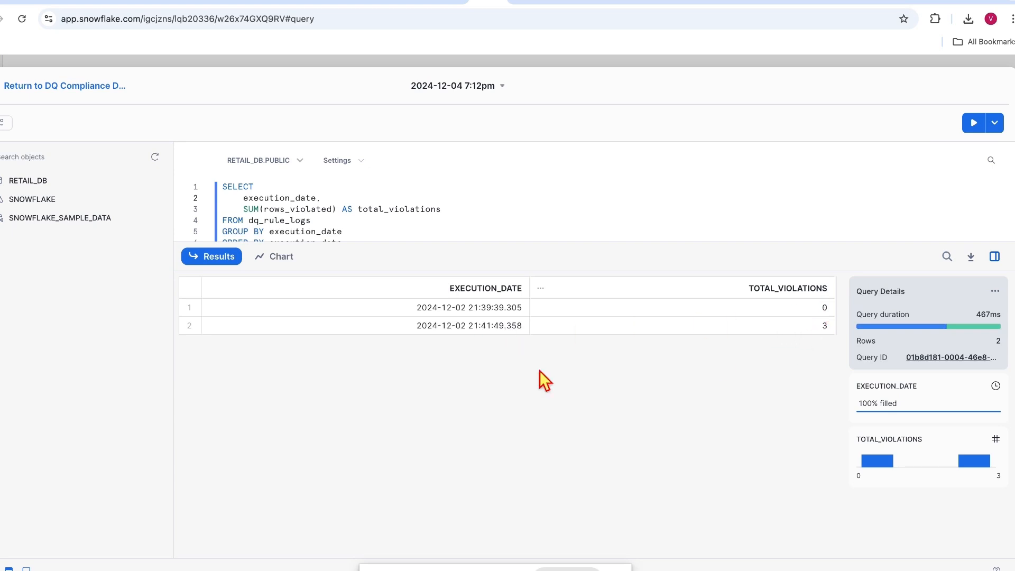
click(288, 303)
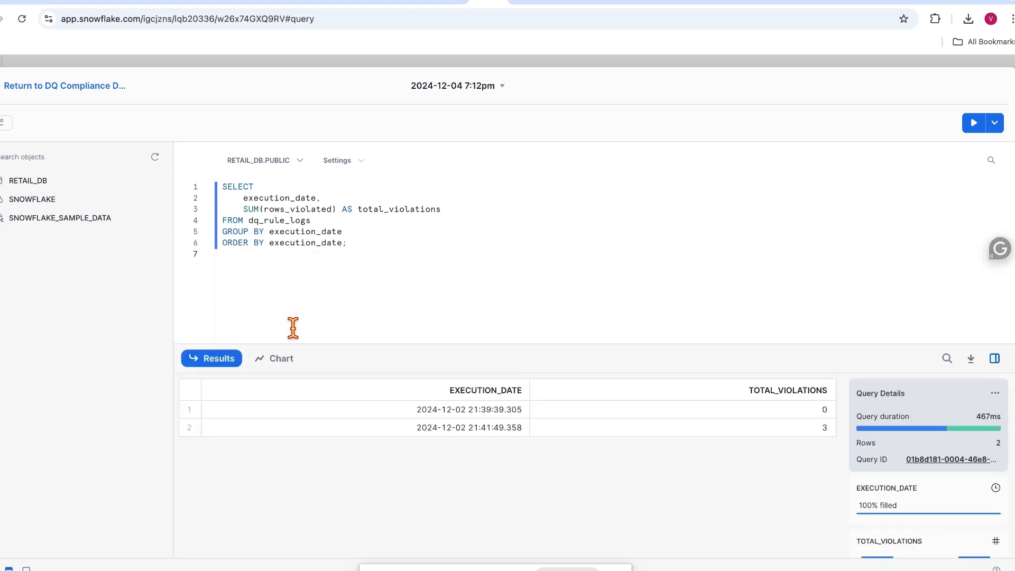
Step: Show the violations results as horizontal bars sorted in descending order
click(290, 364)
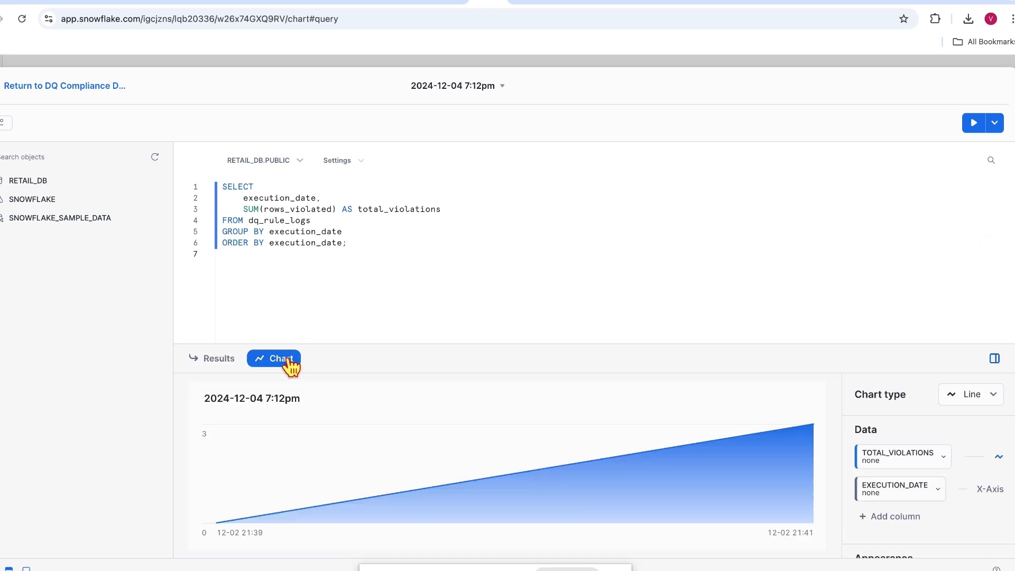
click(997, 397)
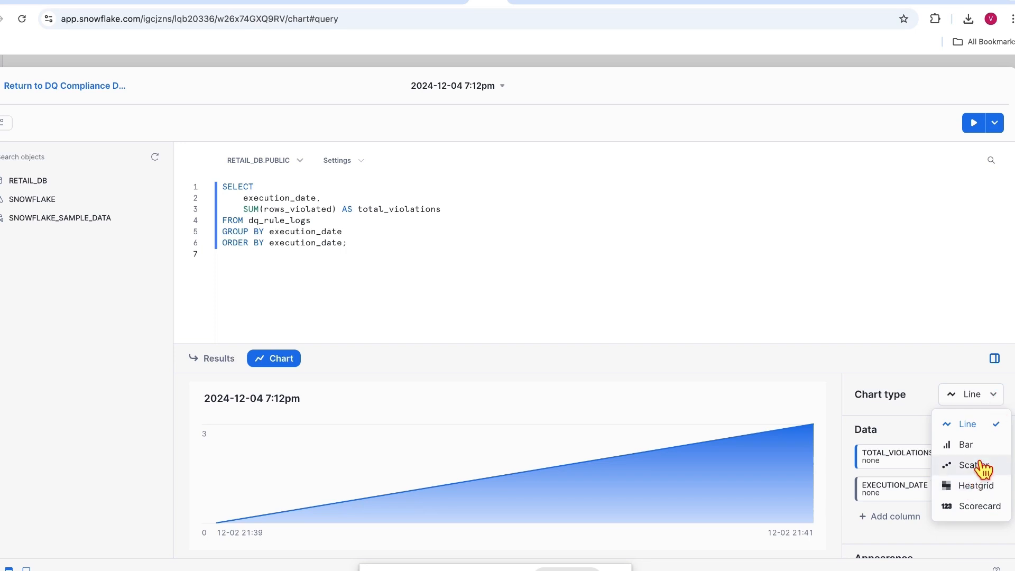
click(967, 445)
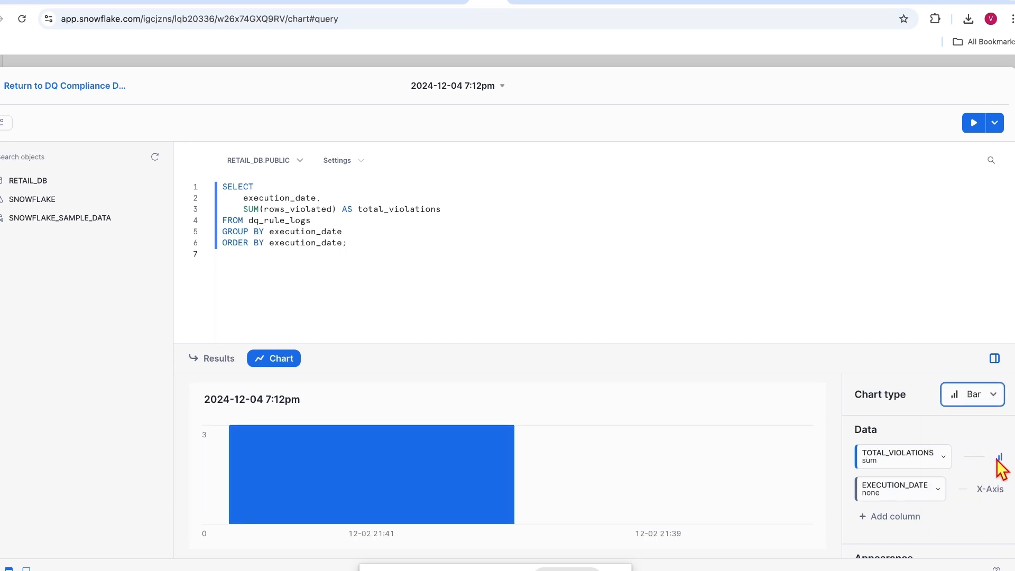
click(998, 457)
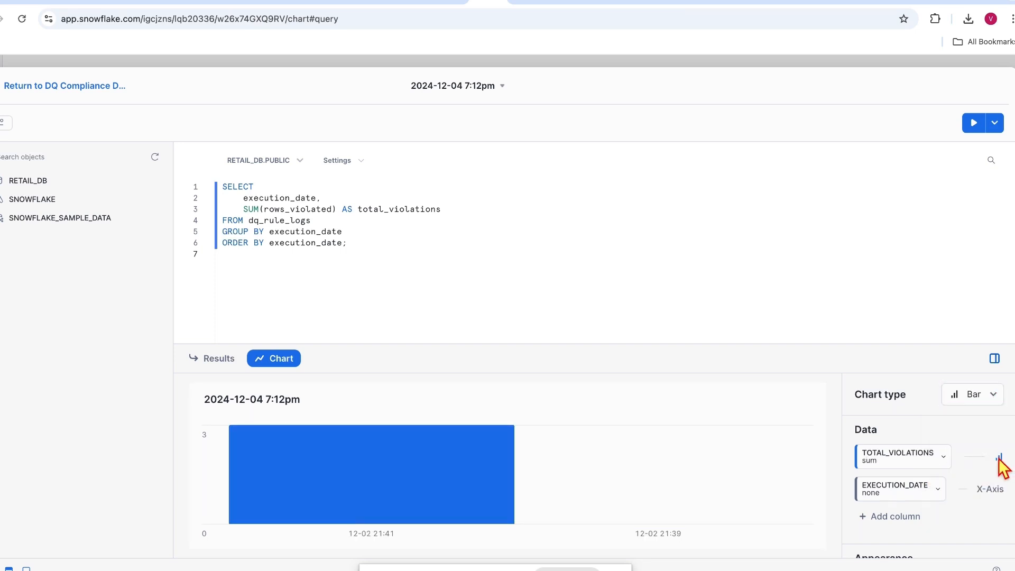
scroll(936, 460, down, 3)
click(978, 414)
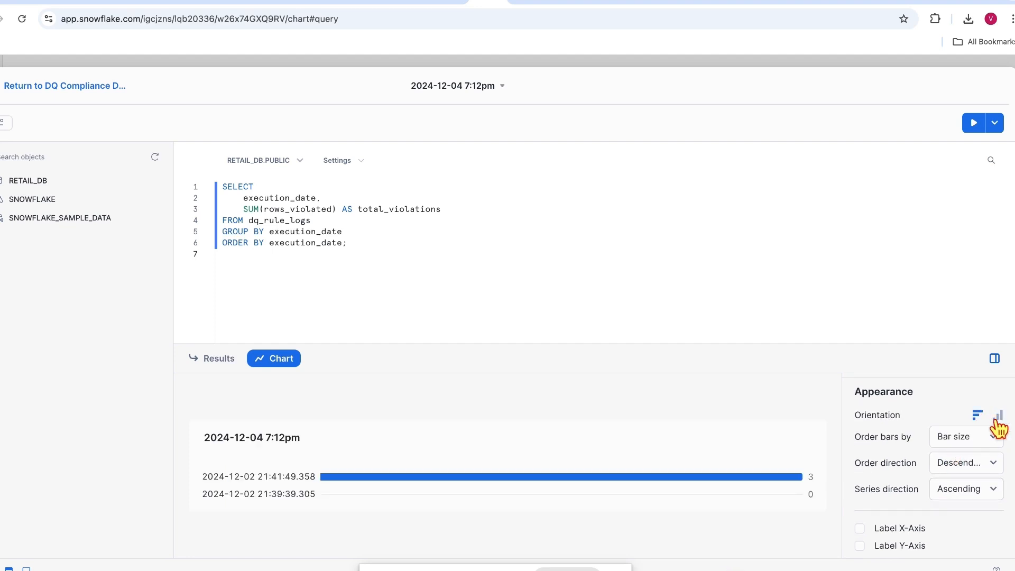
click(998, 416)
click(977, 414)
click(990, 466)
click(981, 491)
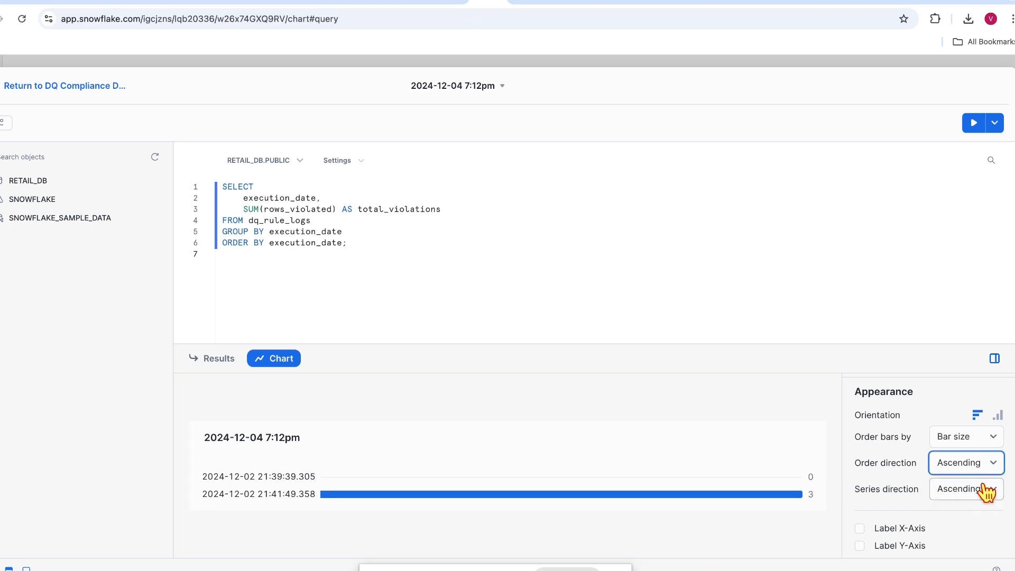
click(986, 467)
click(981, 514)
Step: Turn on Label X-Axis, Label Y-Axis and Limit number of bars at 8
scroll(878, 465, down, 2)
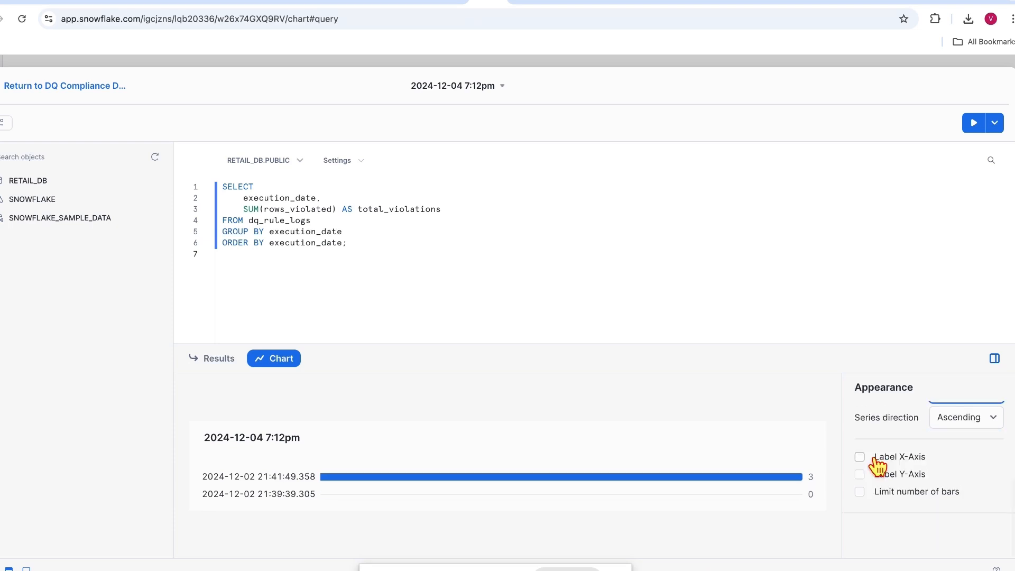
click(878, 465)
click(864, 502)
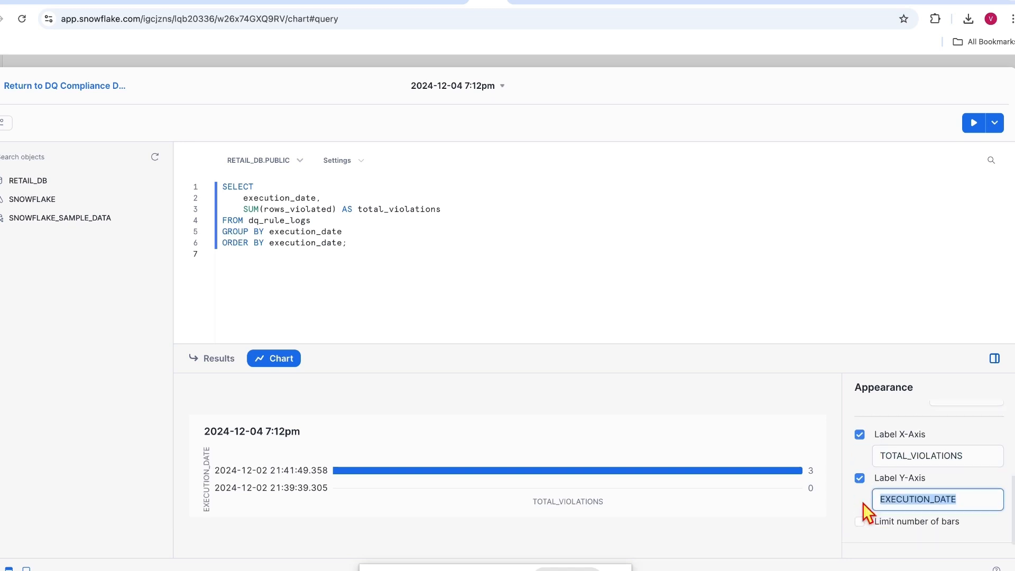
scroll(863, 503, down, 1)
click(861, 493)
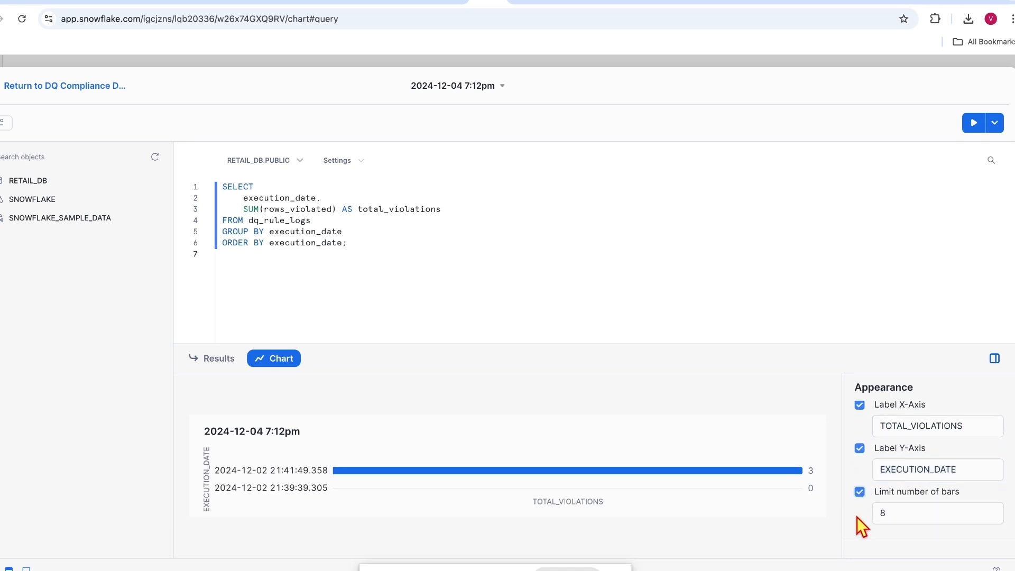
scroll(857, 517, down, 1)
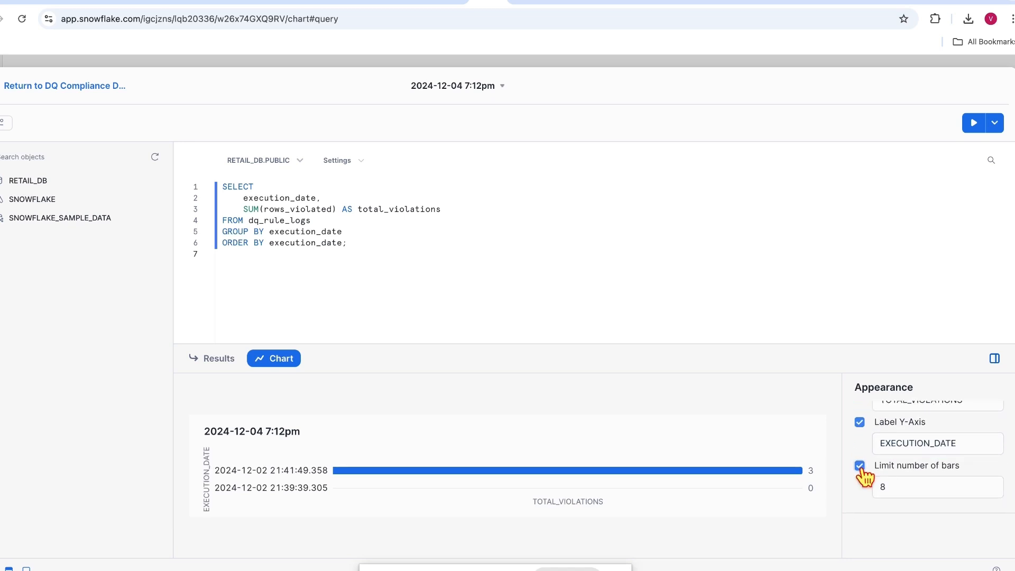
scroll(862, 475, up, 5)
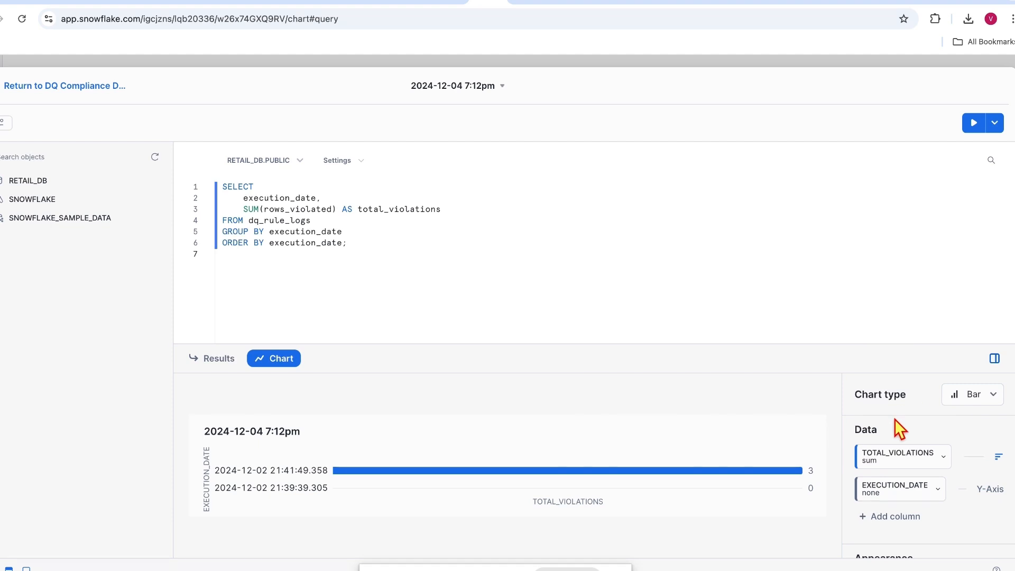
scroll(925, 420, down, 1)
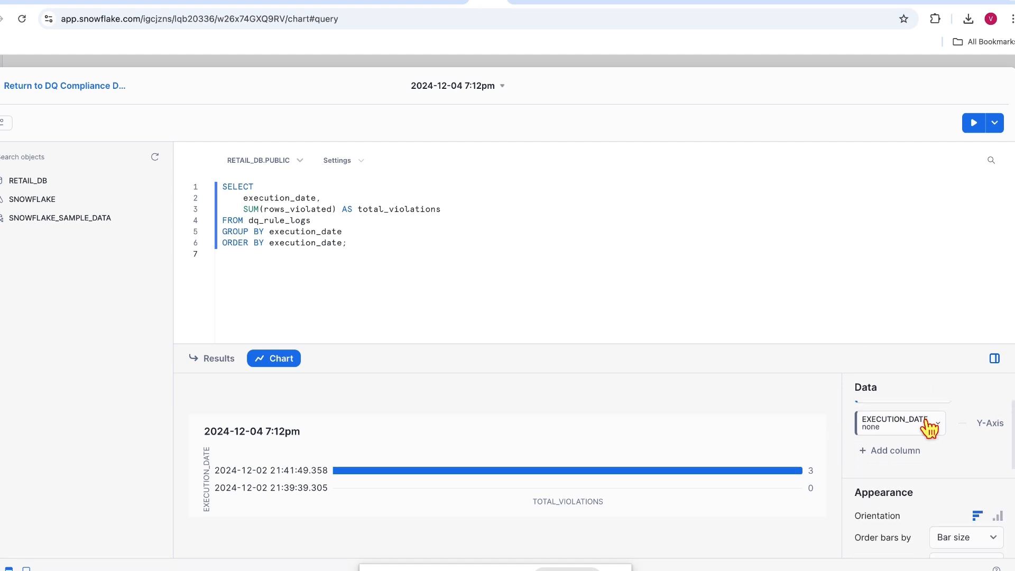
Step: Rename the 2024-12-04 7:12pm tile's worksheet to 'Violated Records' and return to the dashboard
click(75, 87)
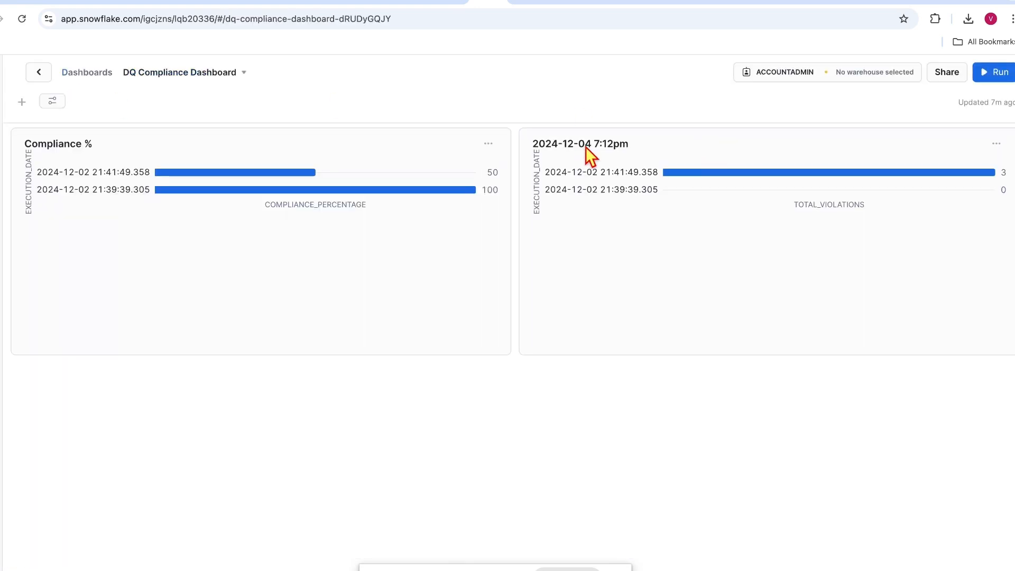
click(997, 144)
click(982, 190)
click(465, 87)
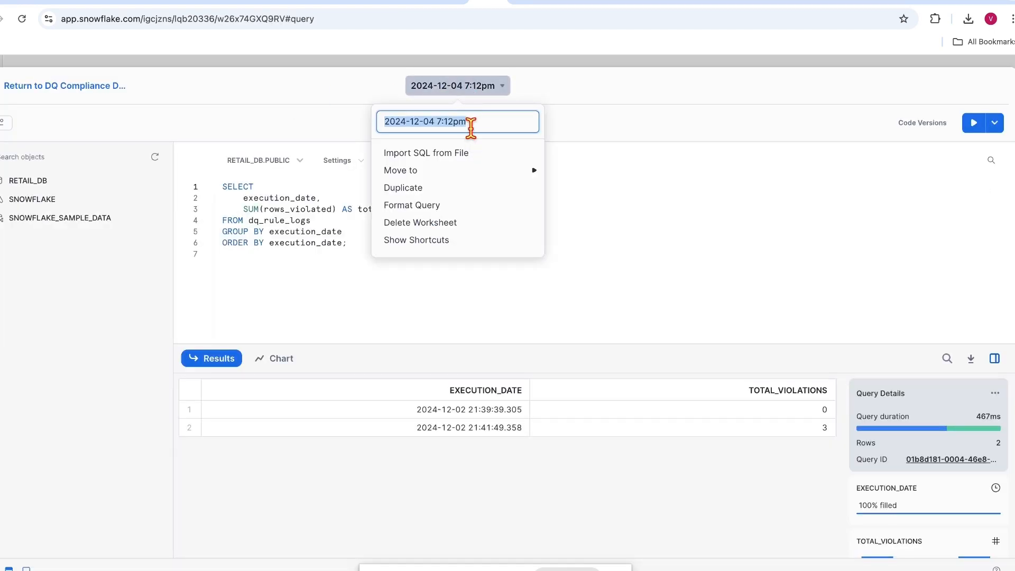
text(Violated Records)
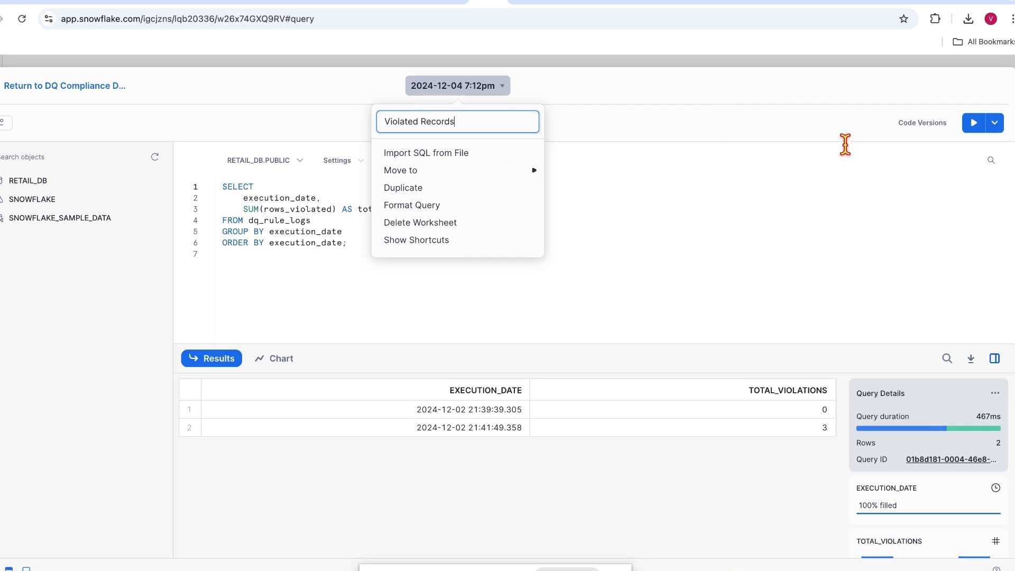
key(Return)
click(4, 95)
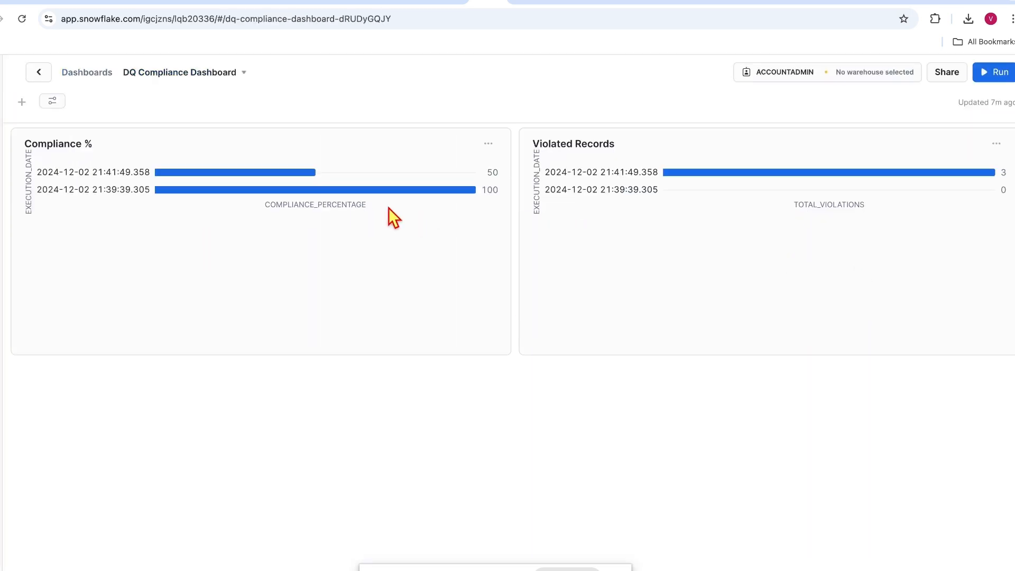
Step: Edit the Compliance % tile's query and switch its chart type from Bar to Line
click(487, 144)
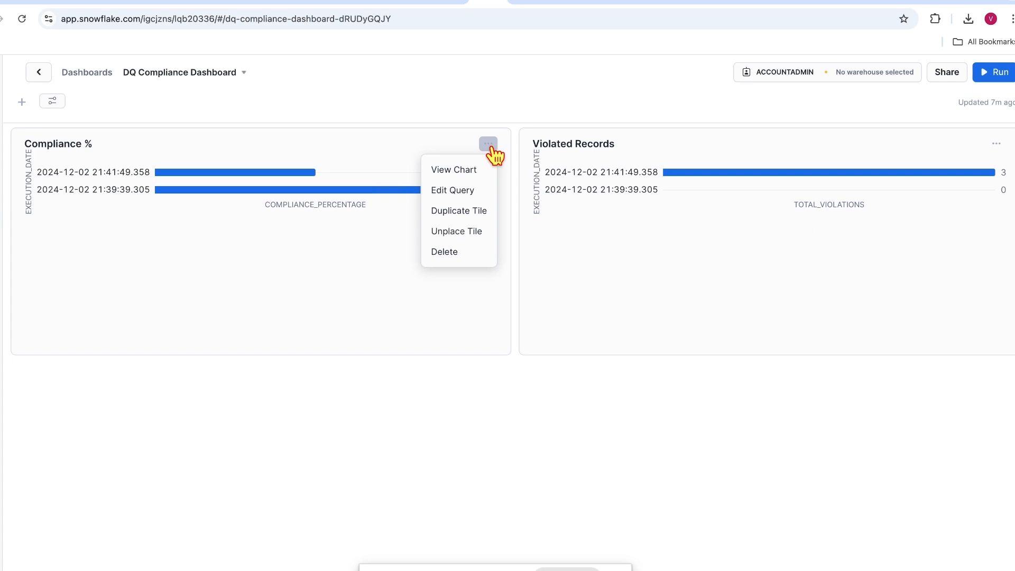
click(458, 196)
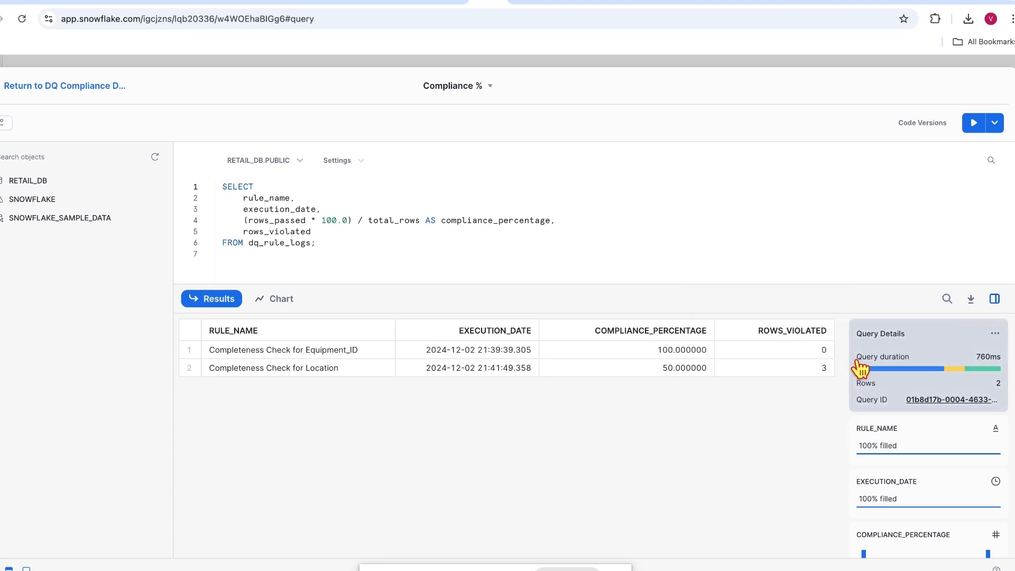
click(287, 307)
click(979, 341)
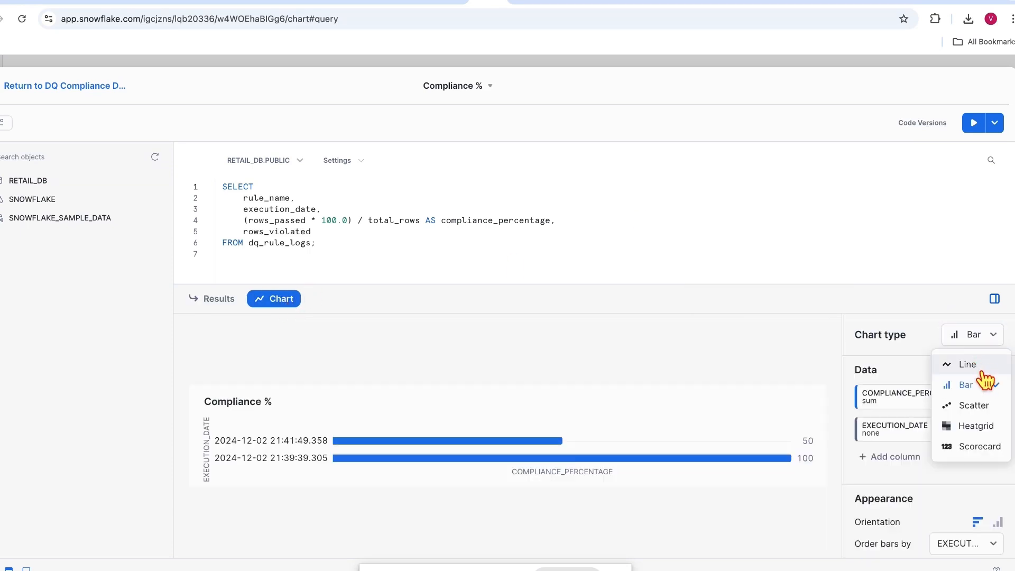
click(975, 368)
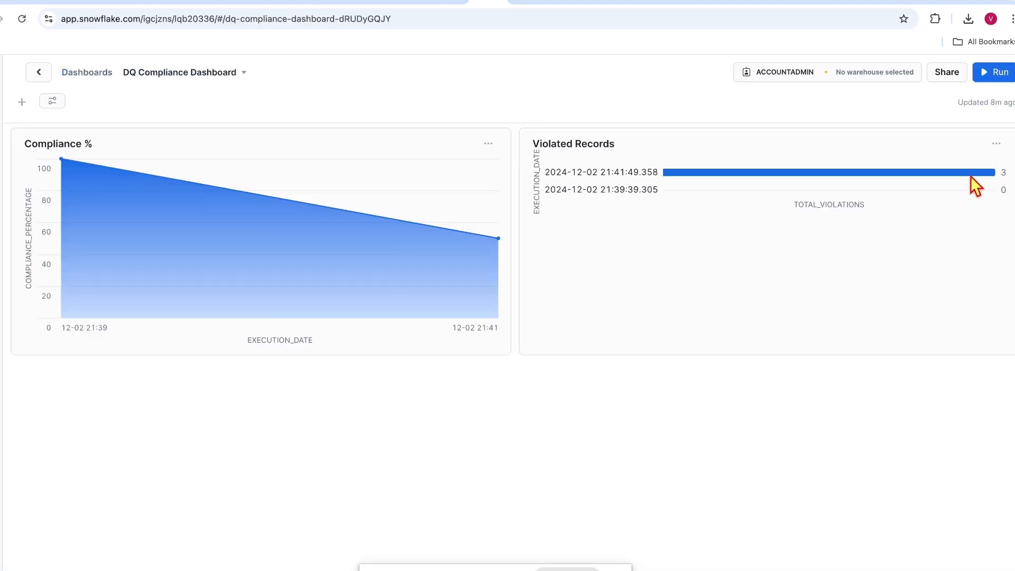
Step: Edit the Violated Records query, set its chart type to Line, and return to the dashboard
click(996, 143)
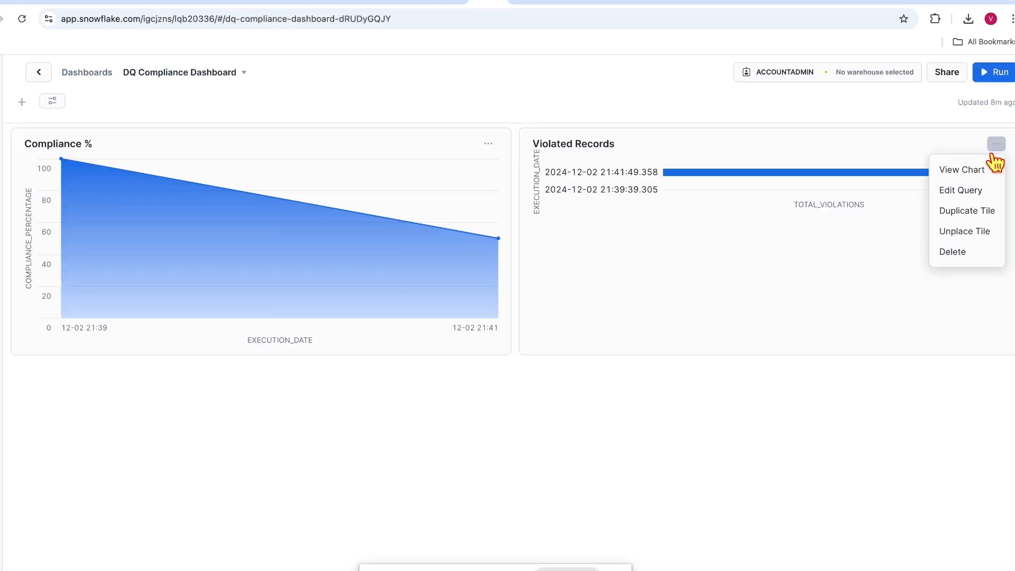
click(975, 191)
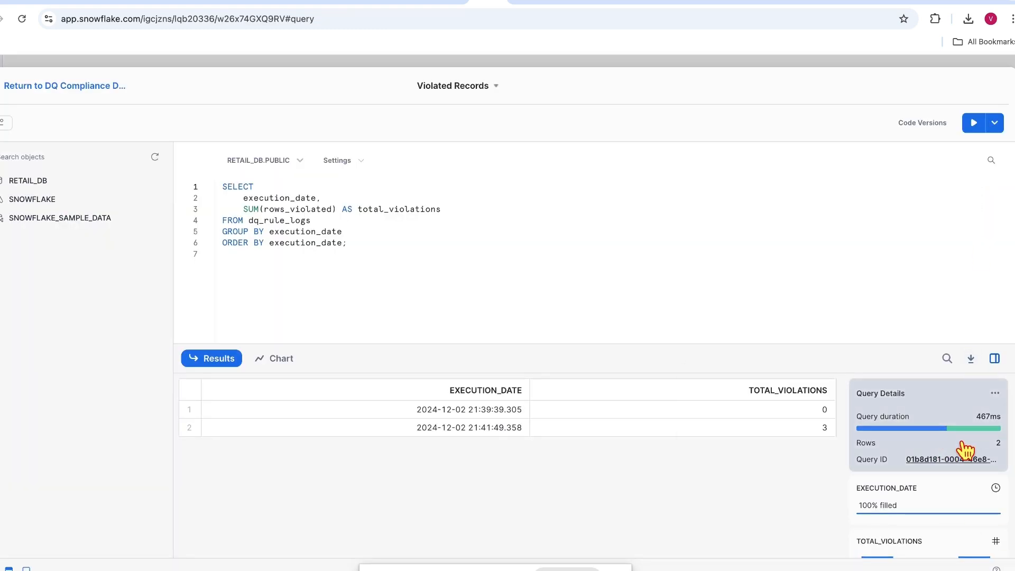
click(999, 396)
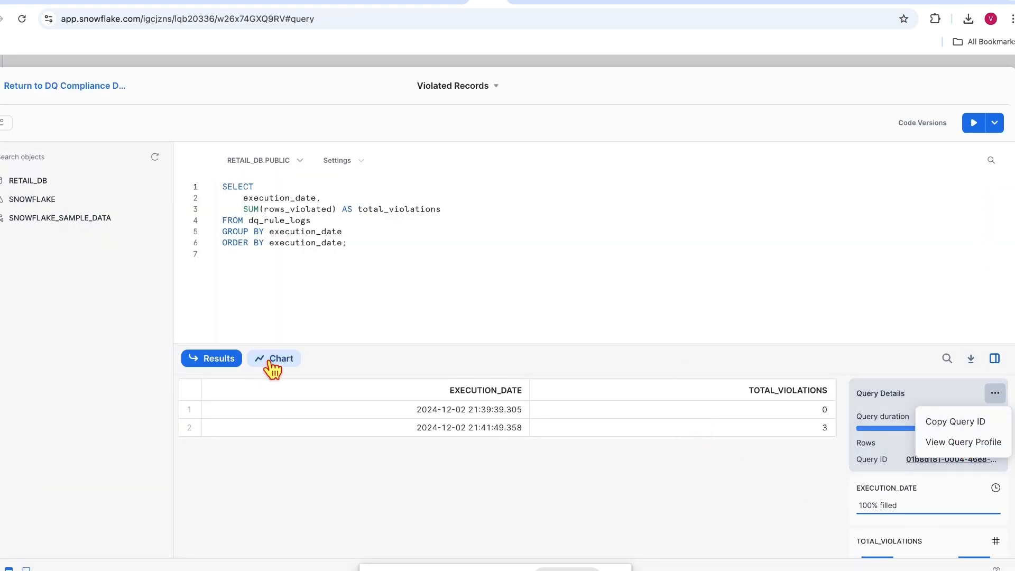
click(273, 363)
click(973, 394)
click(972, 428)
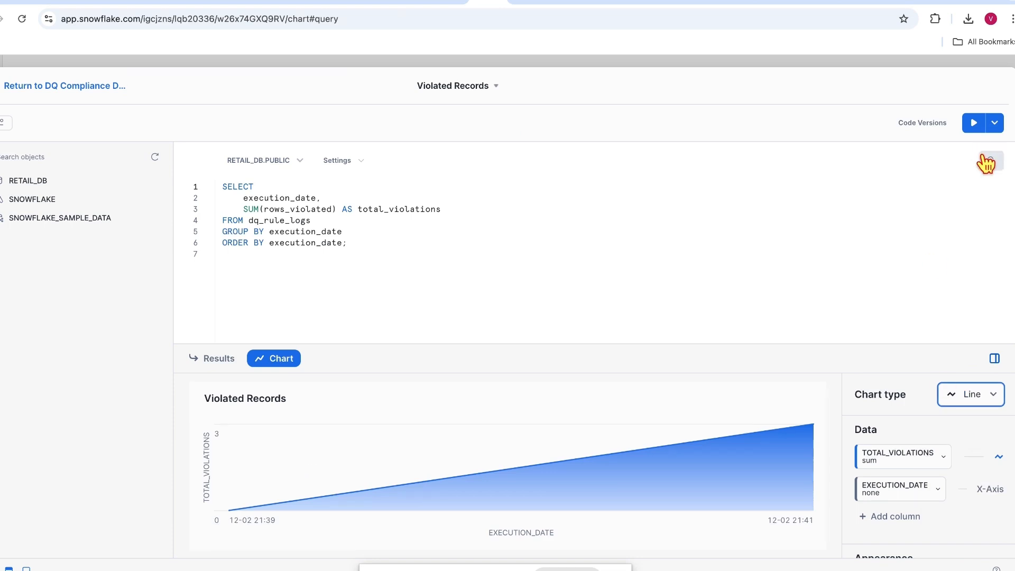
click(118, 86)
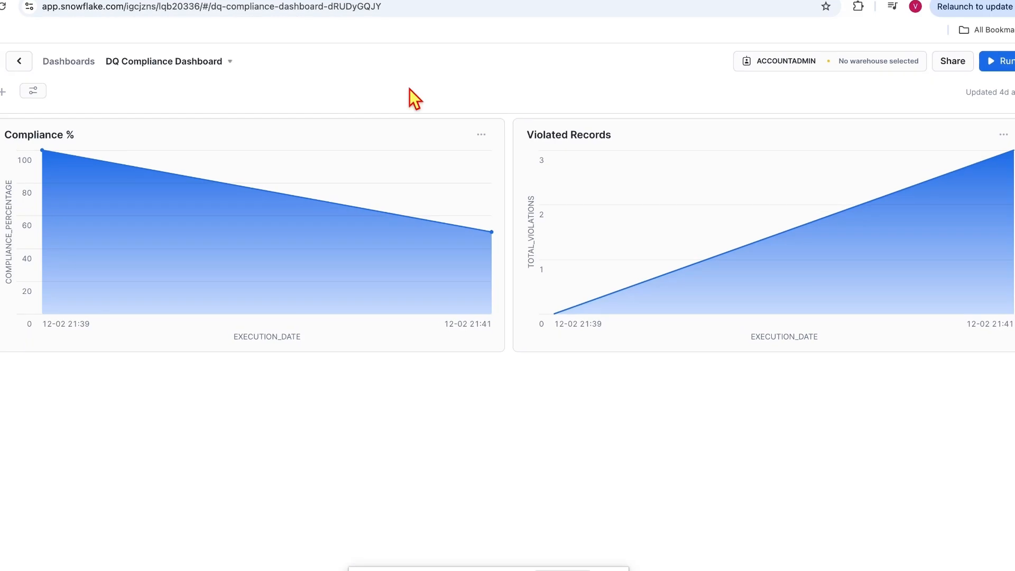
Step: Place the Violated Records table at top left and move the Compliance % chart to the second row
click(3, 92)
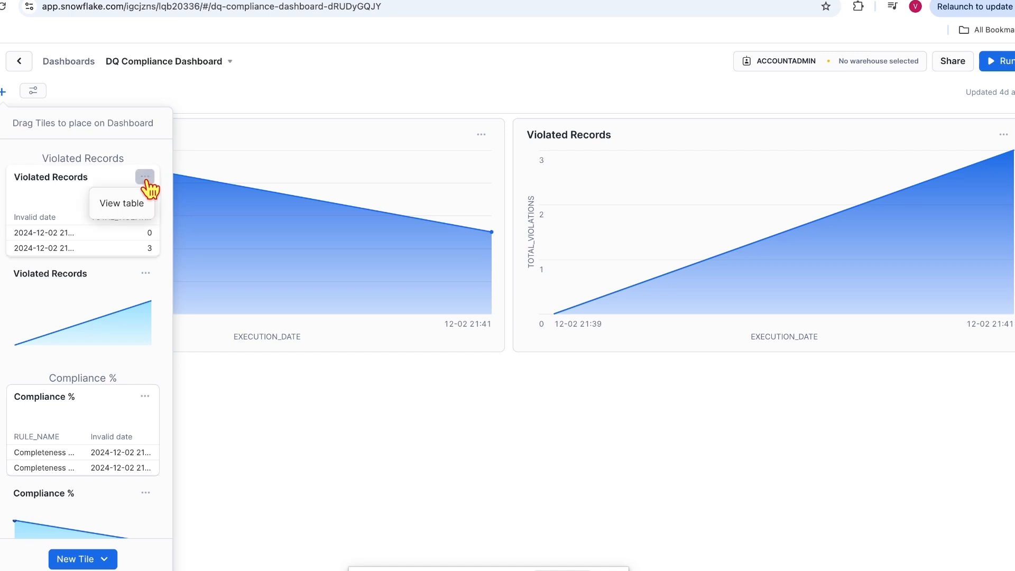
drag(62, 199, 287, 145)
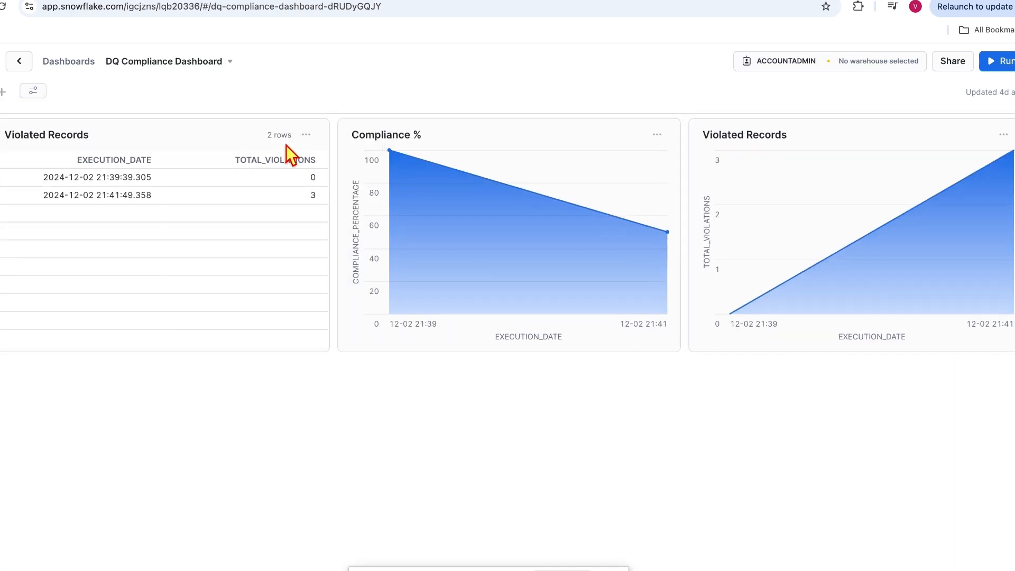
drag(556, 140, 378, 391)
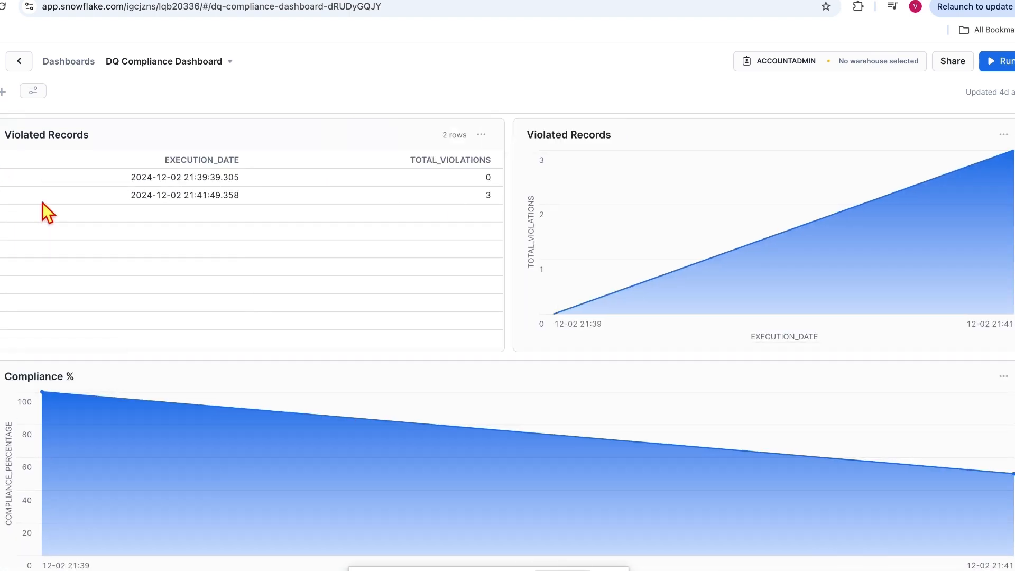
Step: Place the Compliance % table below the Violated Records table
click(3, 91)
scroll(69, 418, down, 1)
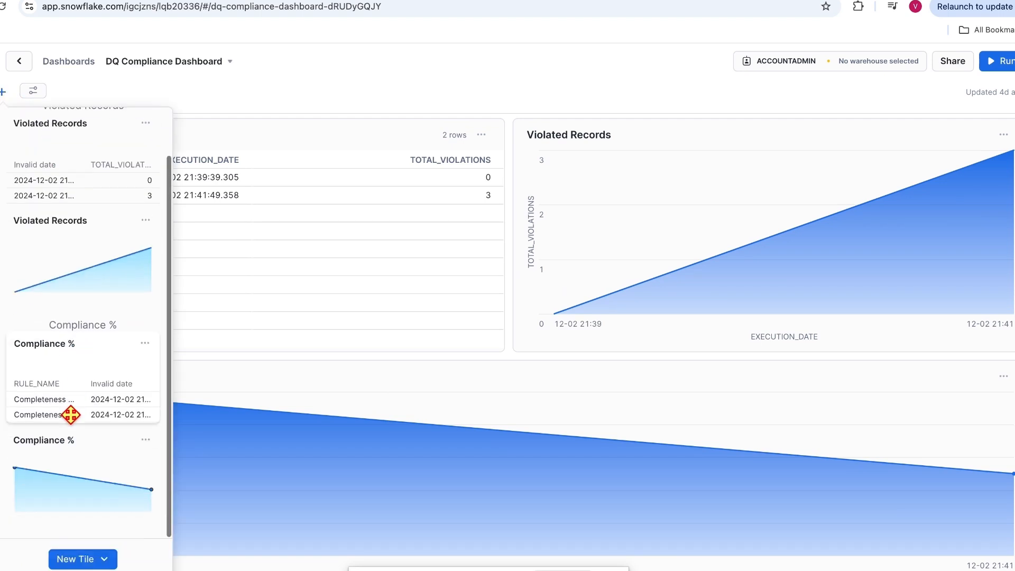
drag(62, 367, 316, 410)
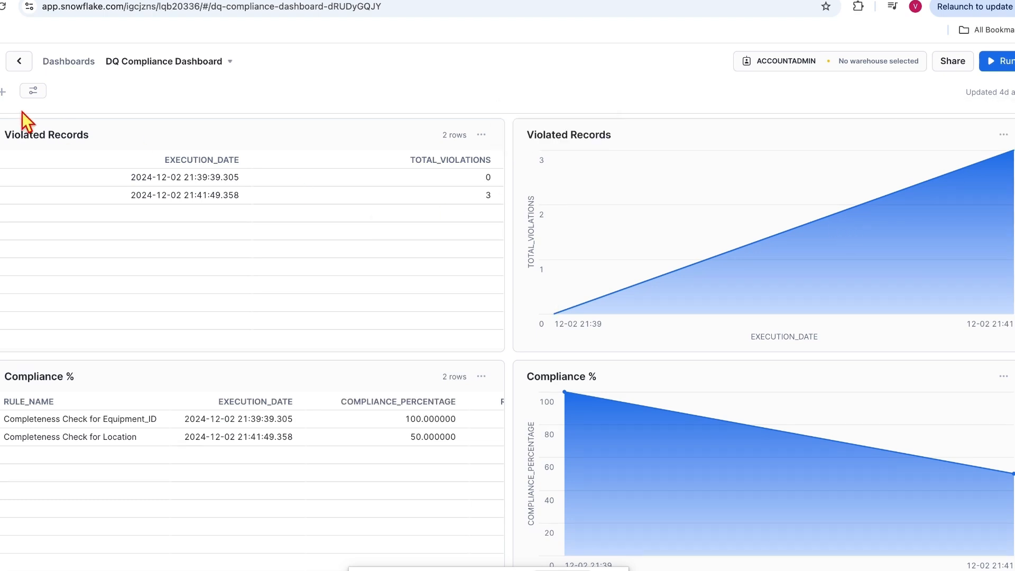
Step: Start a new tile from a SQL worksheet with RETAIL_DB.PUBLIC as the context
click(2, 92)
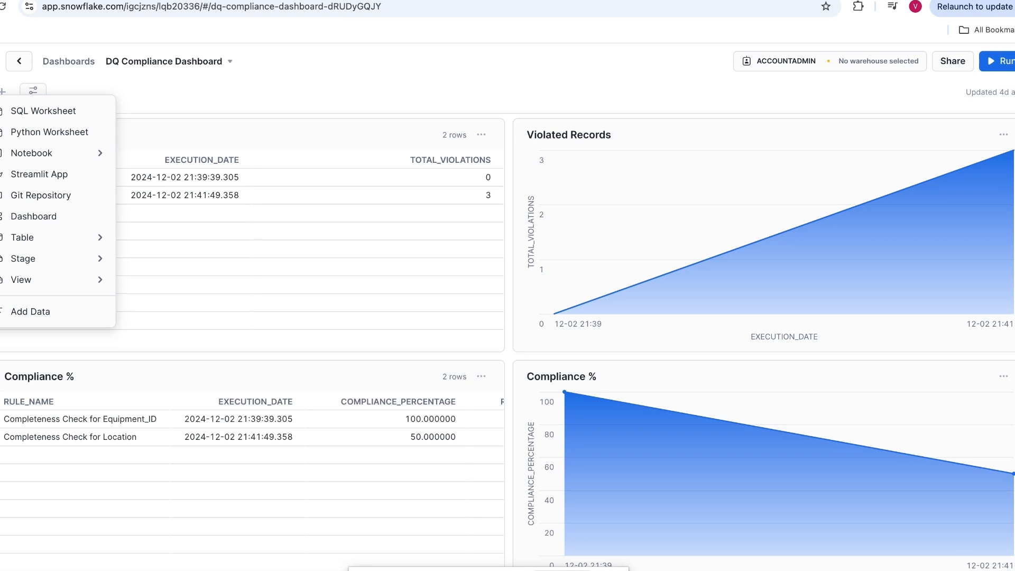
click(4, 93)
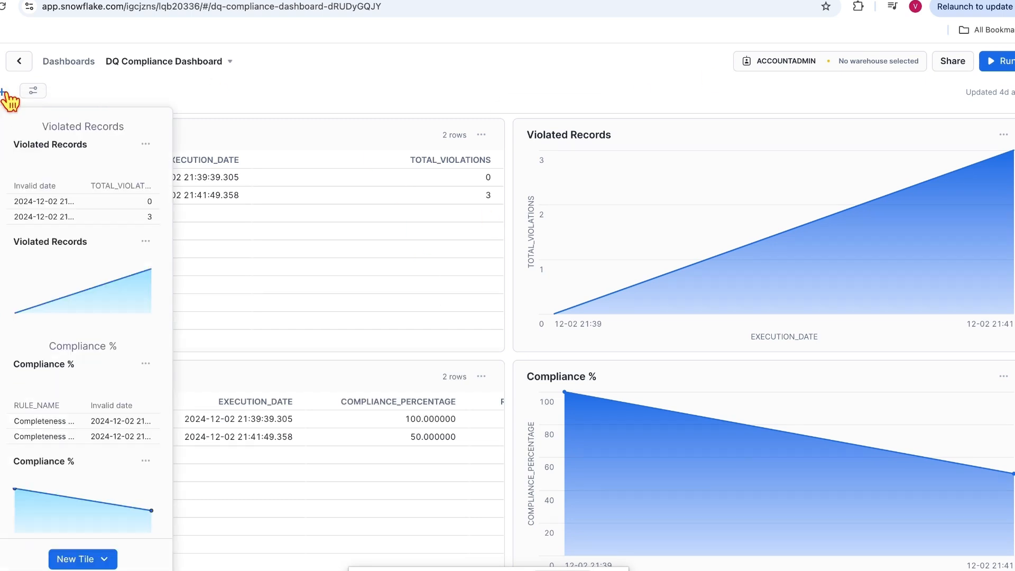
scroll(79, 486, down, 1)
click(72, 562)
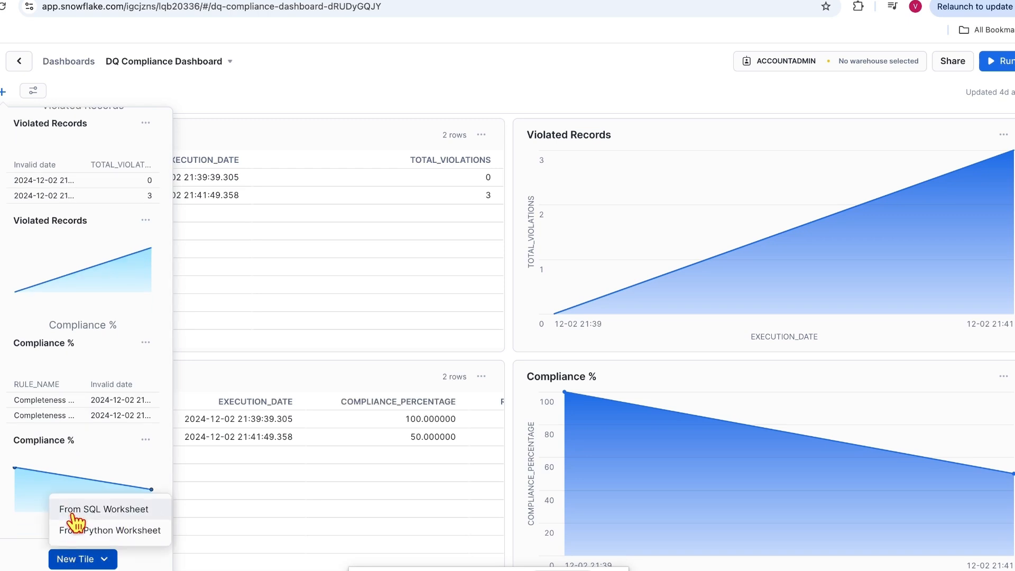
click(72, 514)
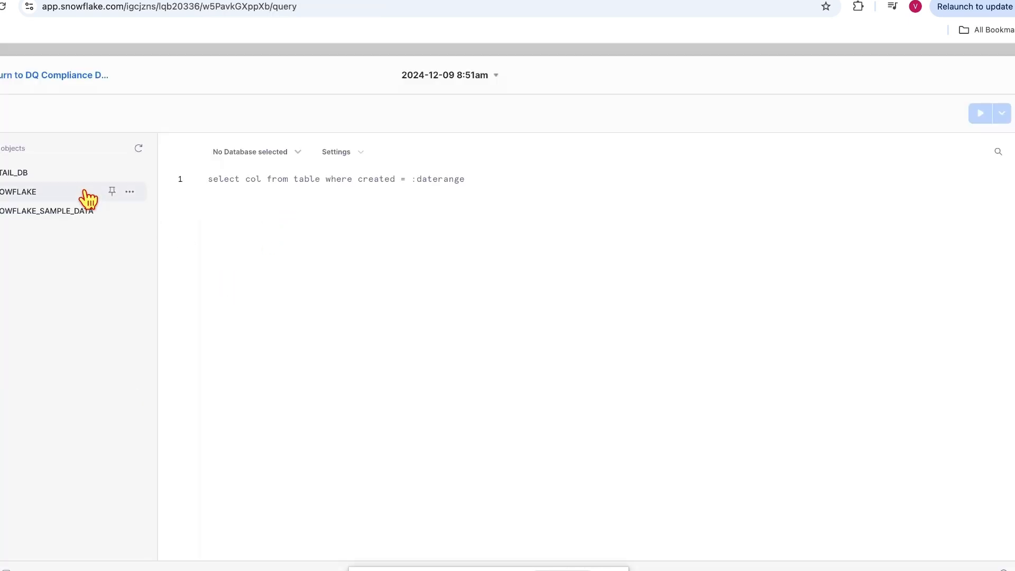
click(298, 153)
click(259, 216)
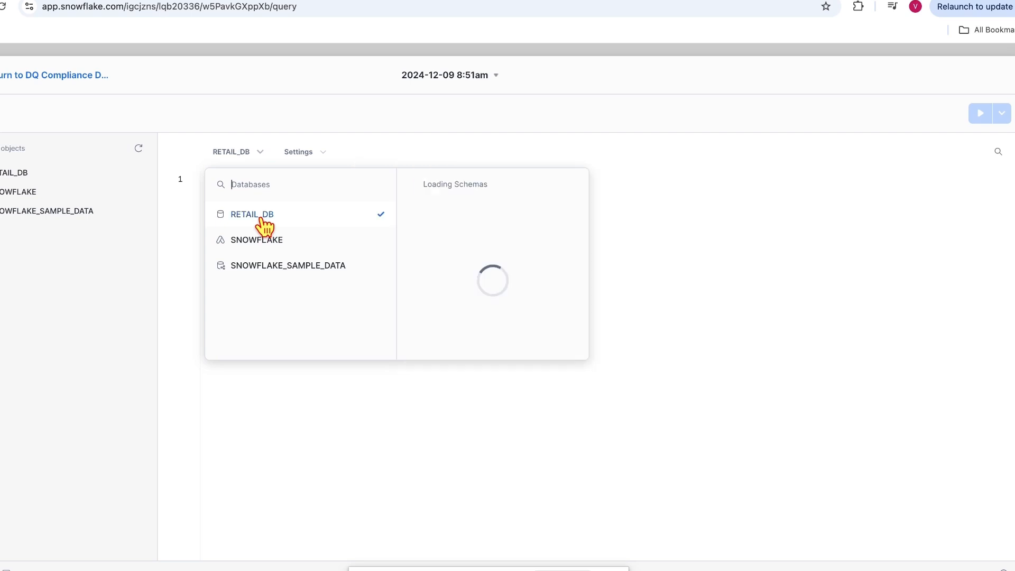
click(381, 402)
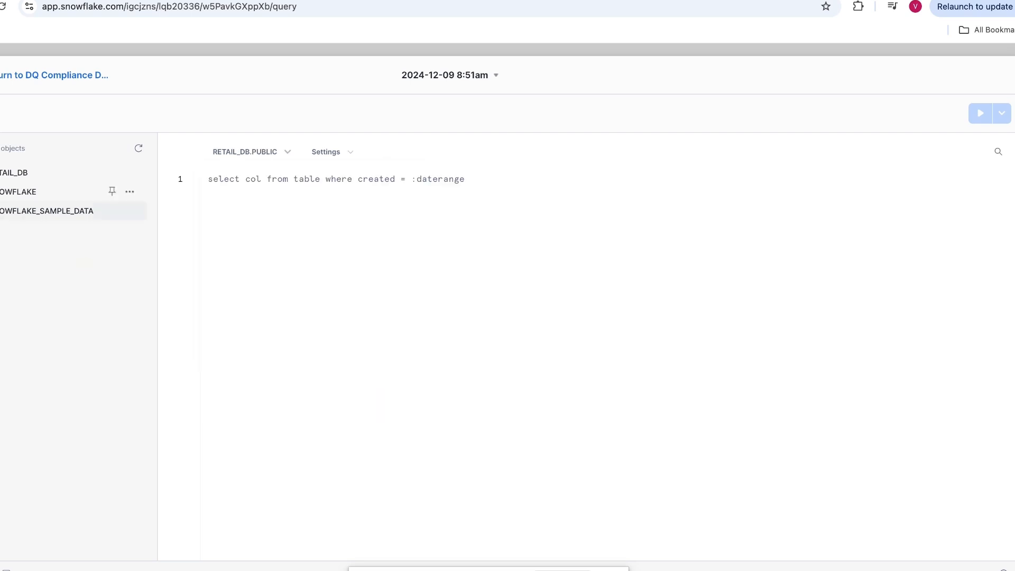
click(235, 182)
text(Select )
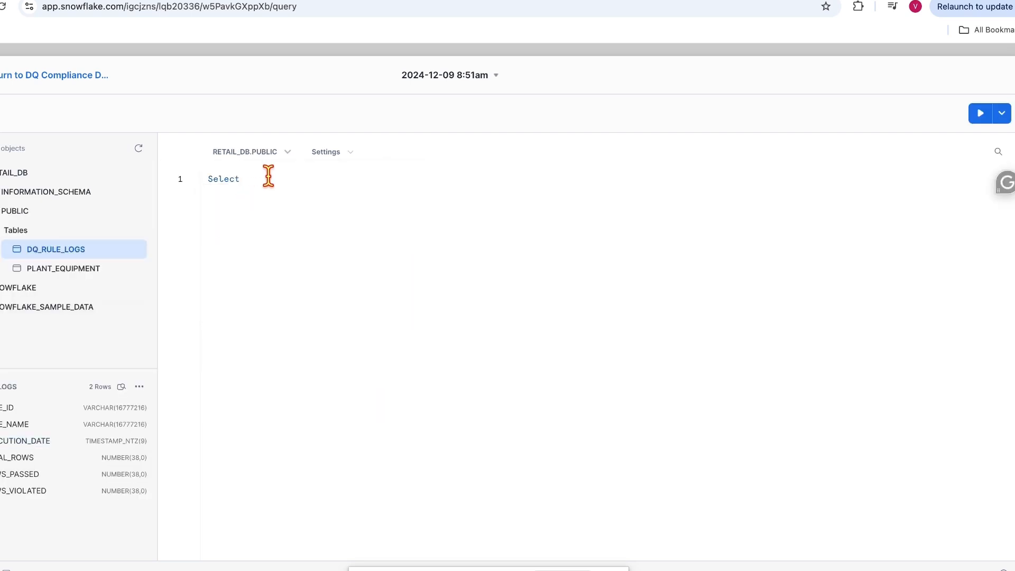
text(EXECUTION_DATE from )
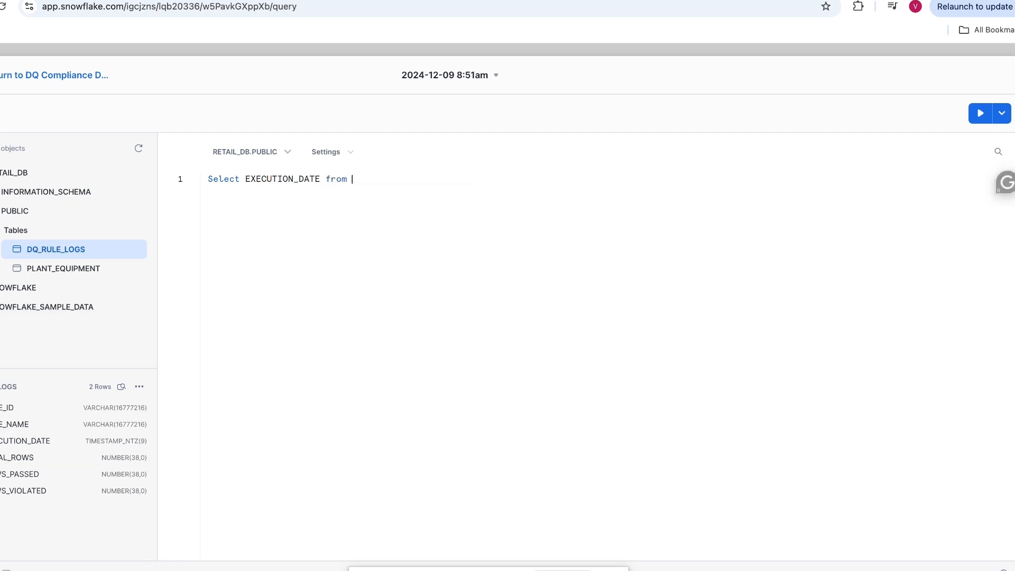
text(DQ_RULE_LOGS;)
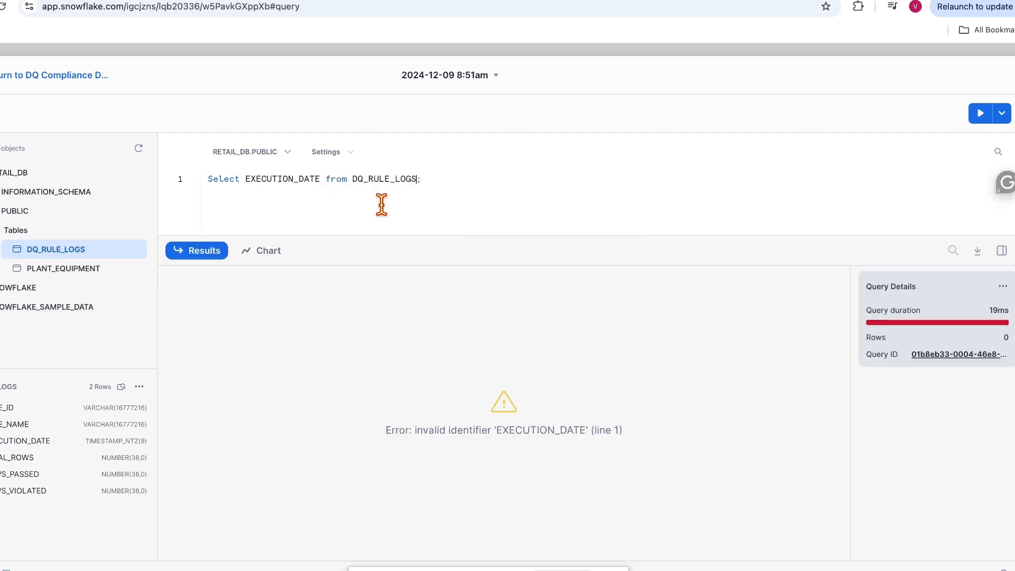
click(981, 113)
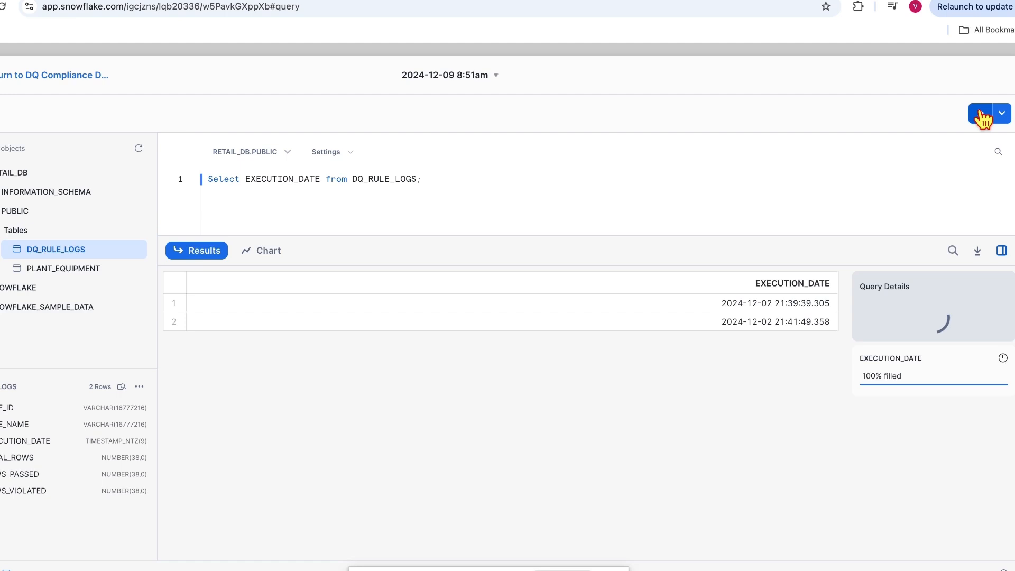
click(242, 178)
text(max()
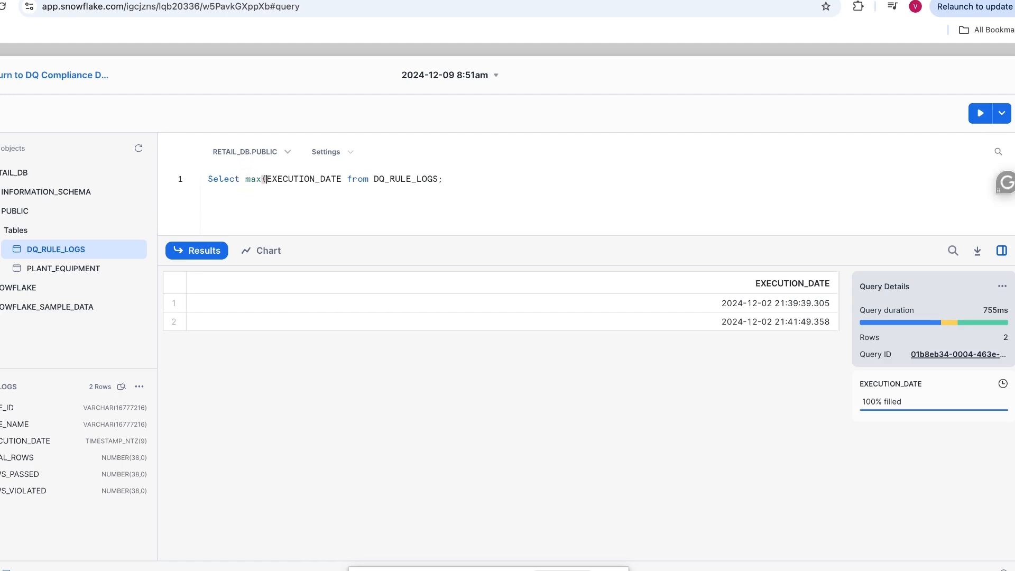
click(344, 179)
text())
click(980, 113)
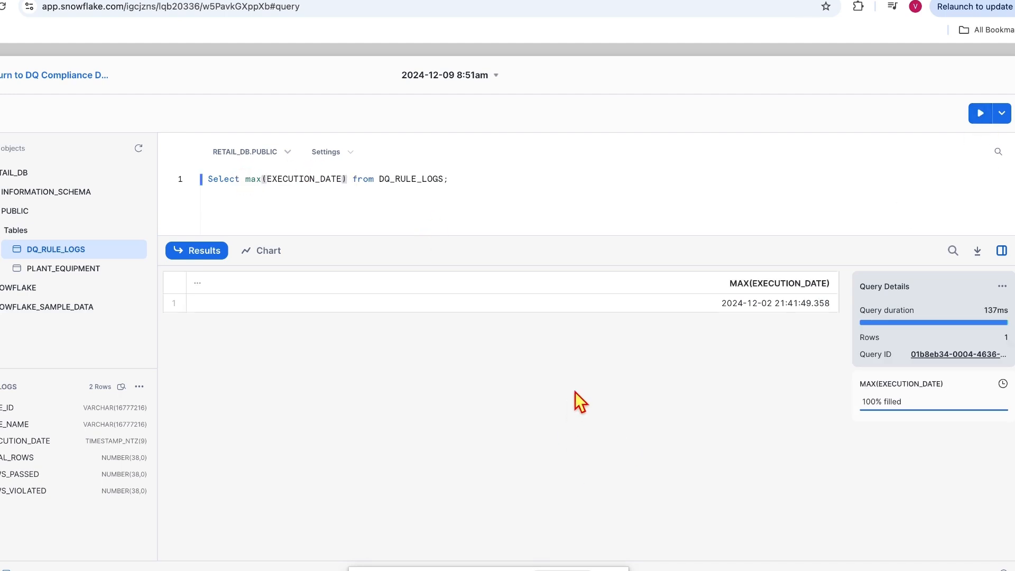
text(as  )
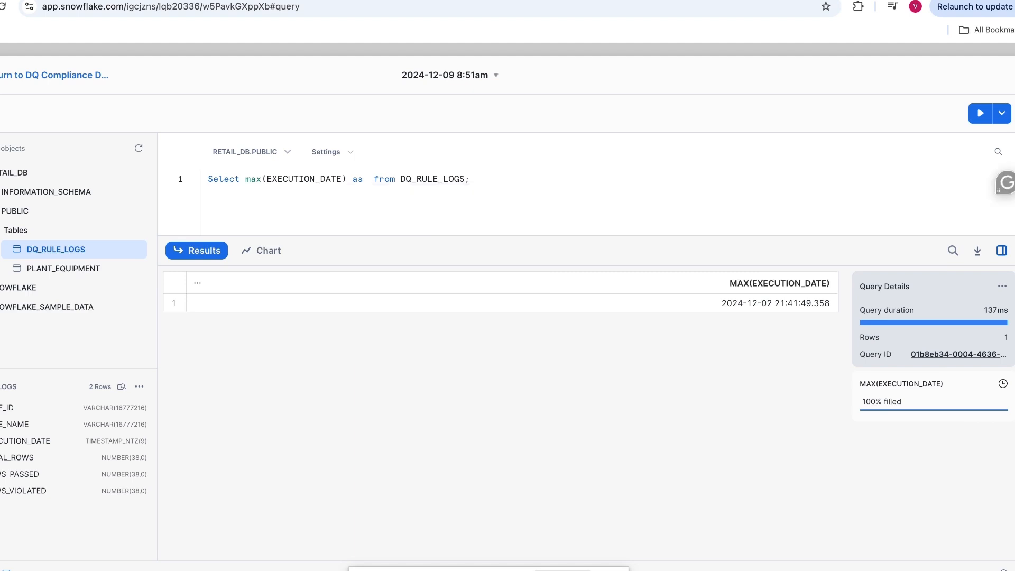
text(Rule)
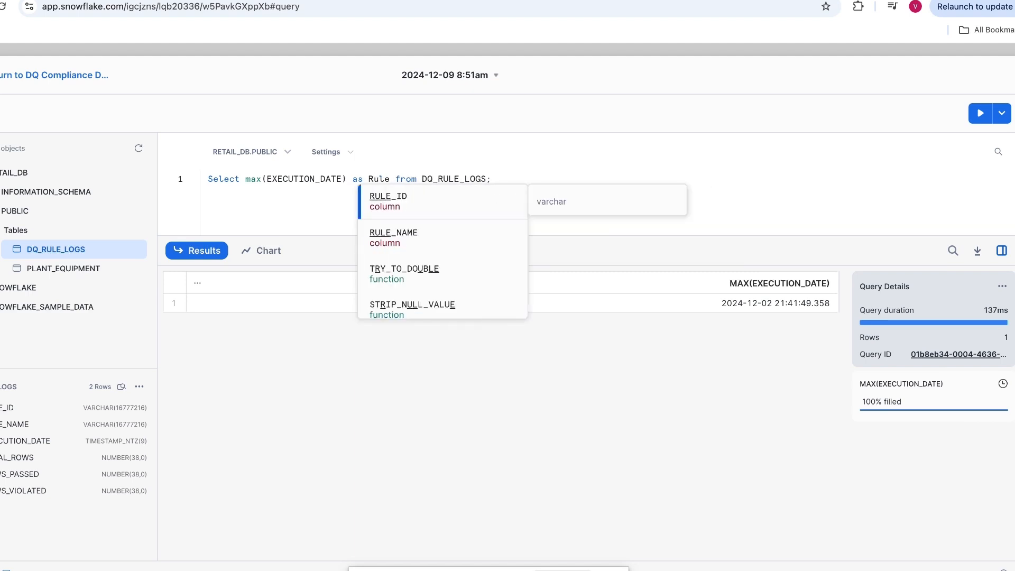
text(_Execution)
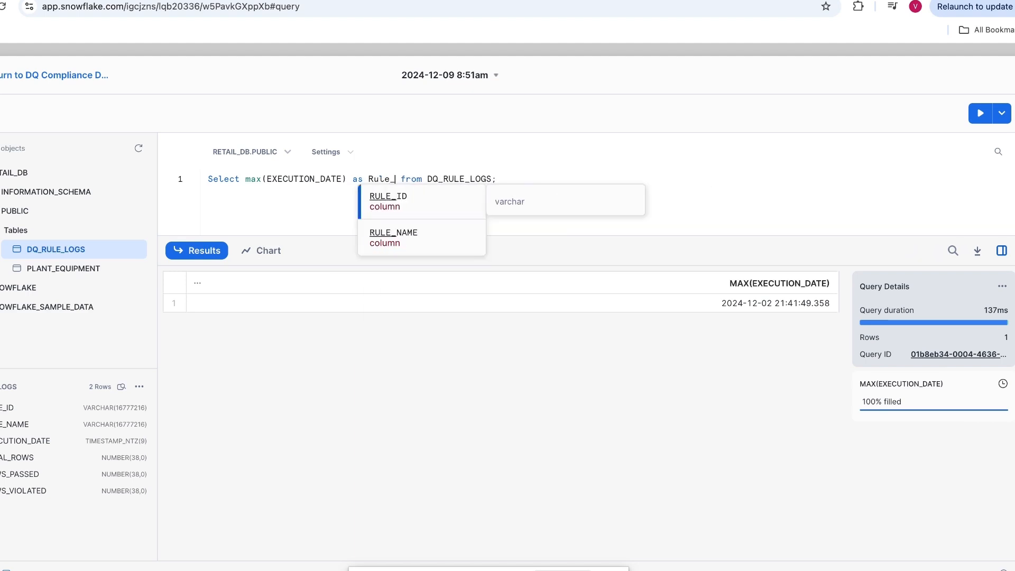
text(_Date)
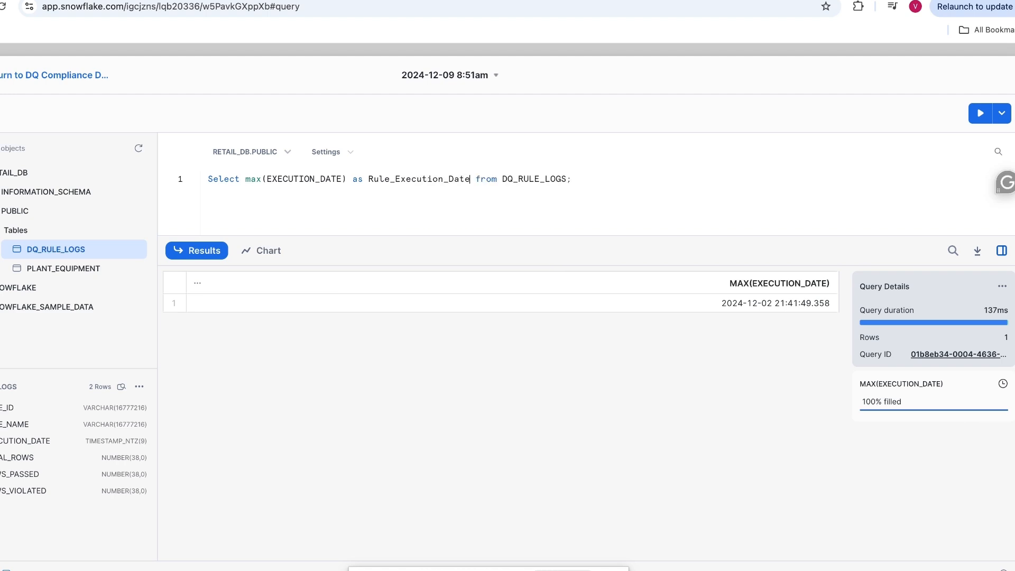
click(983, 116)
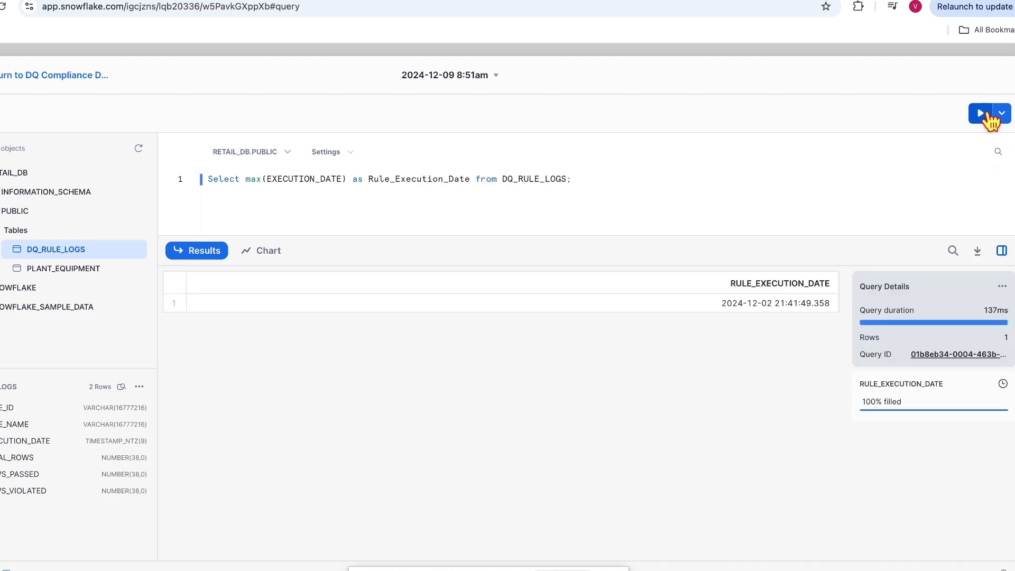
mouse_move(203, 294)
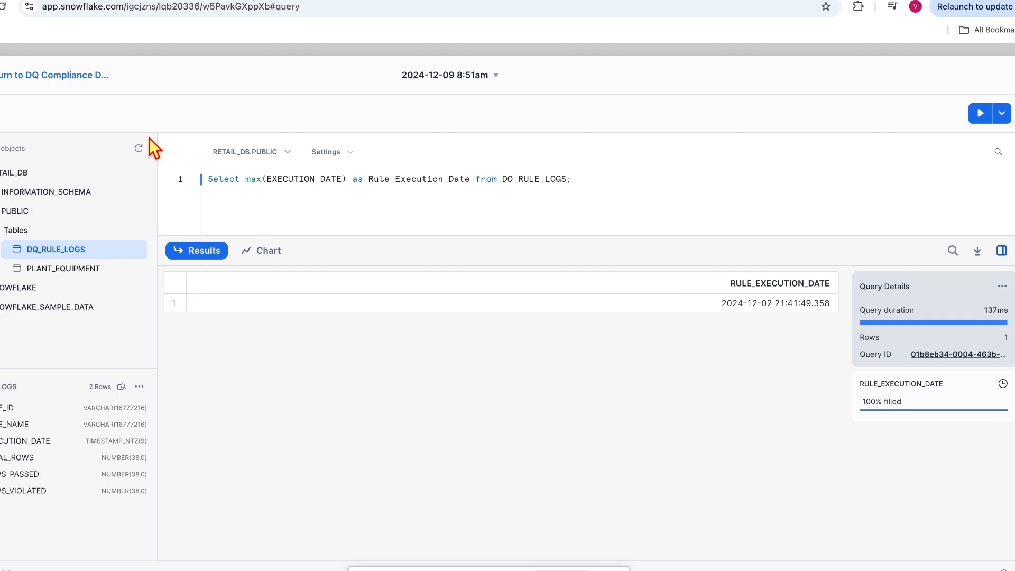
Step: Back on the DQ Compliance Dashboard, open the query behind the new latest-date tile
click(58, 79)
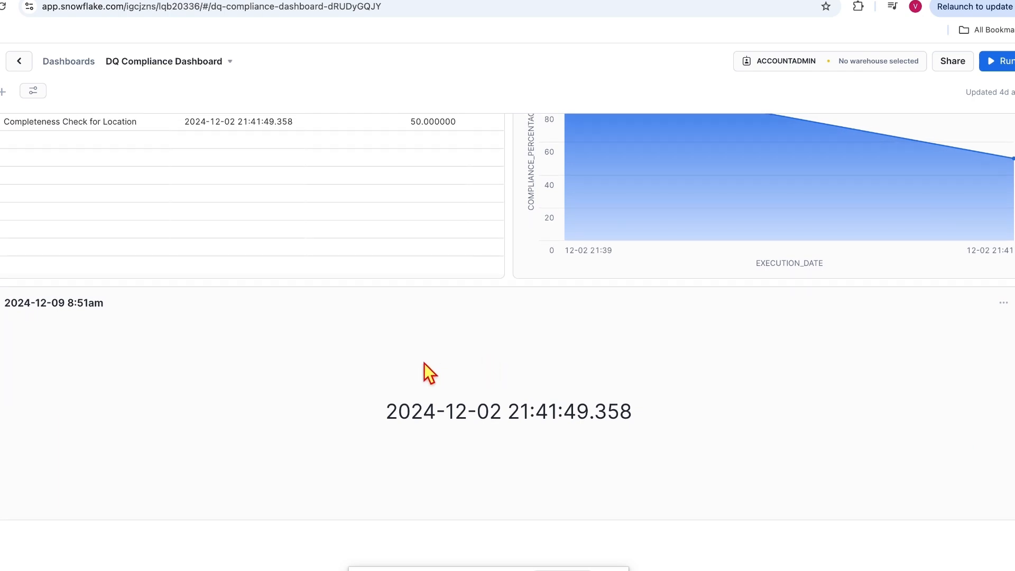
drag(431, 362, 472, 156)
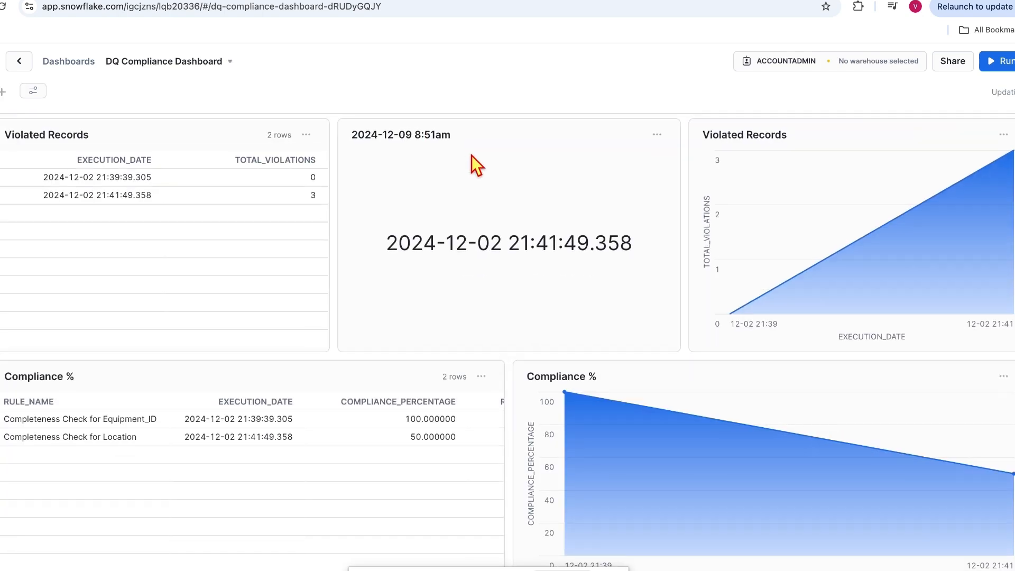
click(657, 135)
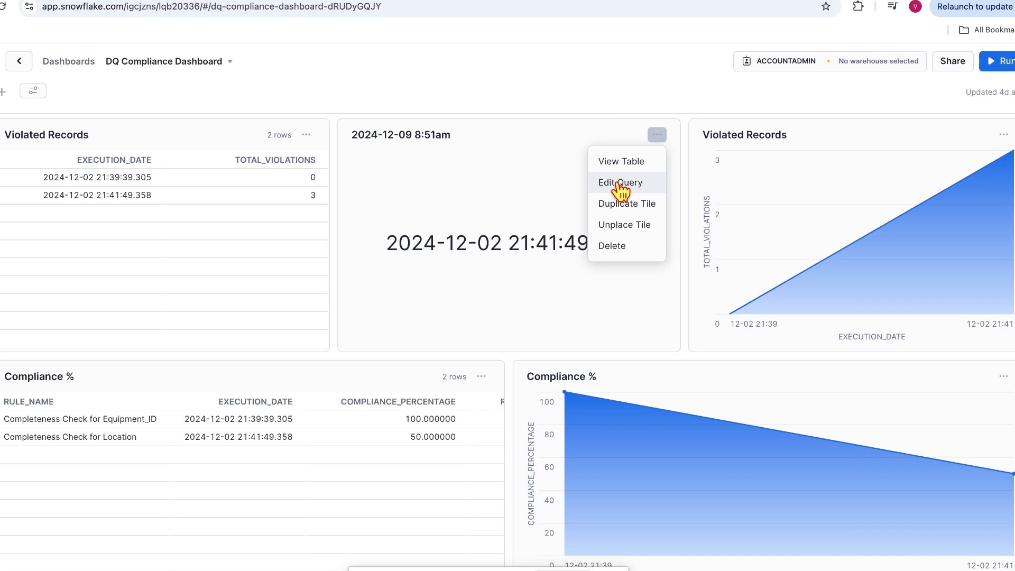
click(620, 184)
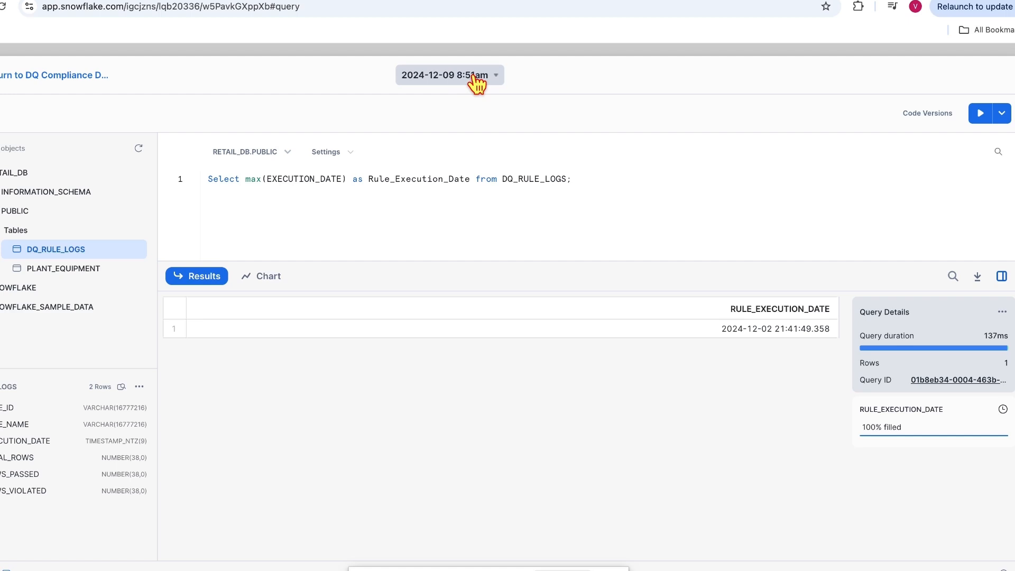
Step: Rename the tile's worksheet to Rule_Execution_Date, copying the query alias, and run it
click(475, 79)
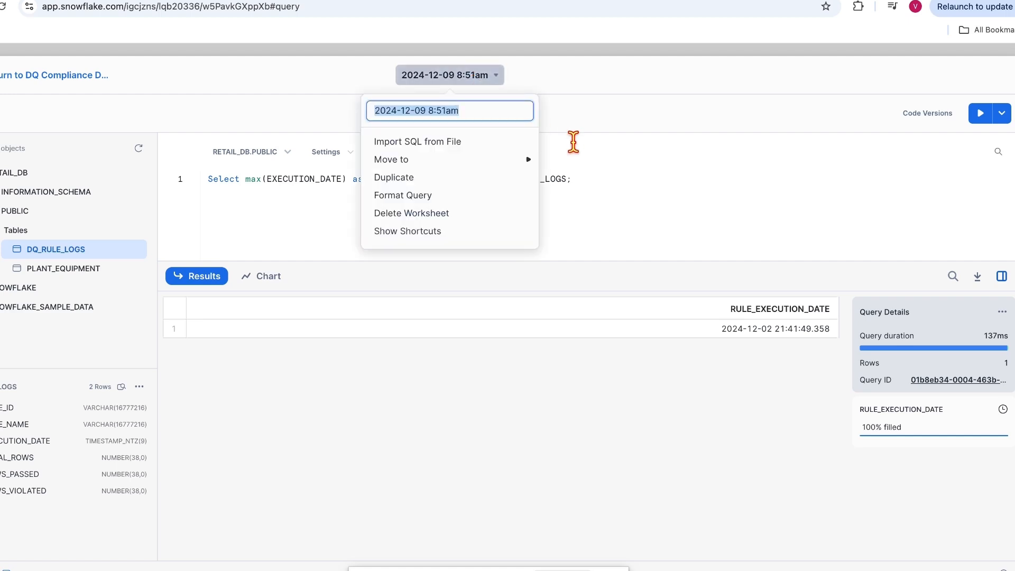
click(613, 178)
double_click(410, 178)
key(ctrl+c)
click(445, 75)
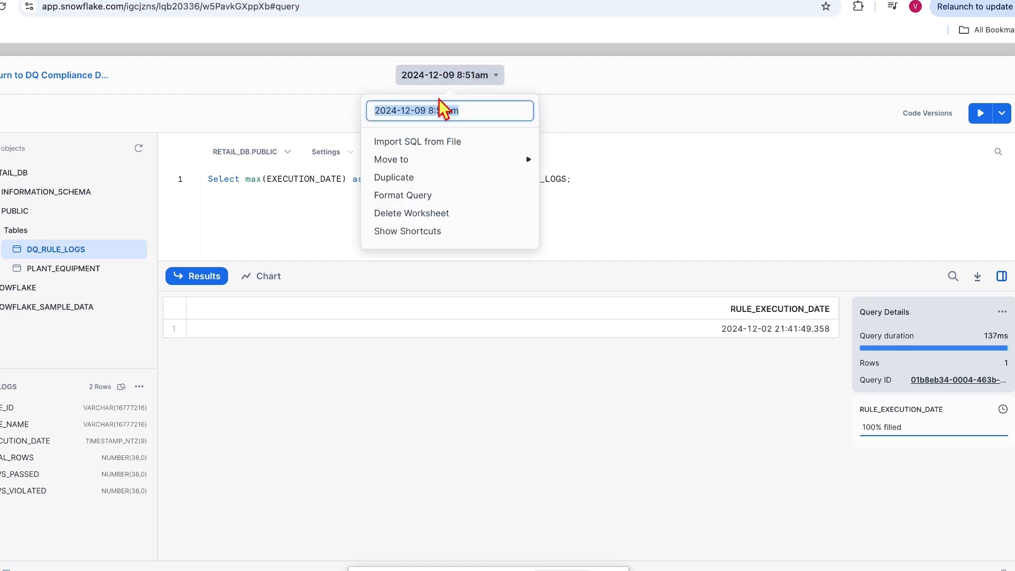
key(ctrl+v)
key(Return)
click(981, 114)
Step: Move the Rule_Execution_Date tile higher on the dashboard and re-run its query to clear the error
click(65, 78)
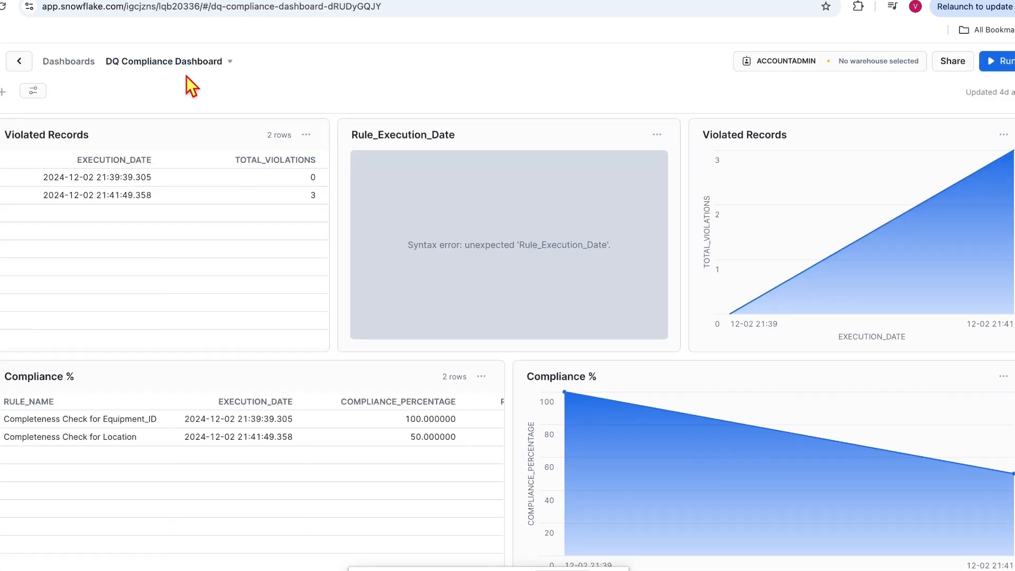
drag(484, 136, 444, 78)
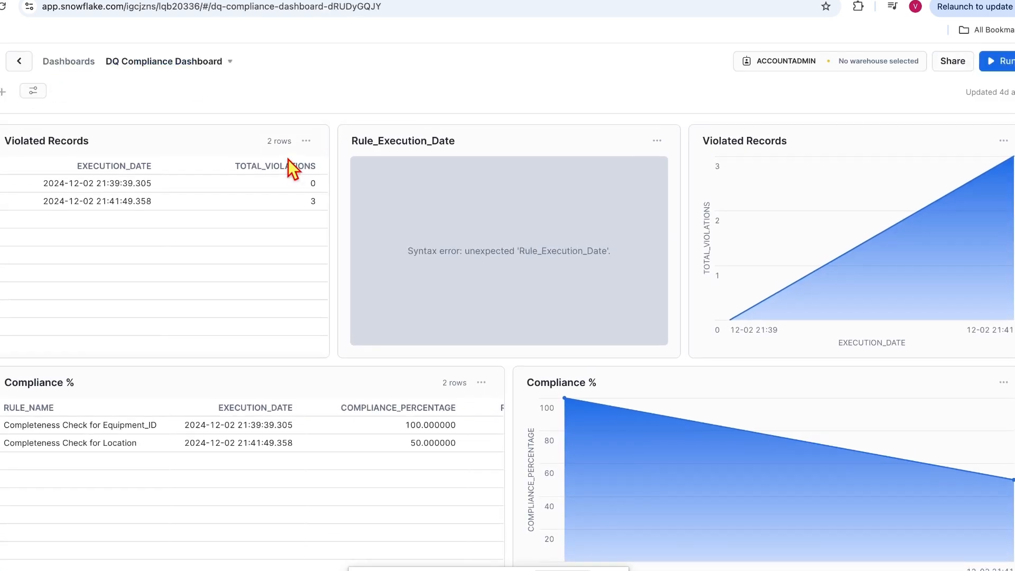
click(1003, 303)
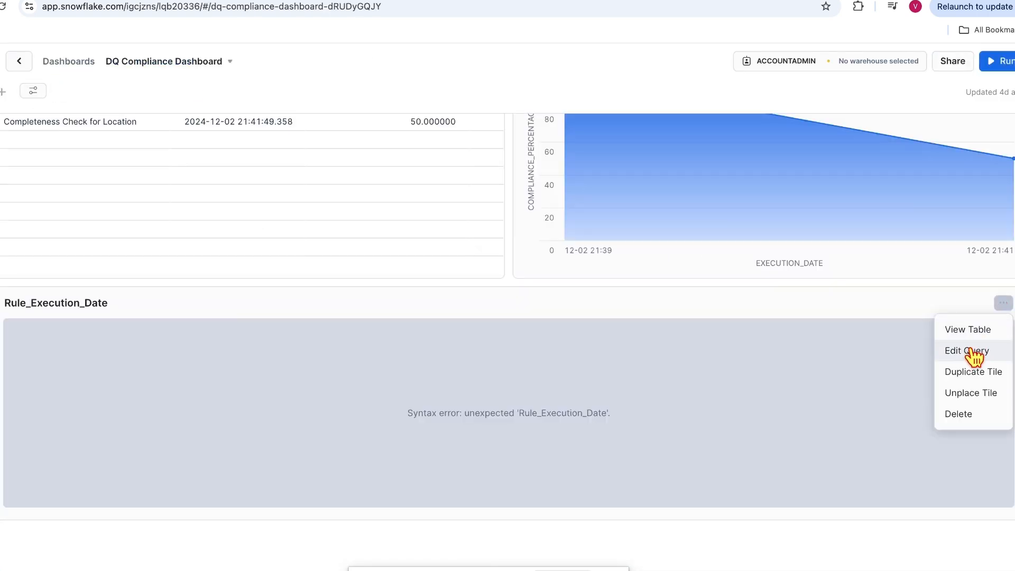
click(967, 350)
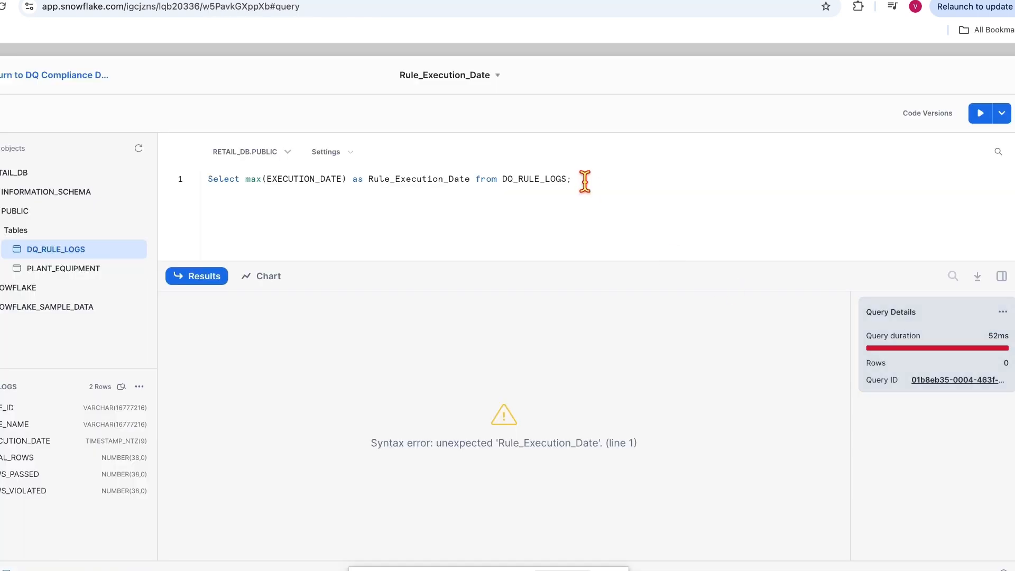
click(979, 113)
click(22, 78)
scroll(686, 358, down, 5)
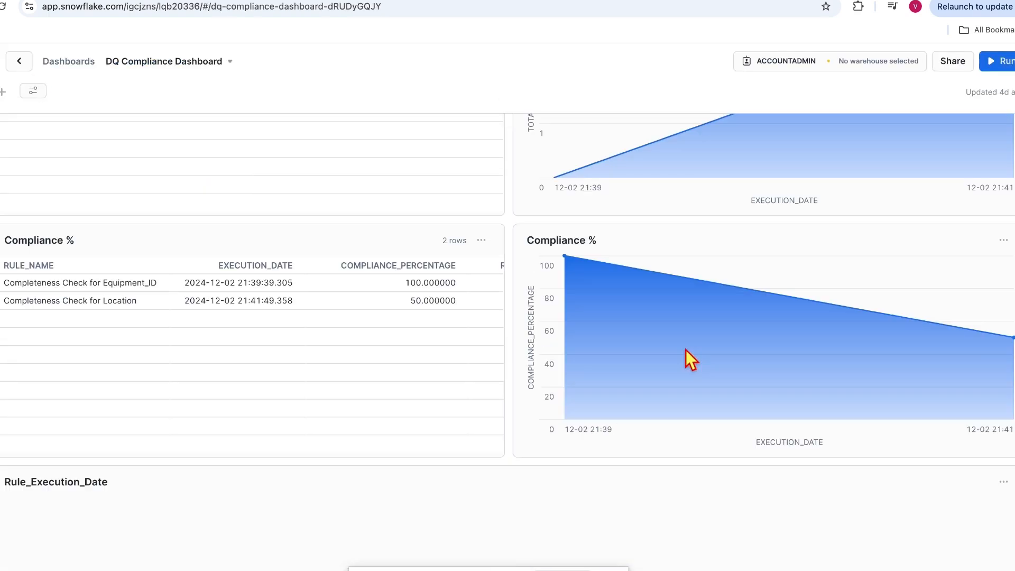
Step: Put a short Rule_Execution_Date banner on top, Violated Records and Compliance % tiles in one row below, then refresh
drag(477, 381, 475, 111)
drag(455, 136, 533, 368)
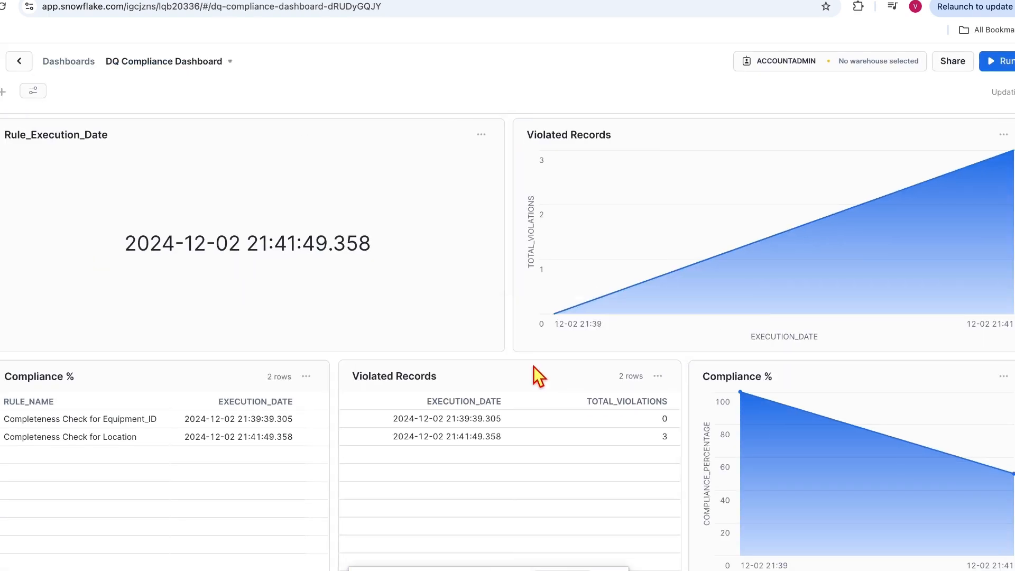
drag(563, 137, 661, 428)
drag(143, 382, 743, 415)
drag(578, 353, 222, 143)
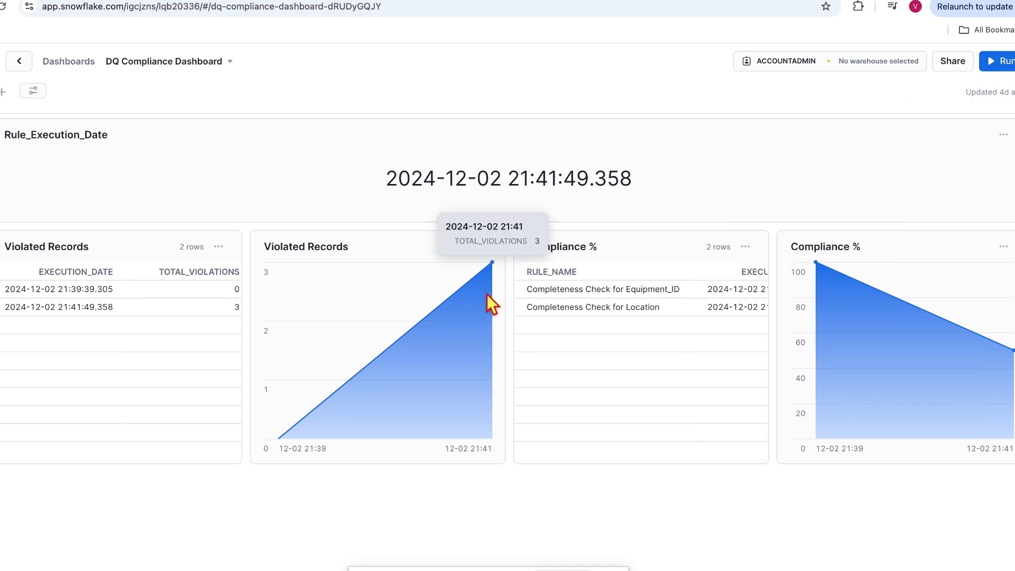
click(992, 68)
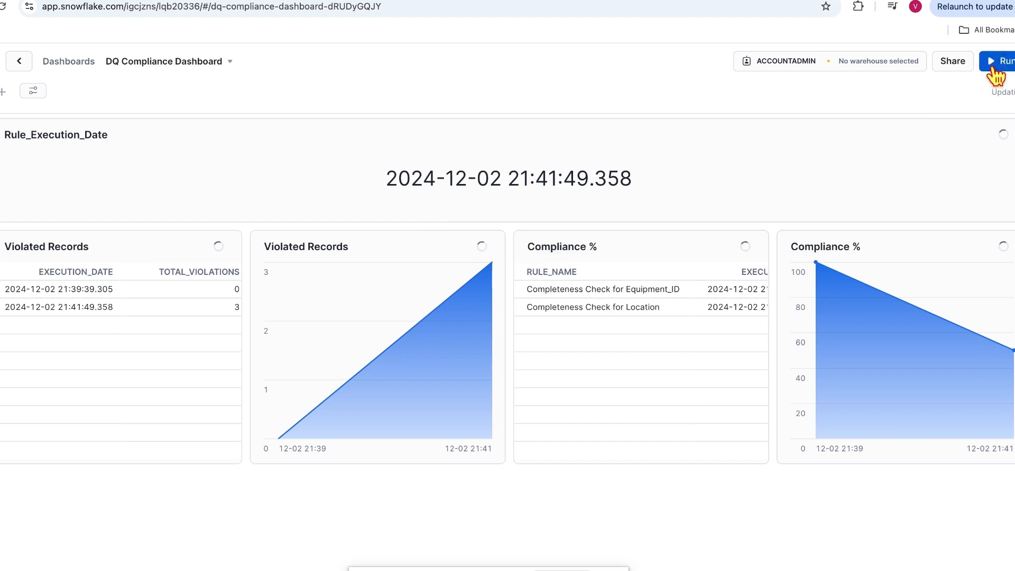